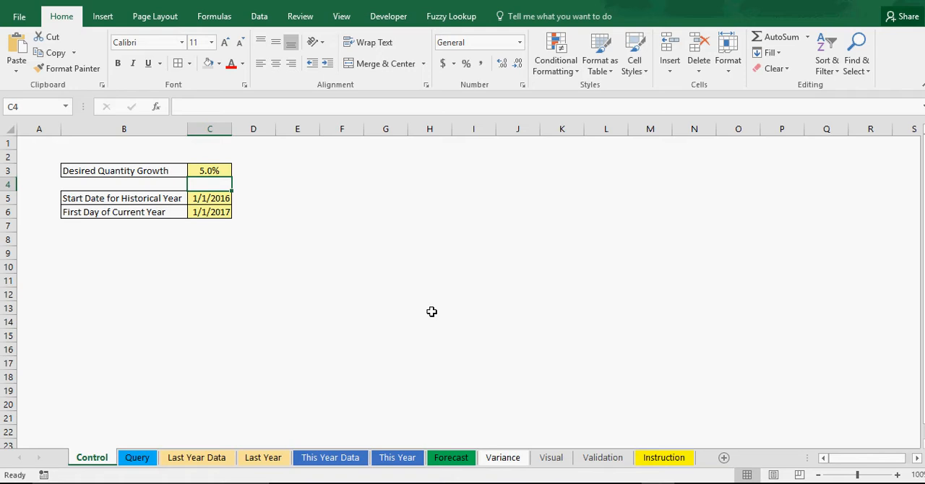
# Review the Desired Quantity Growth, historical start date and current-year first day inputs on the Control sheet
pyautogui.click(208, 171)
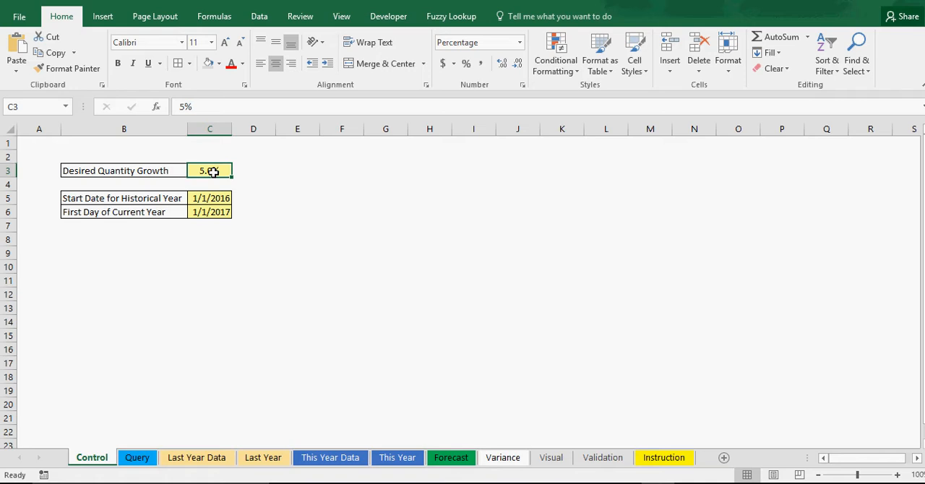
pyautogui.click(299, 250)
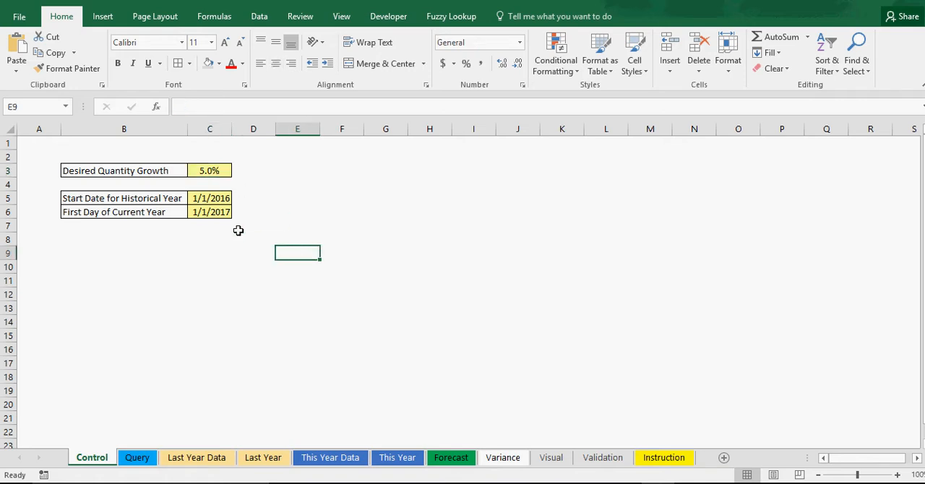
pyautogui.click(208, 170)
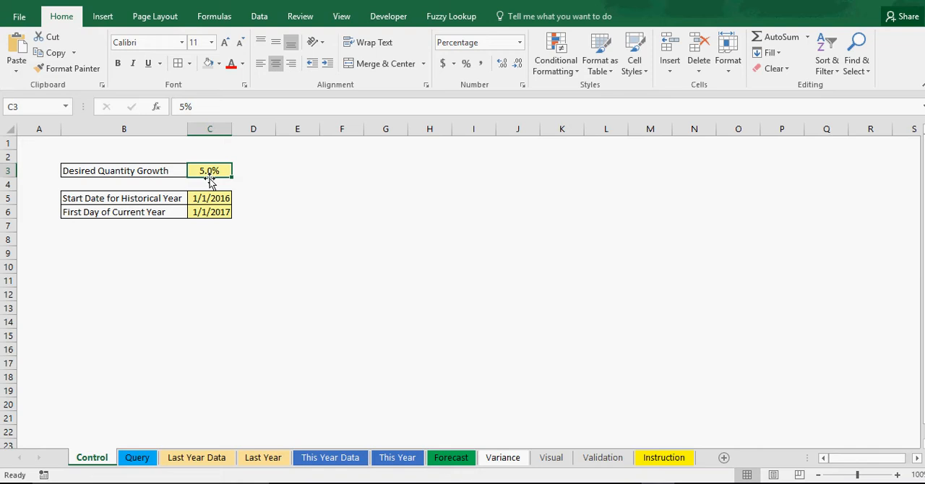
pyautogui.click(210, 199)
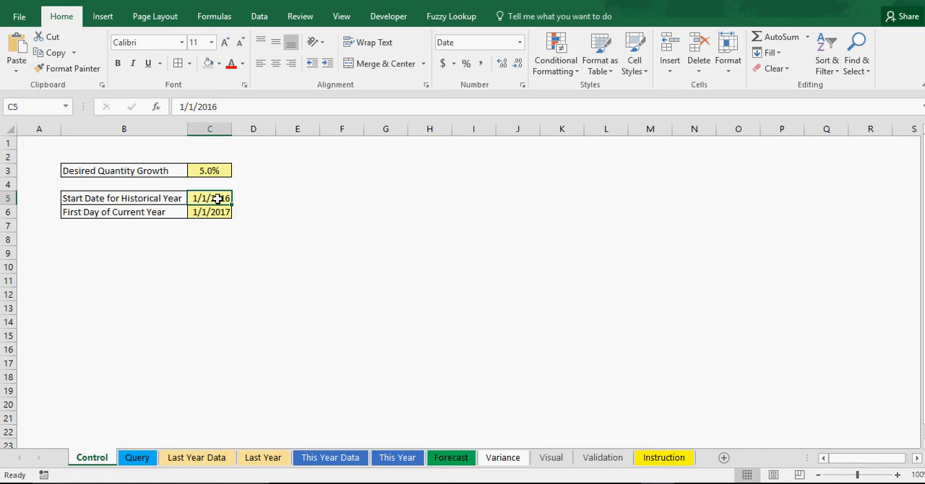
pyautogui.click(166, 195)
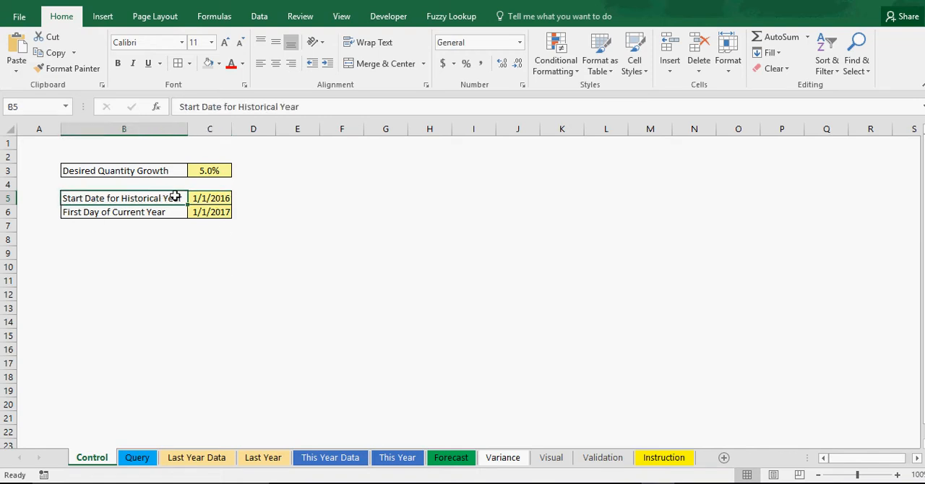
pyautogui.click(212, 200)
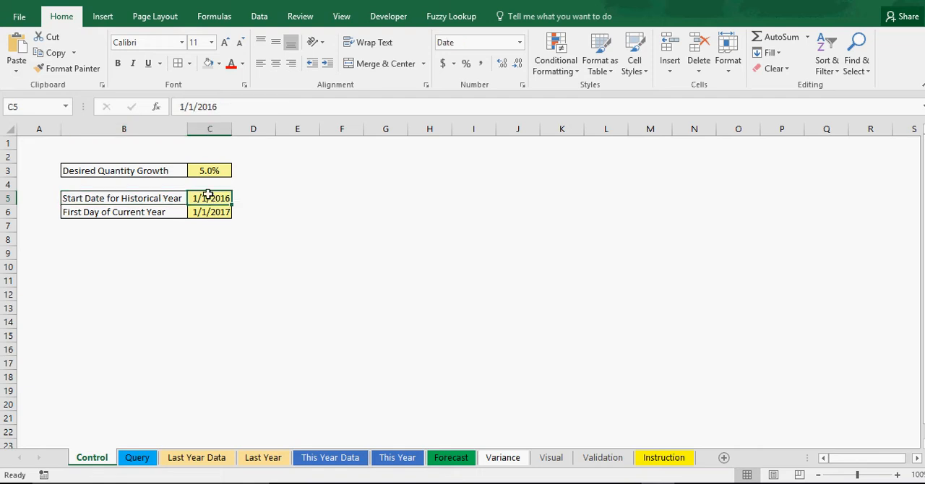
pyautogui.click(153, 214)
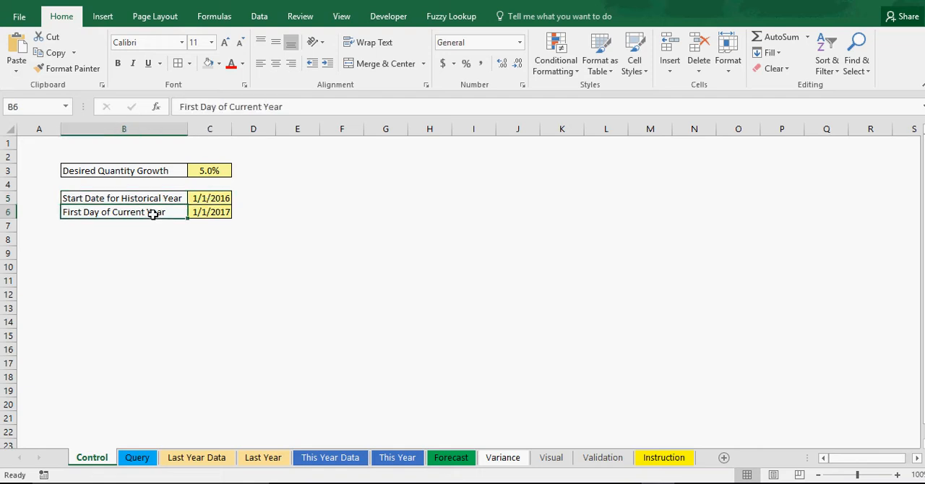
pyautogui.click(211, 212)
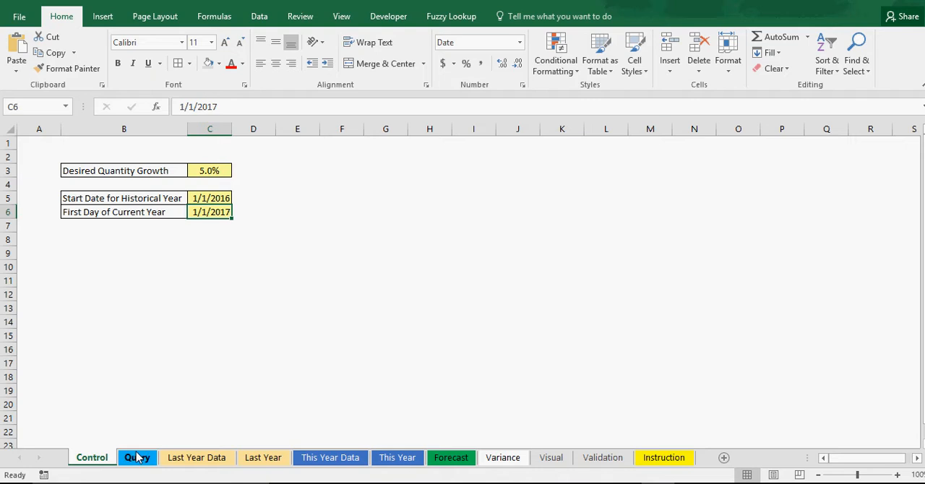
# Examine the date, item ID and quantity columns on the Last Year Data sheet
pyautogui.click(182, 463)
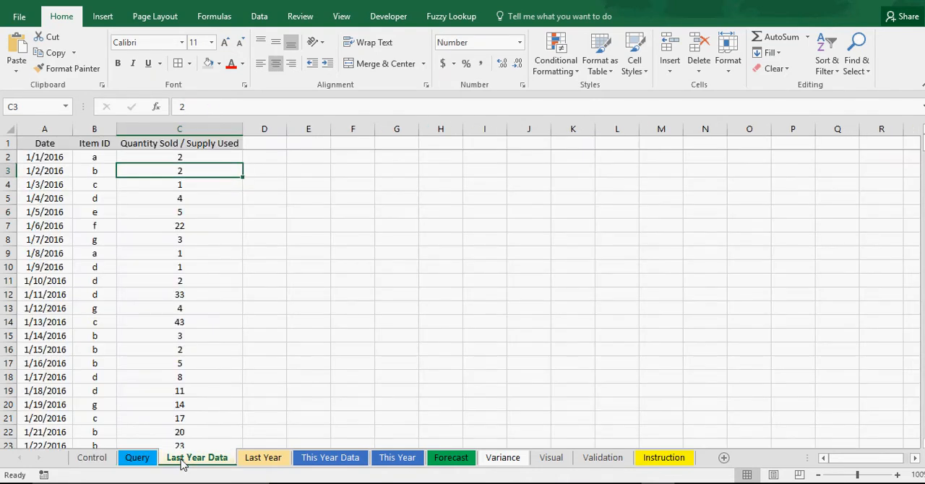
pyautogui.click(455, 294)
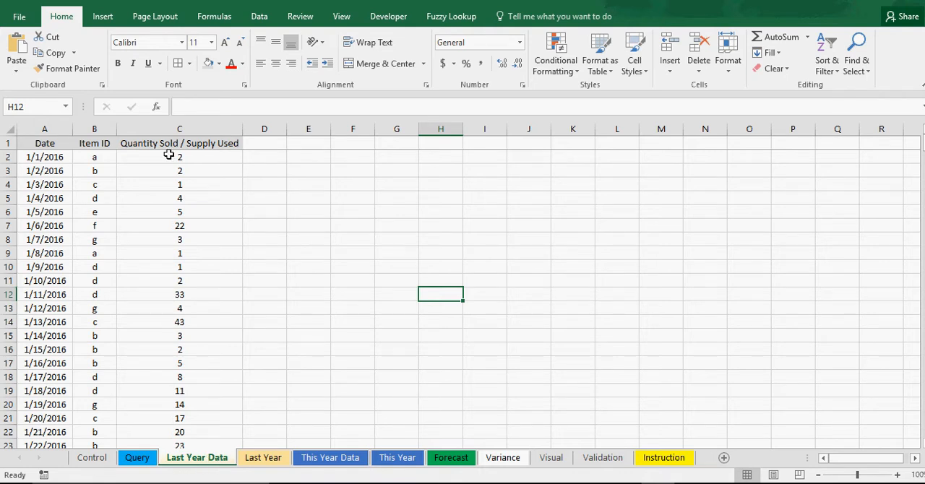
pyautogui.click(35, 160)
pyautogui.click(101, 161)
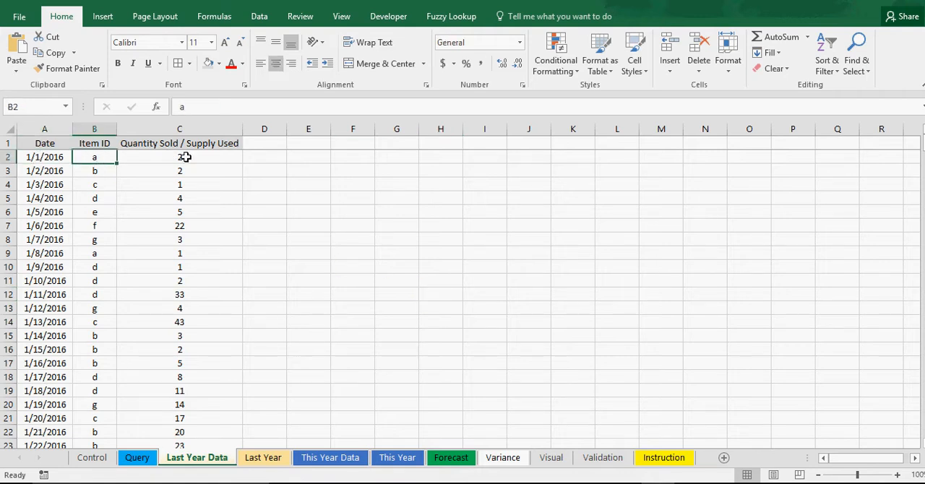
pyautogui.click(325, 161)
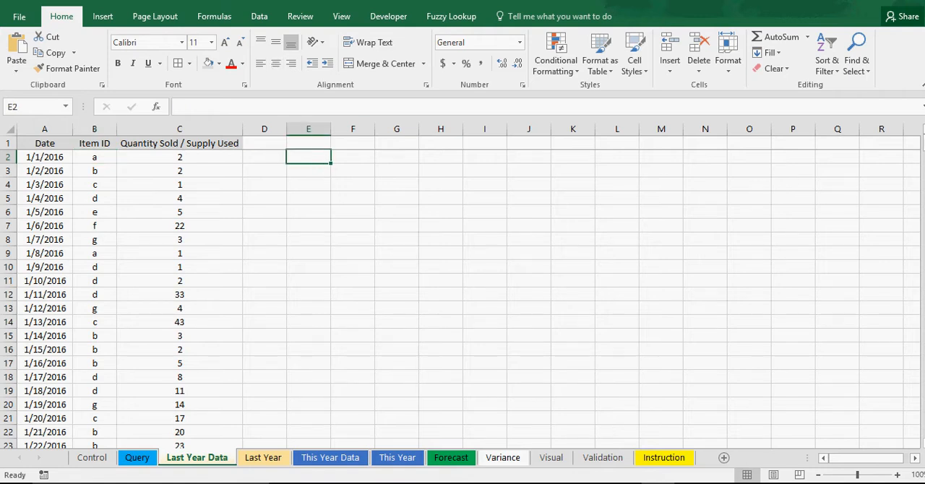
pyautogui.moveTo(923, 144)
pyautogui.mouseDown()
pyautogui.moveTo(923, 428)
pyautogui.moveTo(923, 144)
pyautogui.mouseUp()
pyautogui.click(396, 220)
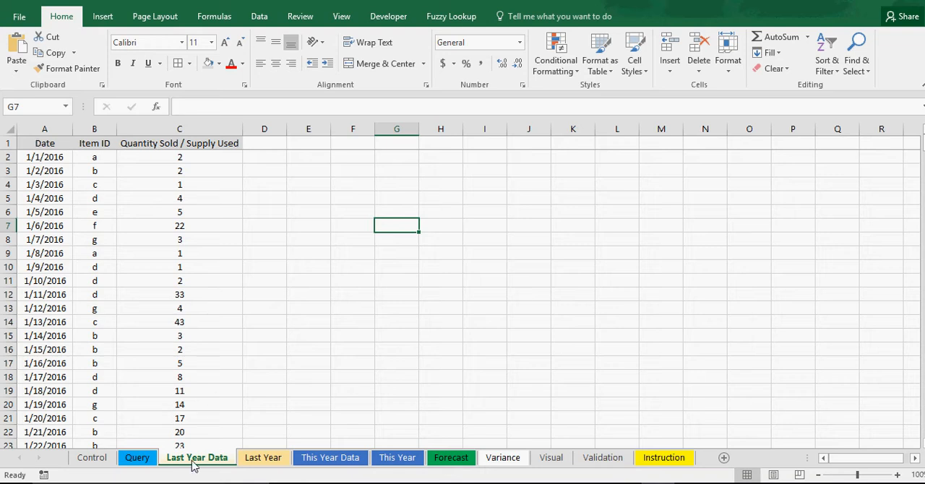
# Examine the weekly demand table per item and its SUMIFS formulas on the Last Year sheet
pyautogui.click(262, 459)
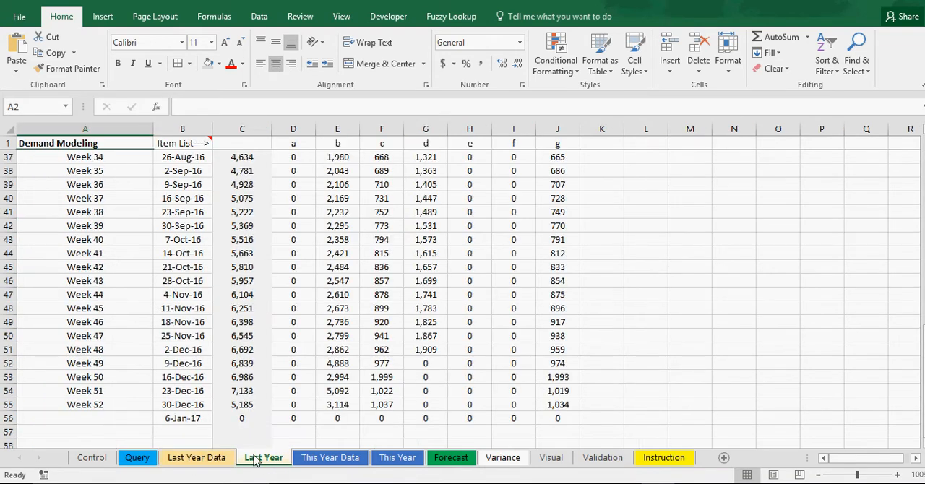
pyautogui.moveTo(924, 397); pyautogui.dragTo(924, 202)
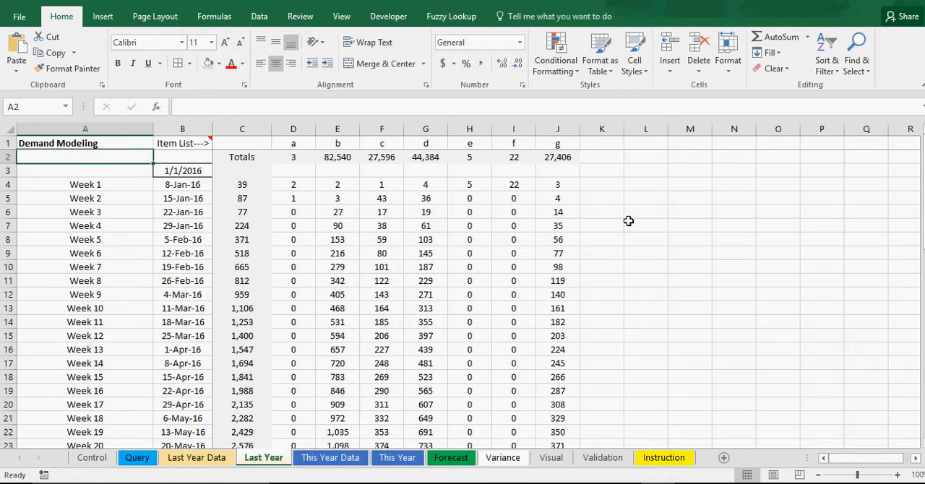
pyautogui.click(302, 188)
pyautogui.click(357, 211)
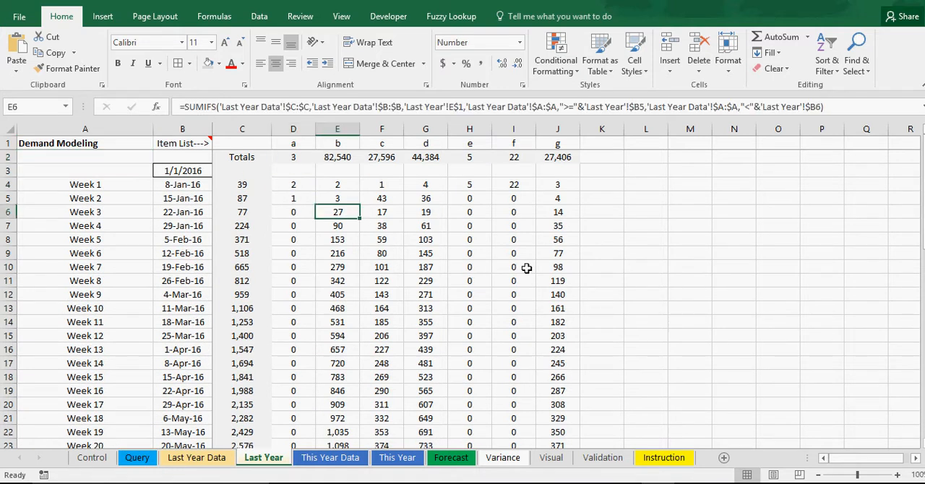
pyautogui.click(855, 272)
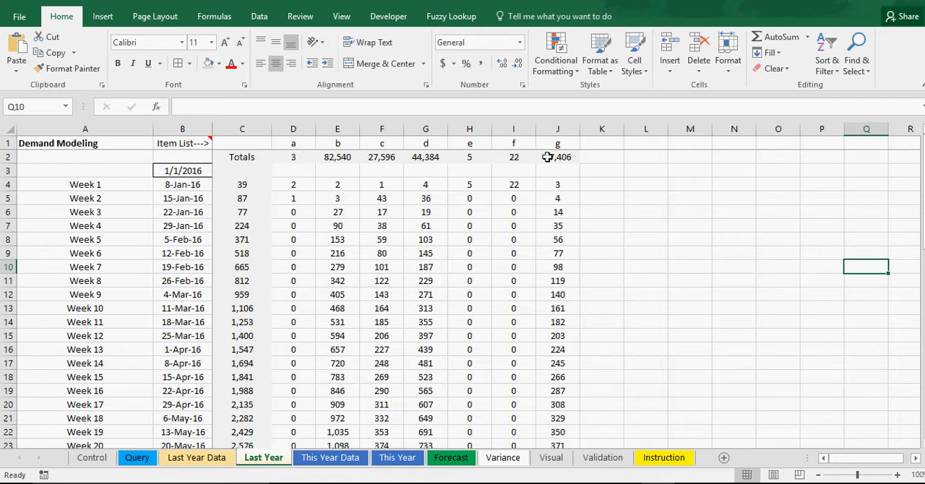
pyautogui.scroll(-2, 684, 289)
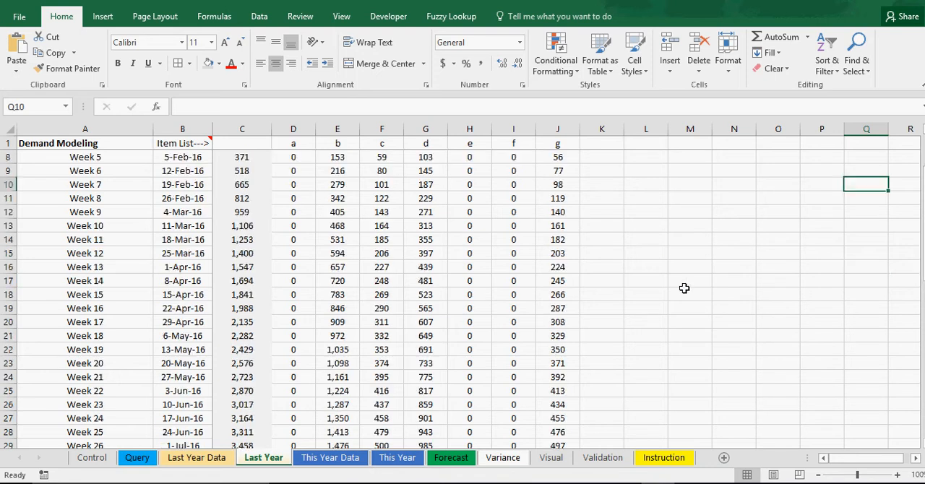
pyautogui.scroll(2, 684, 289)
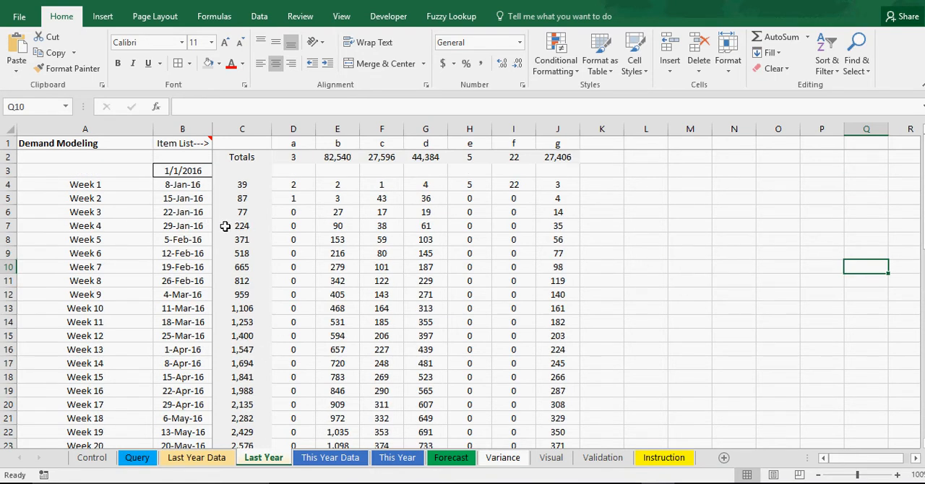
# Review the current year's entries on the This Year Data sheet and their weekly summary on the This Year sheet
pyautogui.click(331, 458)
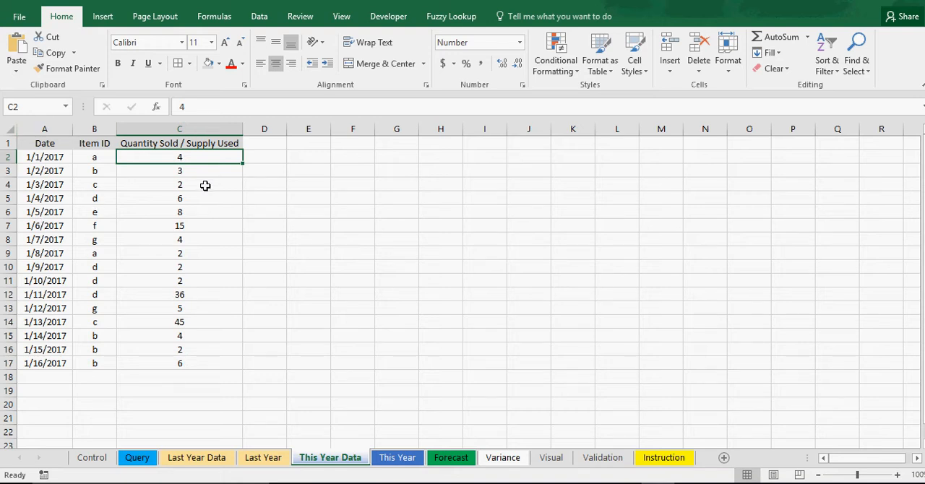
pyautogui.click(487, 236)
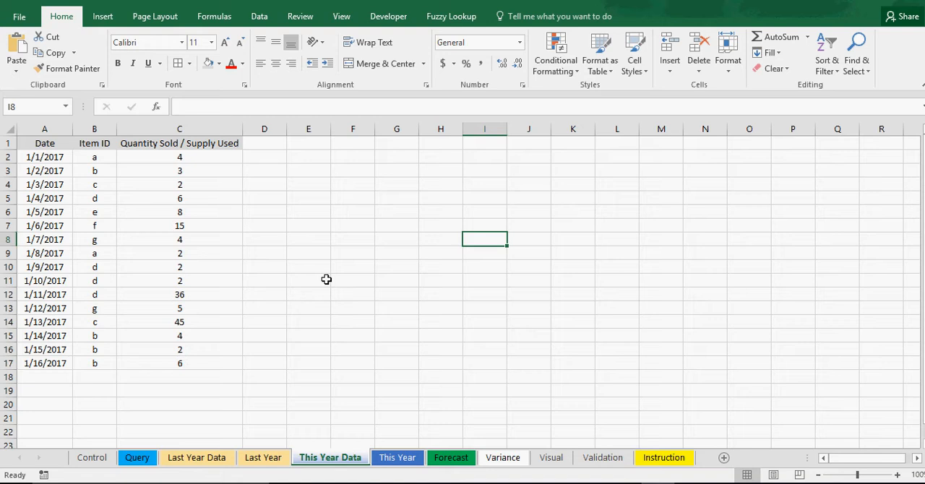
pyautogui.click(395, 458)
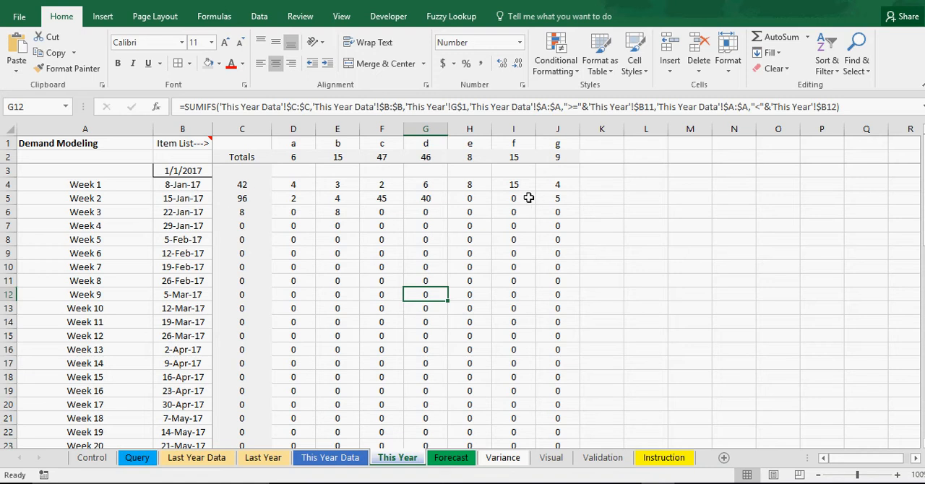
# Review the Forecast sheet from its first week alongside the growth rate on the Control sheet and the Last Year figures
pyautogui.click(454, 460)
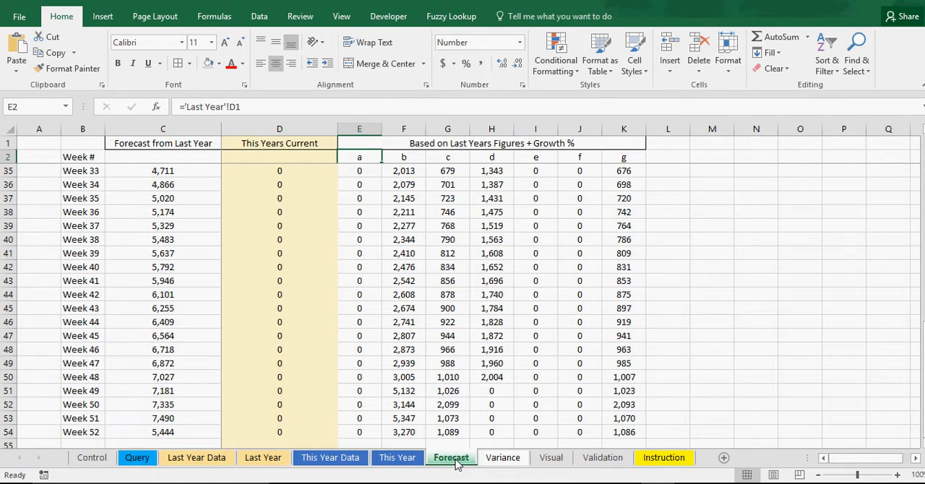
pyautogui.scroll(5, 460, 342)
pyautogui.moveTo(924, 327); pyautogui.dragTo(924, 224)
pyautogui.click(80, 462)
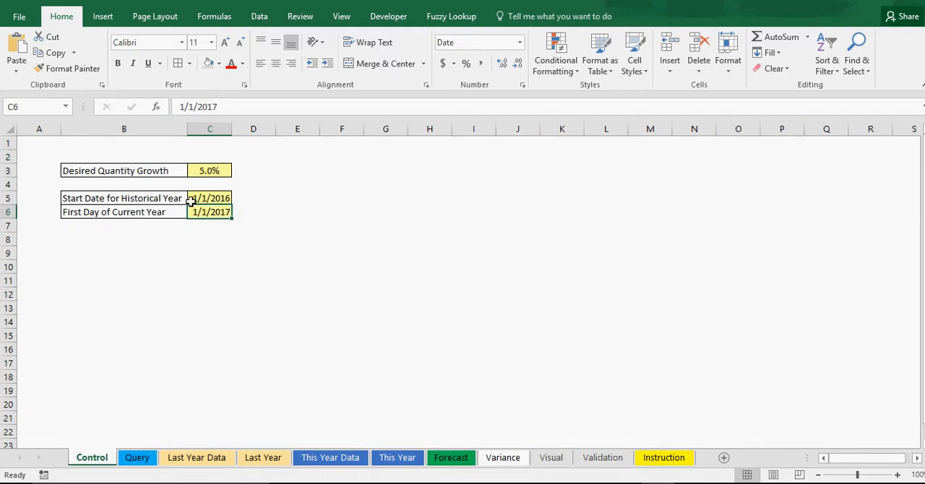
pyautogui.click(203, 174)
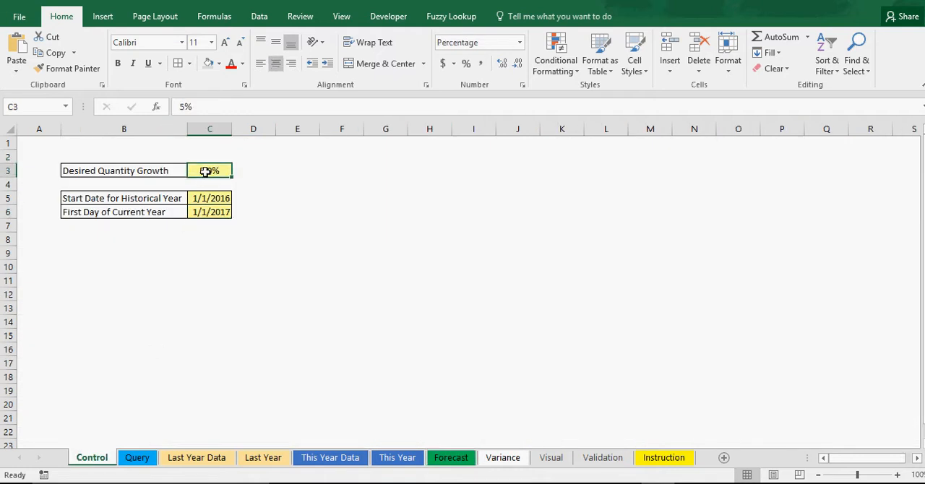
pyautogui.click(195, 458)
pyautogui.click(264, 459)
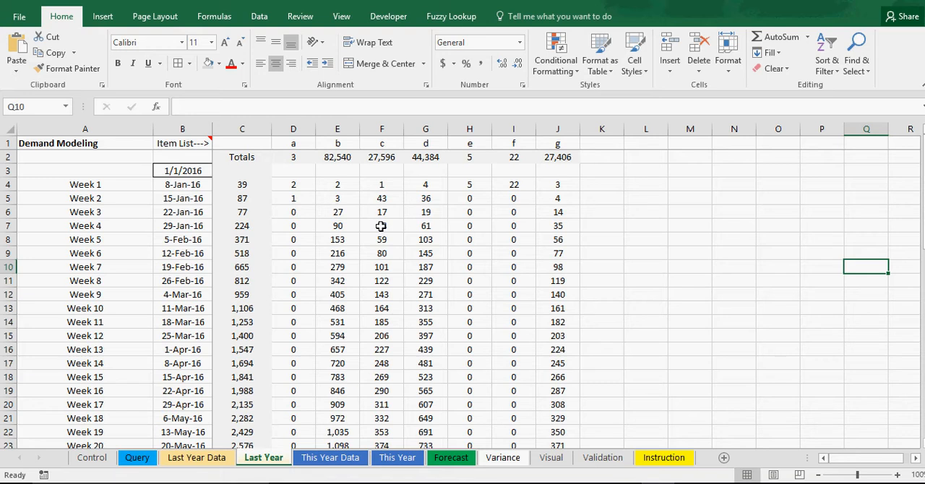
pyautogui.hotkey('ctrl', 'pagedown')
pyautogui.hotkey('ctrl', 'pagedown')
pyautogui.hotkey('ctrl', 'pagedown')
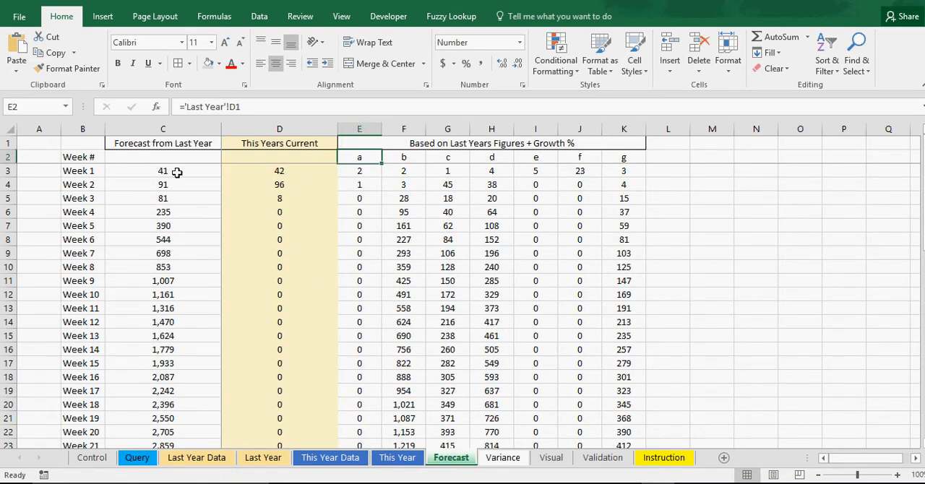
# Compare the Week 1 total on the Last Year sheet with the Week 1 formula in the Forecast from Last Year column
pyautogui.click(254, 459)
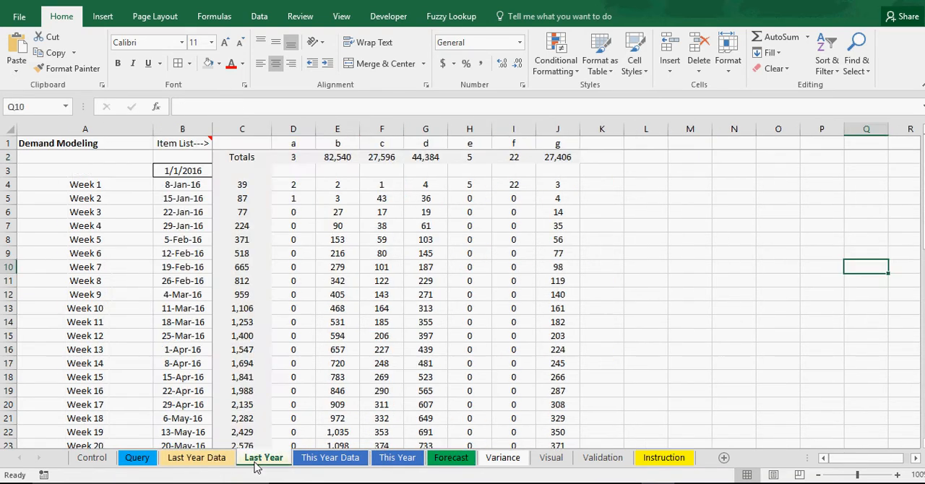
pyautogui.click(245, 184)
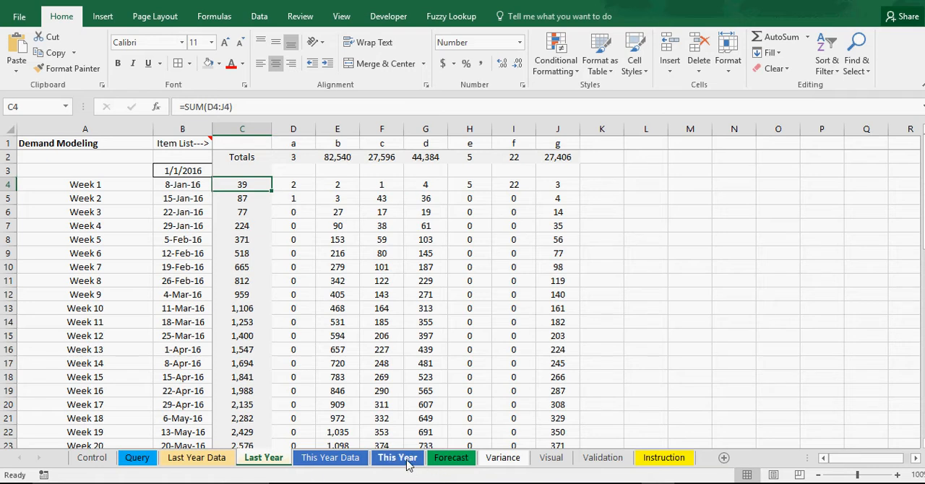
pyautogui.click(448, 463)
pyautogui.click(168, 171)
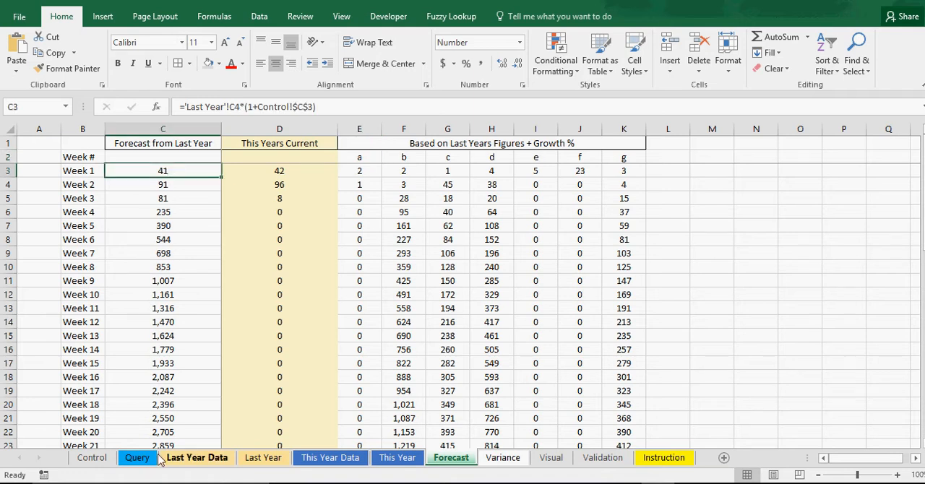
# Set the Desired Quantity Growth on the Control sheet to 100% and check its effect on the Forecast sheet
pyautogui.click(92, 458)
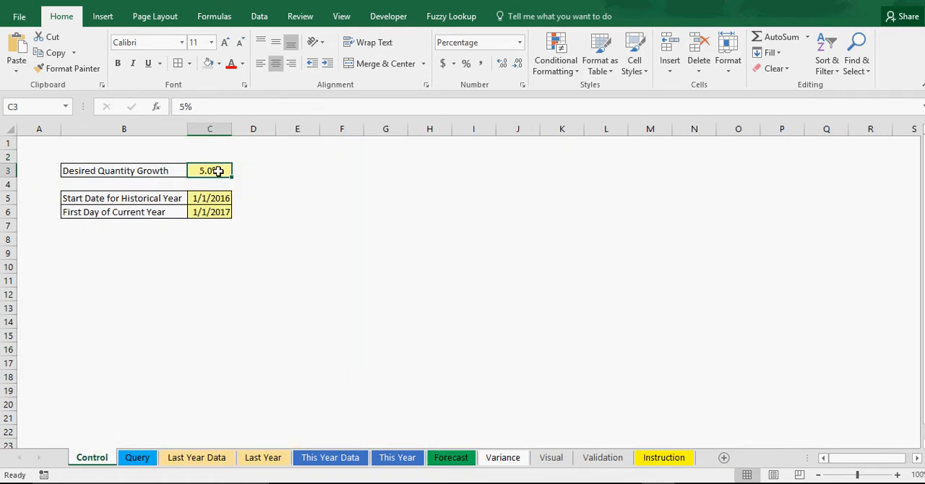
pyautogui.write('100')
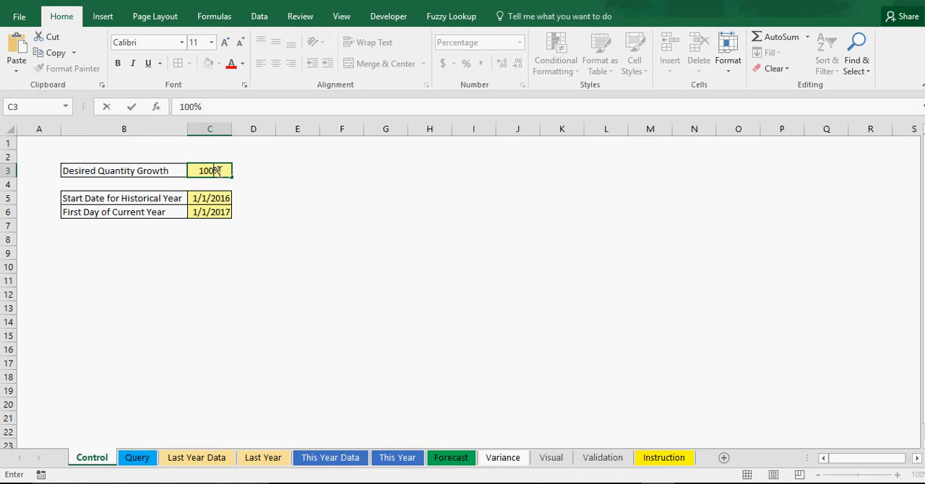
pyautogui.press('Return')
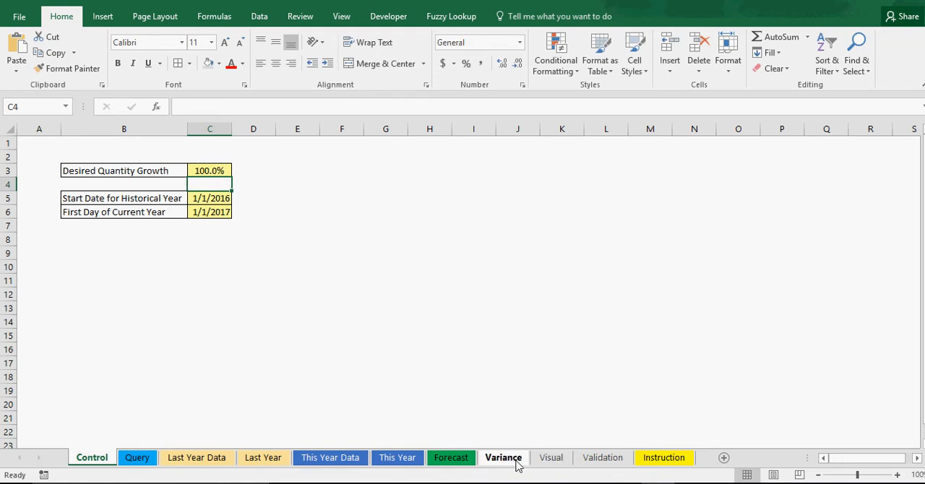
pyautogui.click(462, 462)
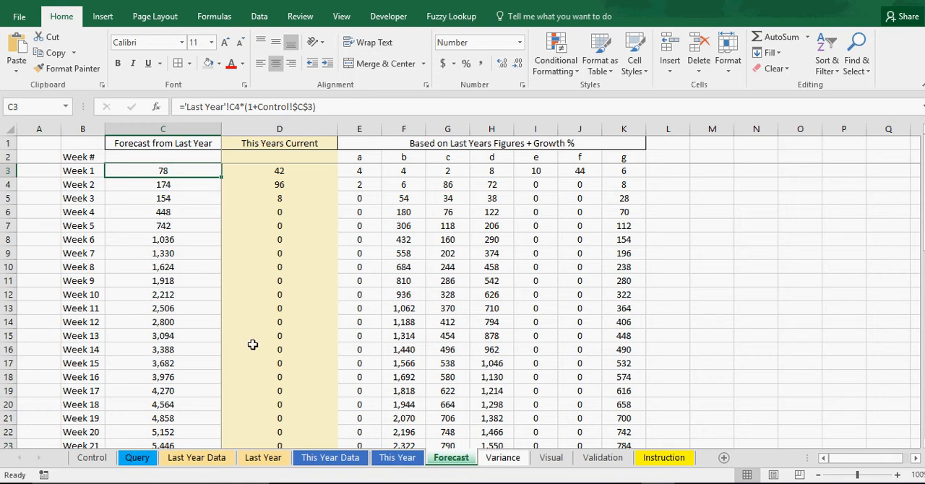
# Compare last year's raw entries and weekly item totals with the Week 1 figures on the Forecast sheet
pyautogui.click(196, 461)
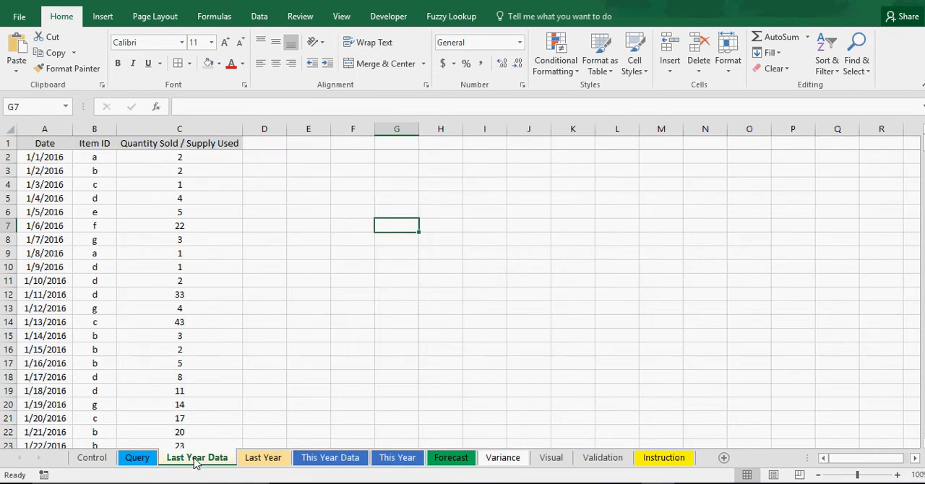
pyautogui.click(261, 461)
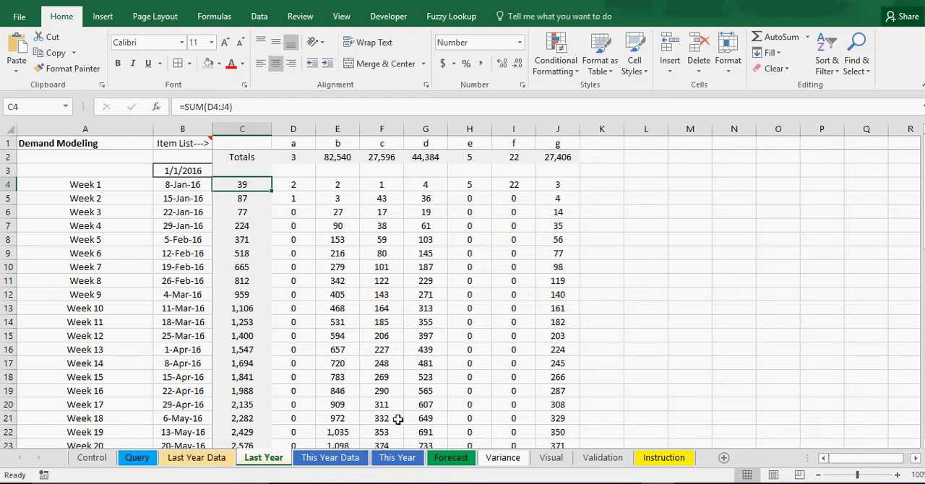
pyautogui.click(452, 459)
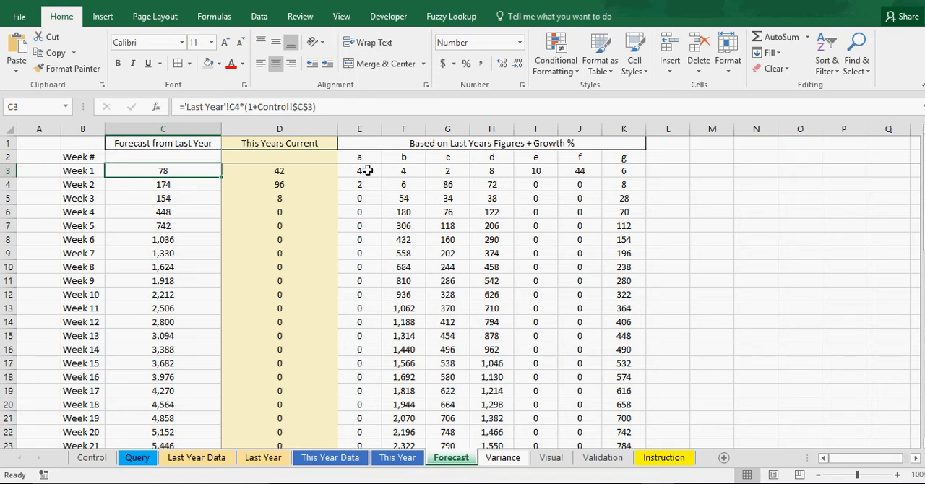
pyautogui.click(265, 460)
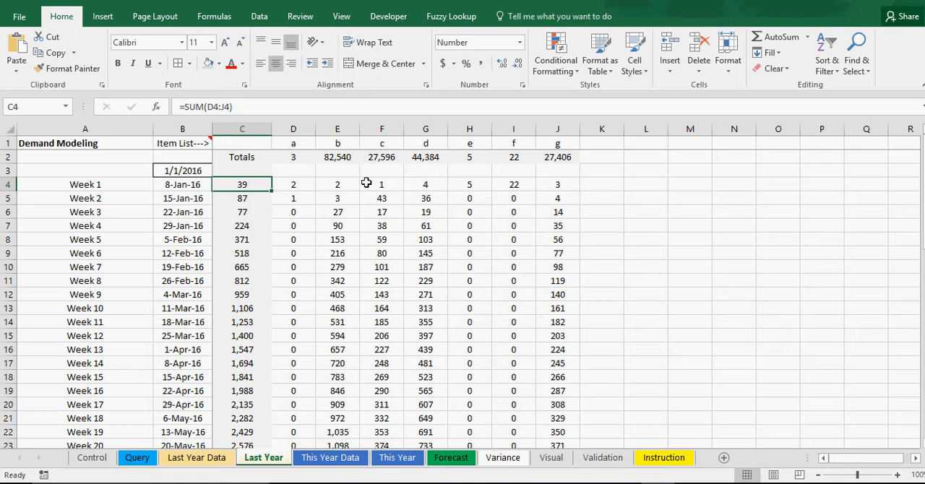
# Check the growth rate on the Control sheet and the item a Week 1 formula on the Last Year sheet
pyautogui.click(91, 457)
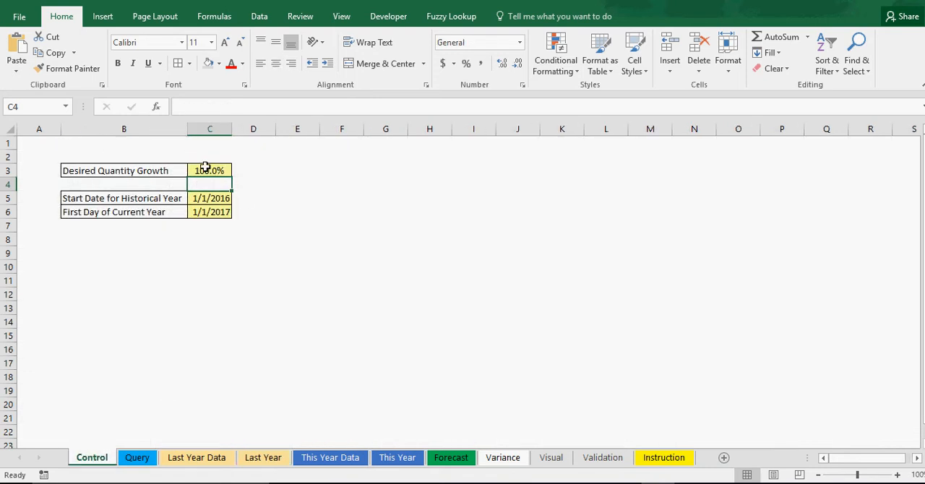
pyautogui.click(205, 171)
pyautogui.click(265, 459)
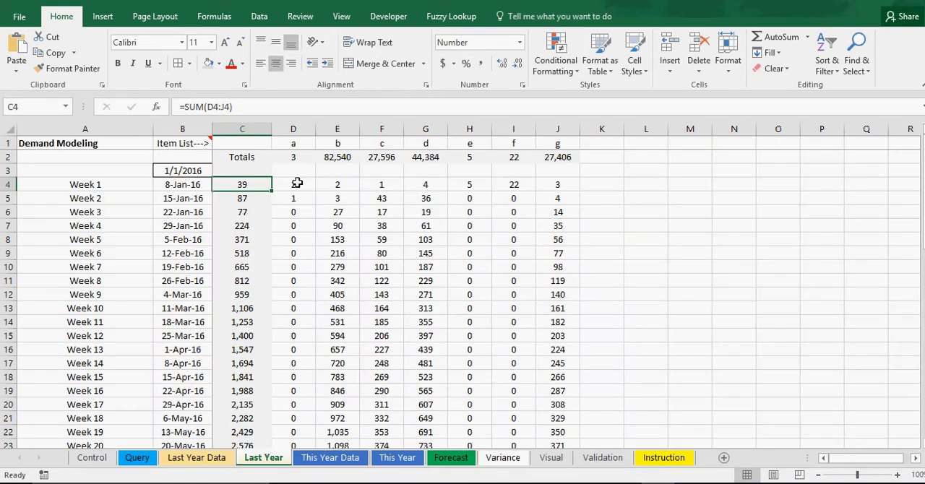
pyautogui.click(298, 184)
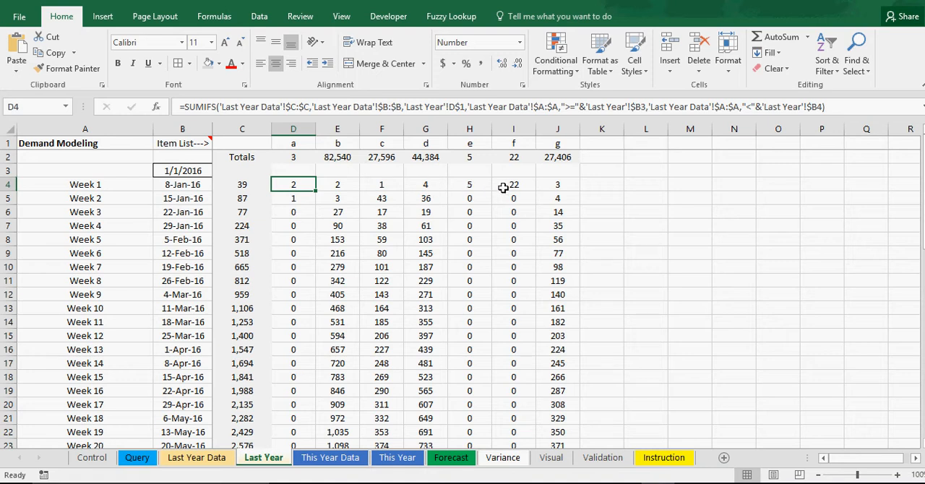
# Inspect the Week 1 formulas for items a, b and d on the Forecast sheet
pyautogui.click(454, 459)
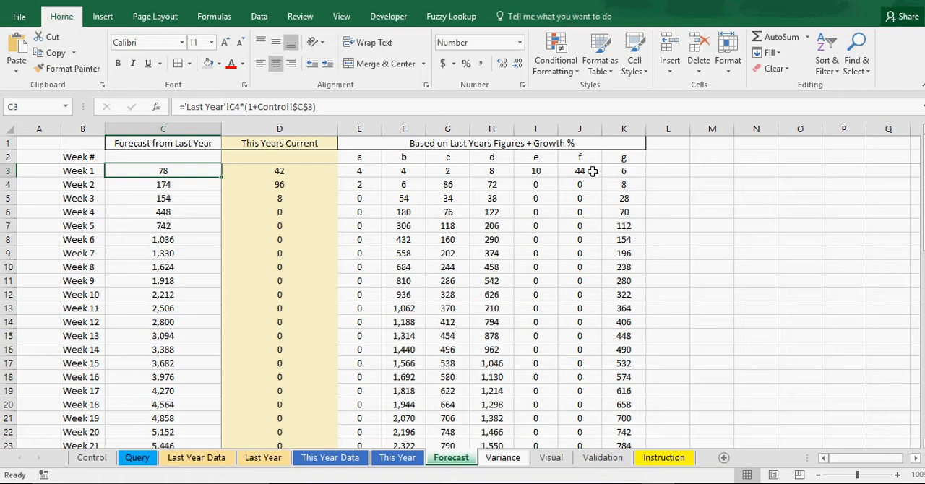
pyautogui.click(368, 172)
pyautogui.click(418, 172)
pyautogui.click(480, 172)
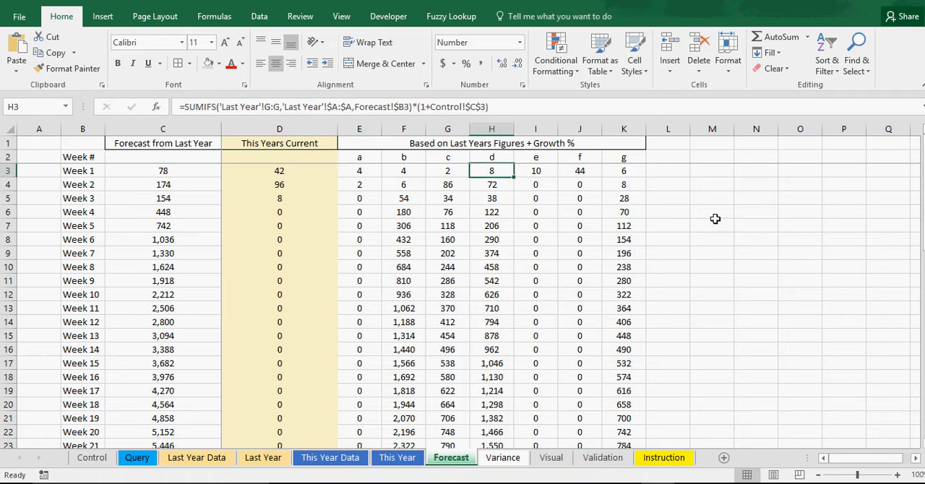
pyautogui.click(726, 224)
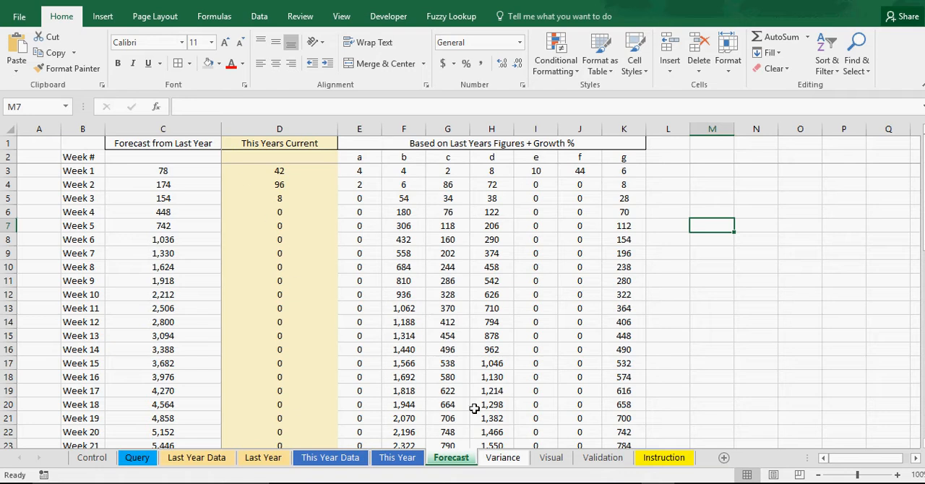
# Review the Variance sheet and set the Desired Quantity Growth on the Control sheet to -5%
pyautogui.click(500, 458)
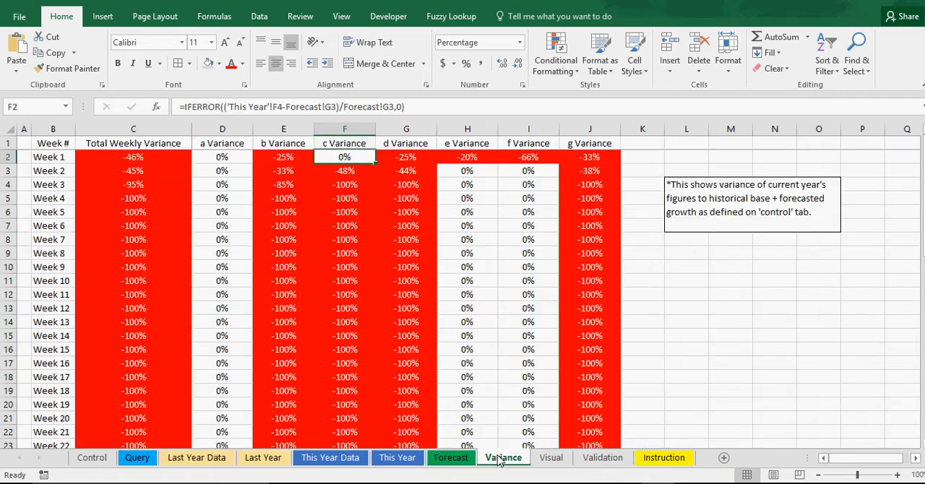
pyautogui.click(737, 318)
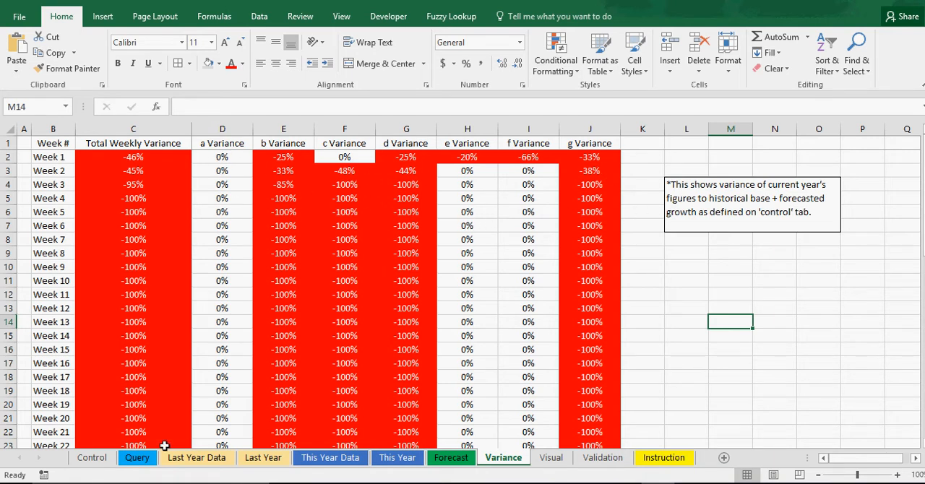
pyautogui.click(92, 457)
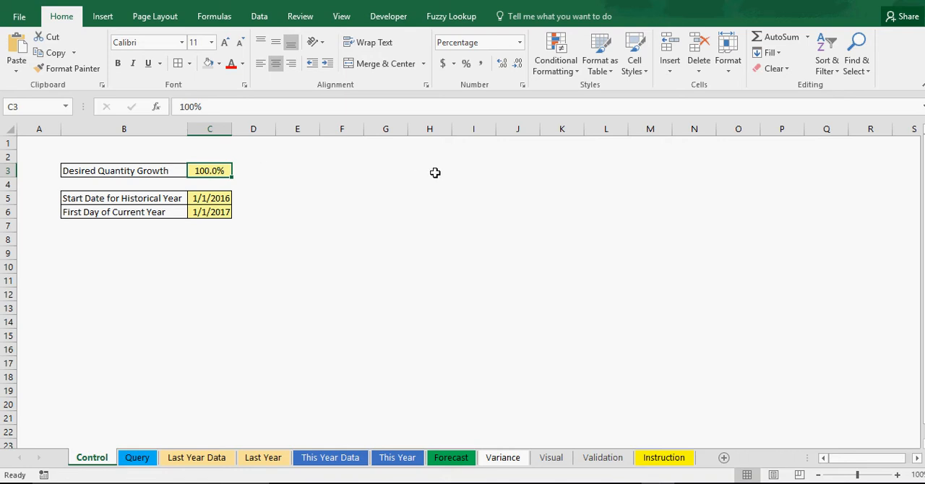
pyautogui.write('-')
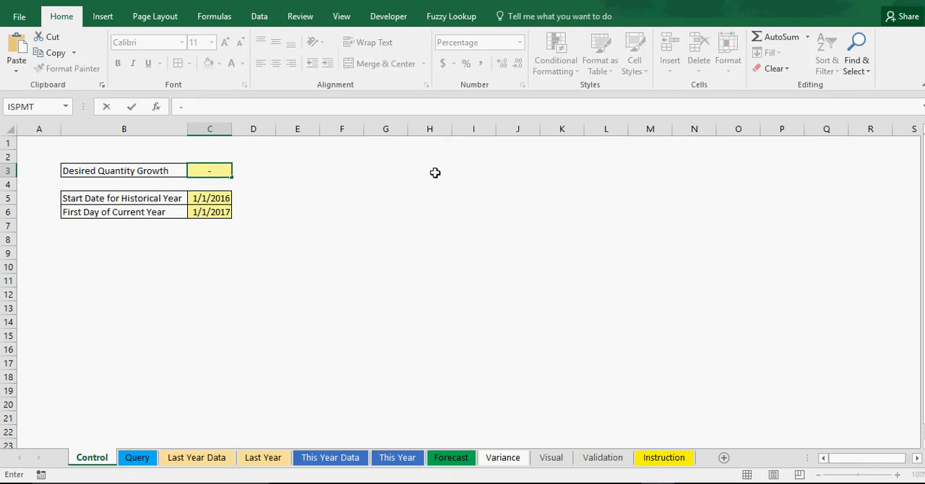
pyautogui.write('5.0%')
pyautogui.press('Return')
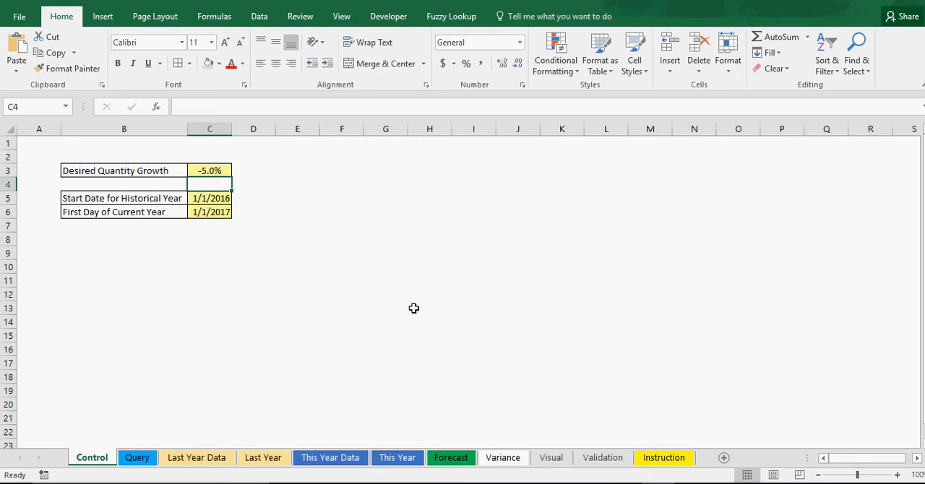
# Check the Forecast and Variance sheets under the new growth rate against the This Year and This Year Data sheets
pyautogui.click(468, 459)
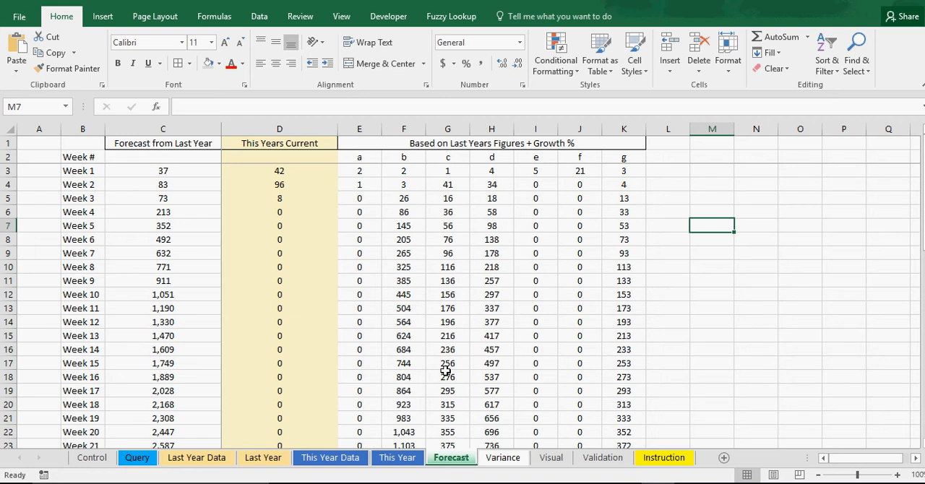
pyautogui.click(504, 461)
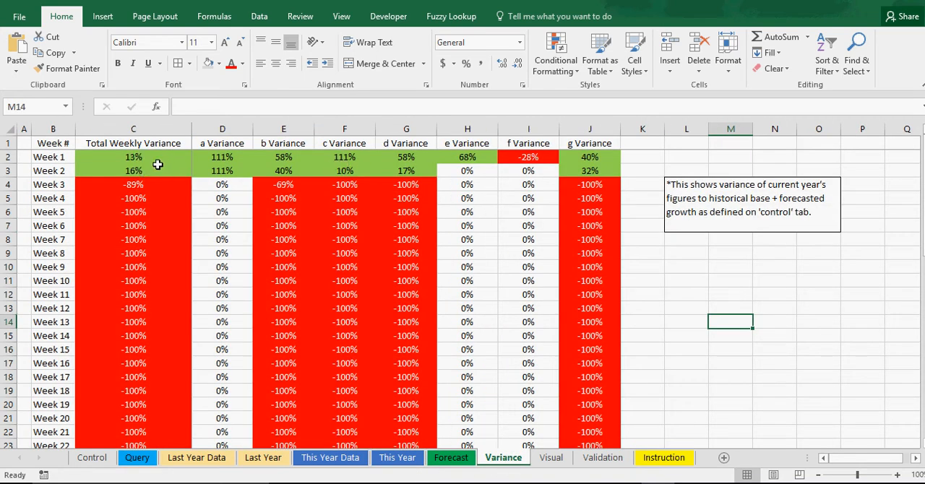
pyautogui.click(392, 461)
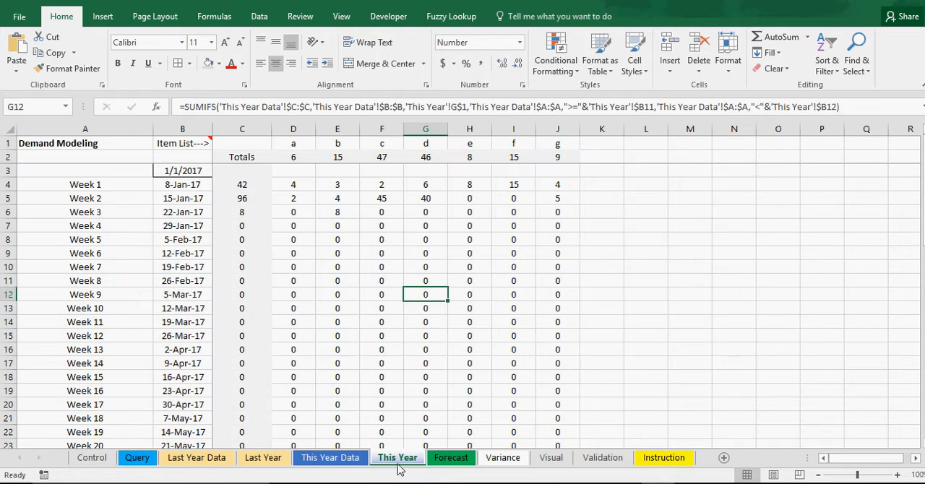
pyautogui.click(327, 464)
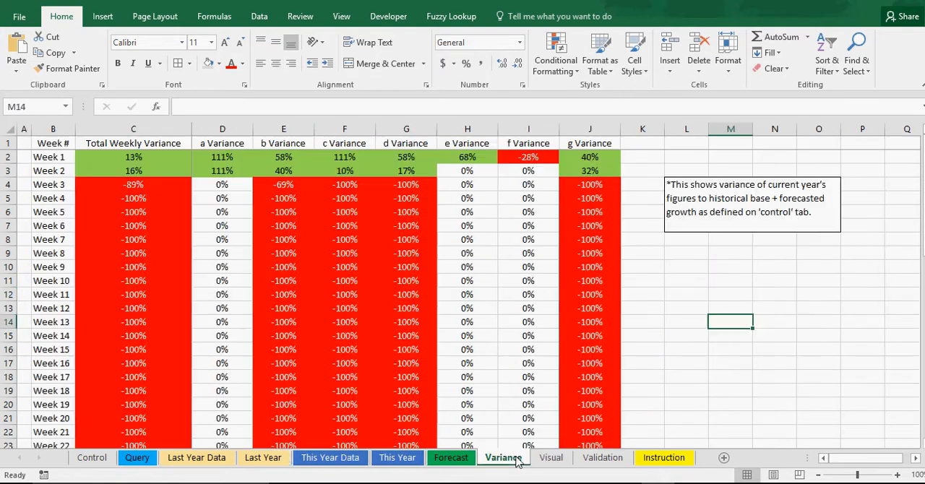
pyautogui.click(526, 461)
# Examine the item b through g headings on the Variance sheet and view the Forecasted Vs. Actual chart on the Visual sheet
pyautogui.click(672, 316)
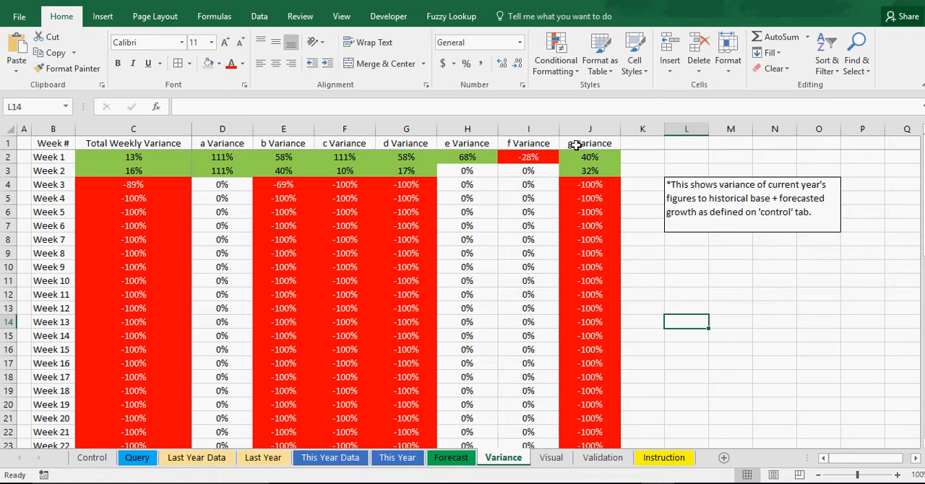
pyautogui.moveTo(576, 145); pyautogui.dragTo(275, 145)
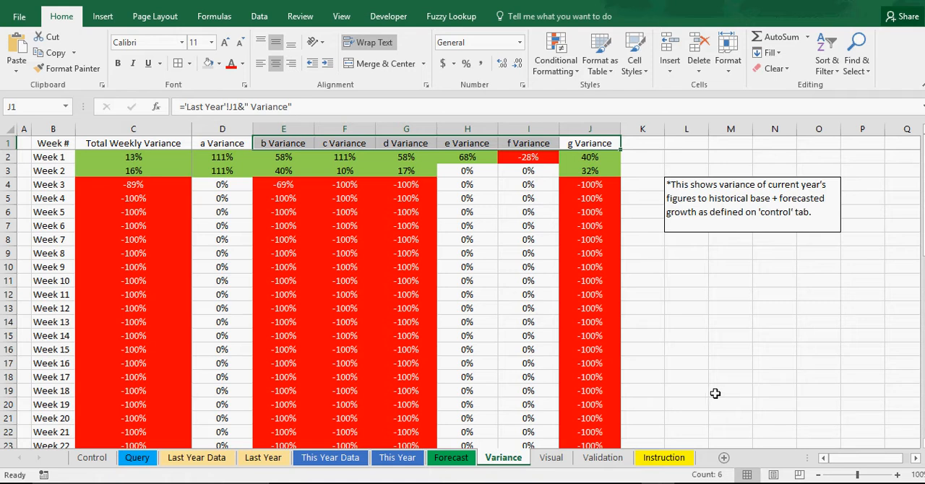
pyautogui.click(714, 391)
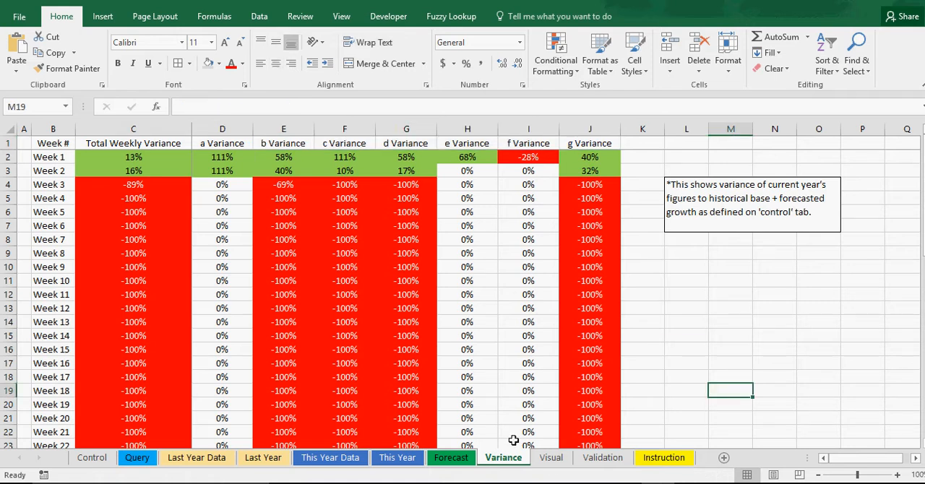
pyautogui.click(554, 463)
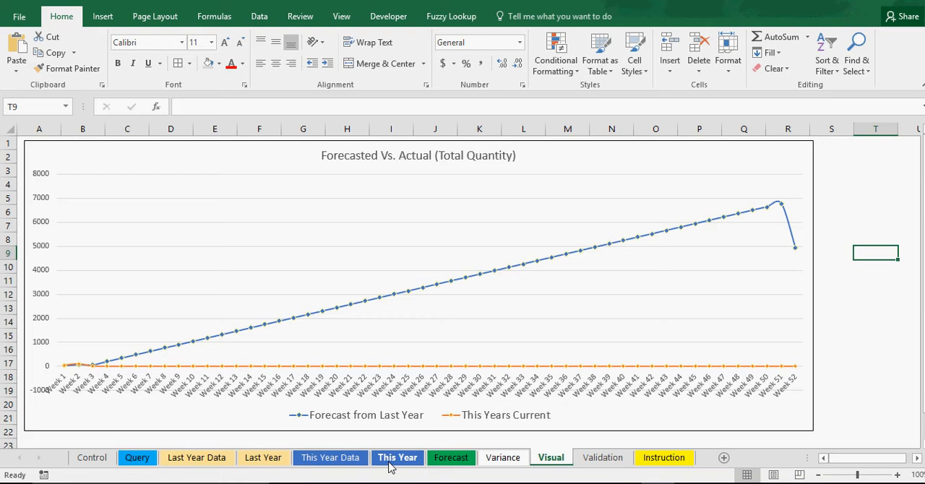
# Overwrite the Week 5 total on the Last Year sheet with 225 and fill the Week 4 and 5 pattern down the Totals column
pyautogui.click(350, 463)
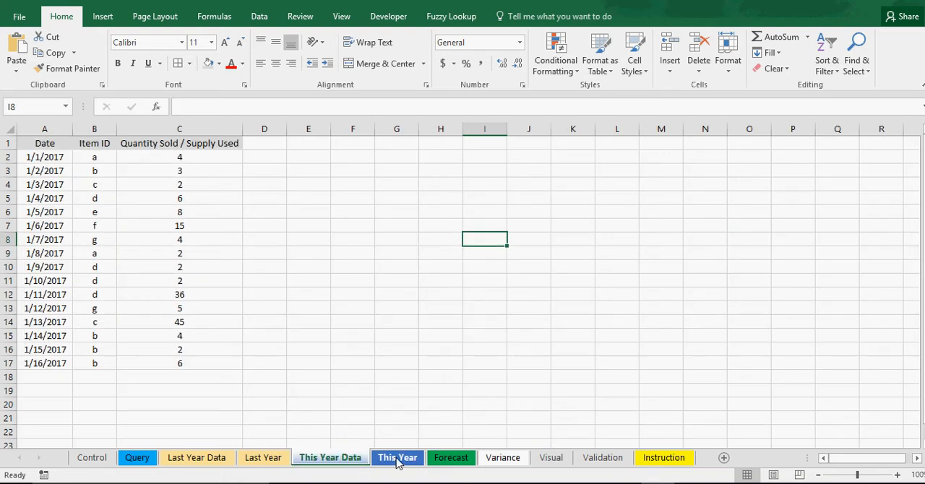
pyautogui.click(264, 459)
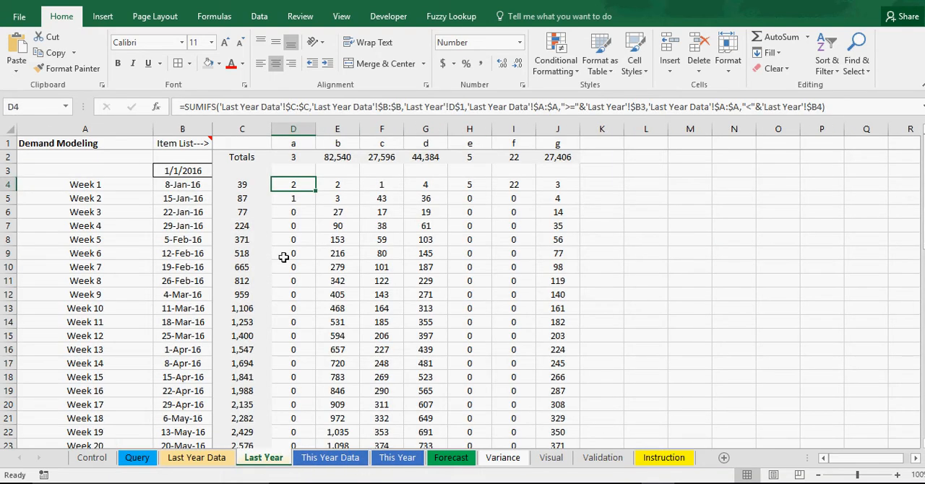
pyautogui.click(256, 239)
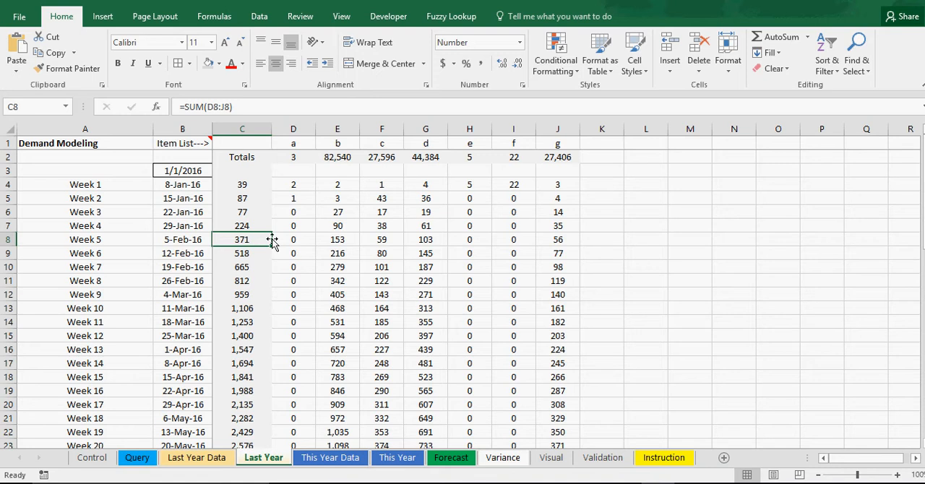
pyautogui.write('225')
pyautogui.press('Return')
pyautogui.moveTo(253, 227); pyautogui.dragTo(264, 241)
pyautogui.doubleClick(272, 248)
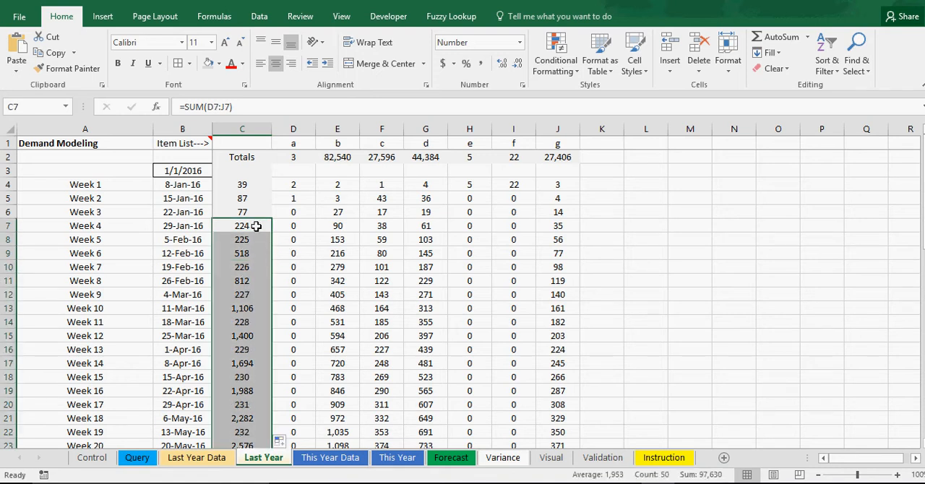
# Check how the altered Last Year totals change the Forecasted Vs. Actual chart on the Visual sheet
pyautogui.click(504, 459)
pyautogui.click(551, 458)
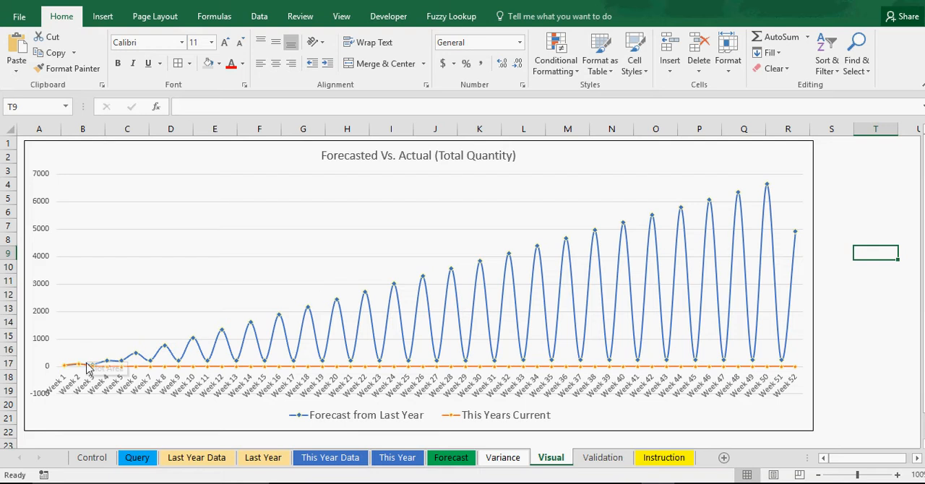
pyautogui.moveTo(78, 367)
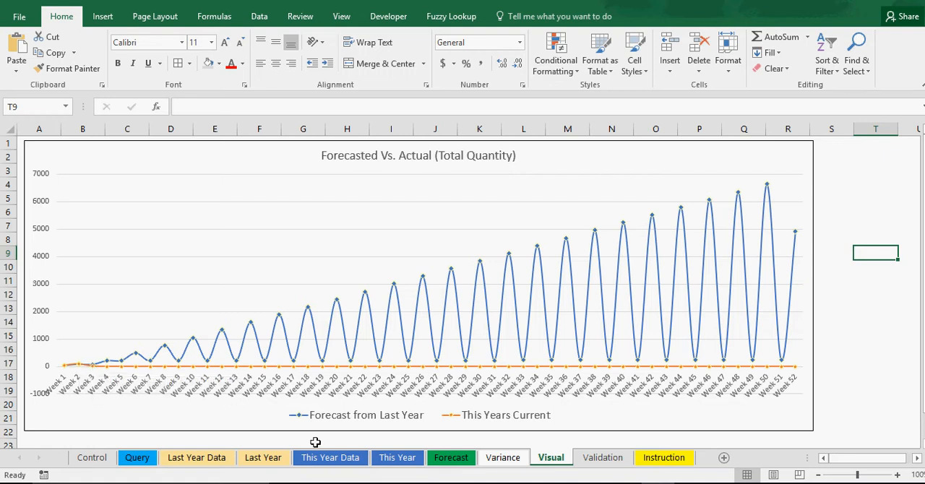
# Revisit the Desired Quantity Growth on the Control sheet and the entries on the Last Year Data sheet
pyautogui.click(107, 456)
pyautogui.click(217, 171)
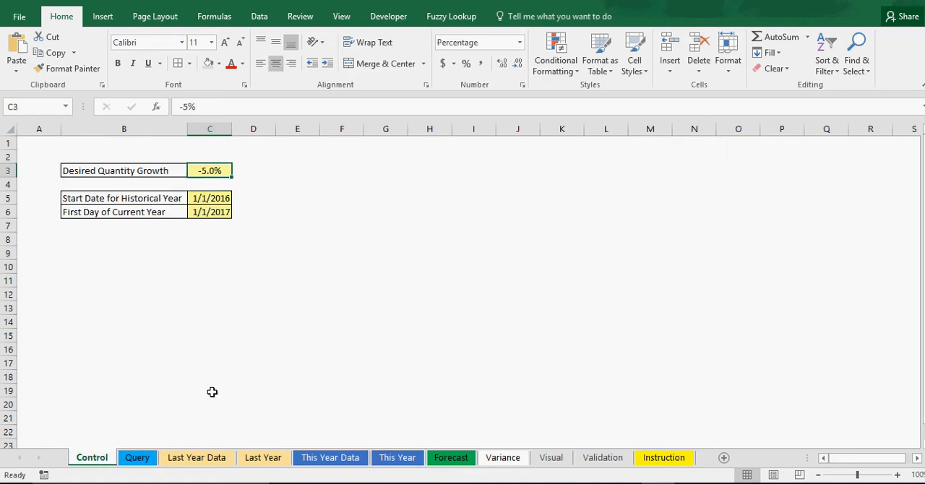
pyautogui.click(186, 460)
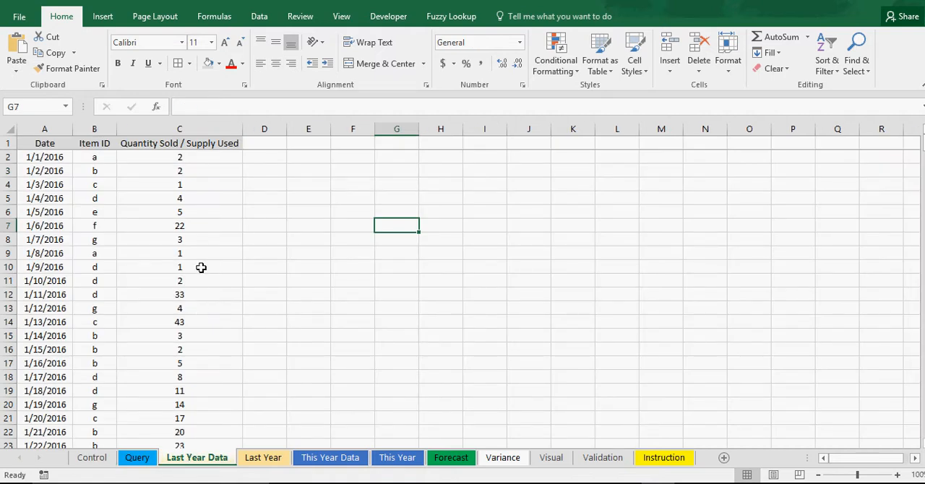
# Copy the Week 1 SUM formula down the whole Totals column on the Last Year sheet
pyautogui.click(263, 458)
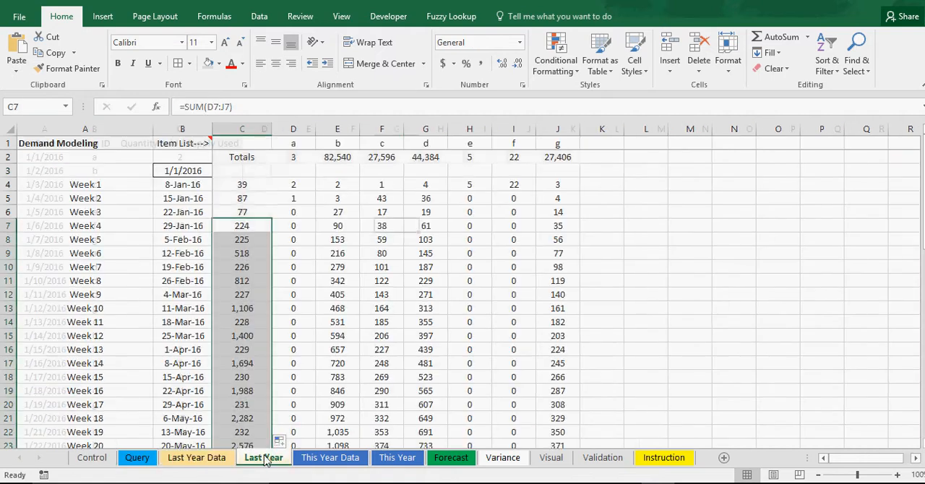
pyautogui.click(245, 212)
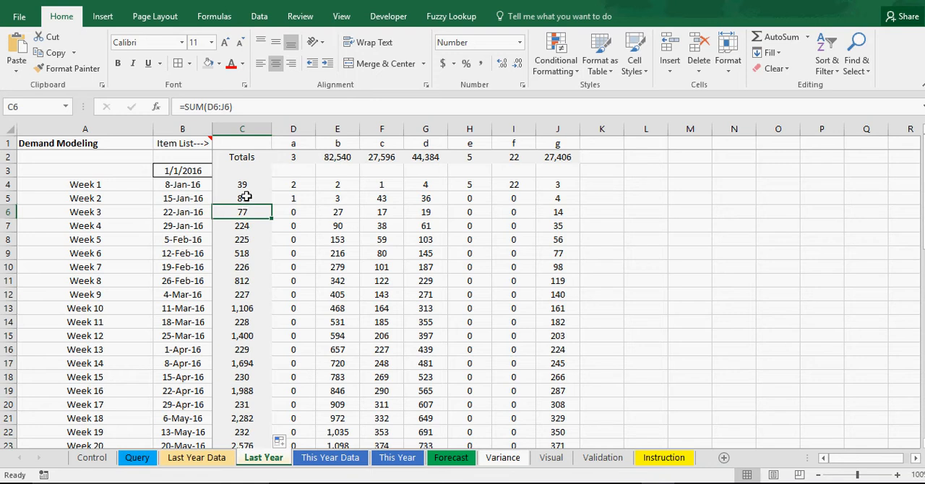
pyautogui.click(245, 185)
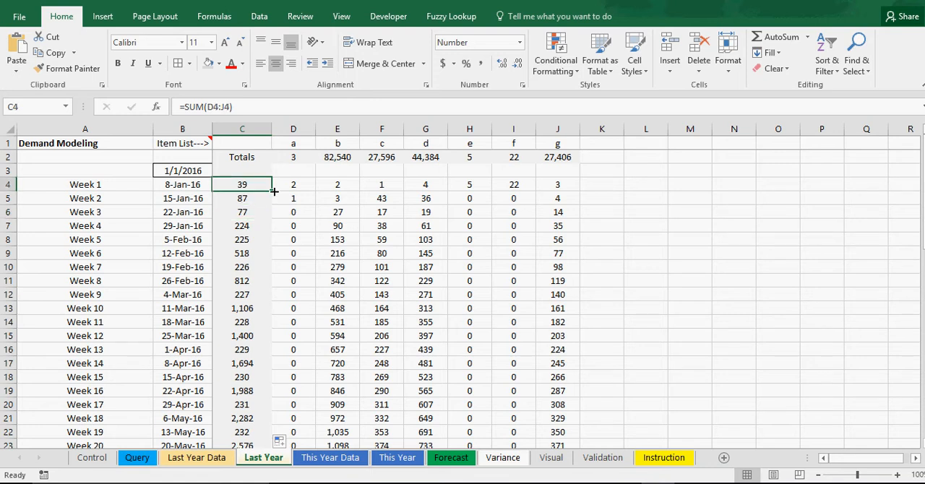
pyautogui.doubleClick(274, 191)
# Set the 1/23/2016 quantity on the Last Year Data sheet to 24 and fill the 23, 24 series down the column
pyautogui.click(186, 458)
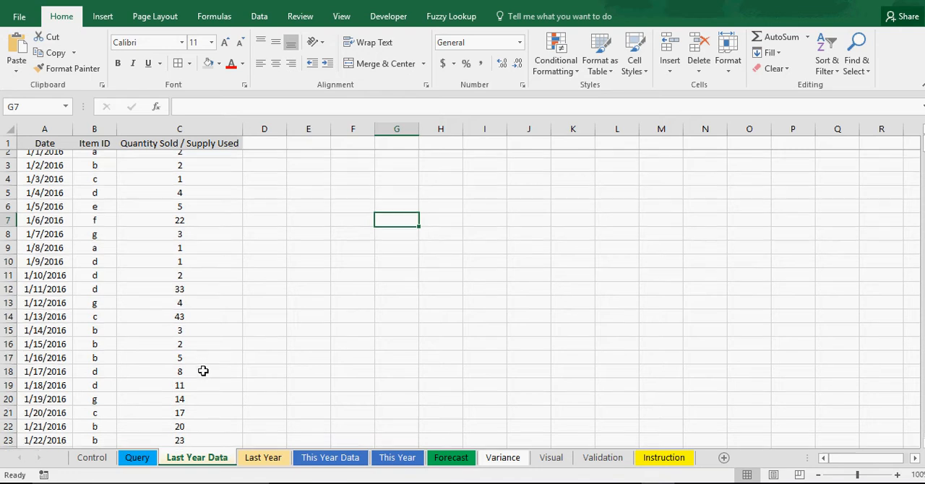
pyautogui.scroll(-4, 203, 371)
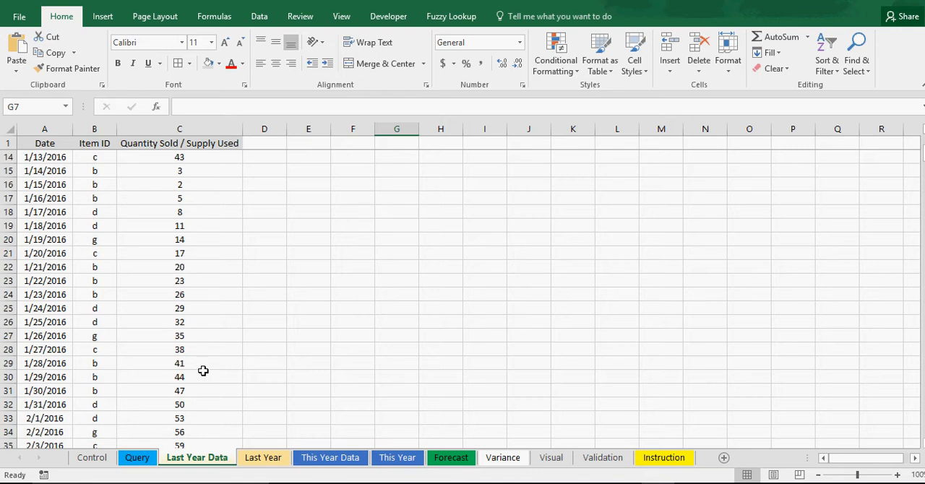
pyautogui.click(192, 294)
pyautogui.write('24')
pyautogui.press('Return')
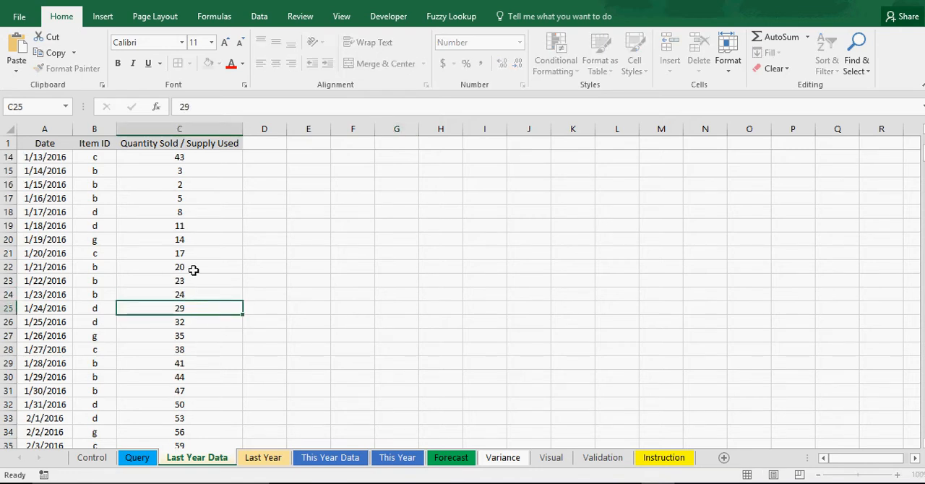
pyautogui.moveTo(190, 279); pyautogui.dragTo(232, 298)
pyautogui.doubleClick(244, 301)
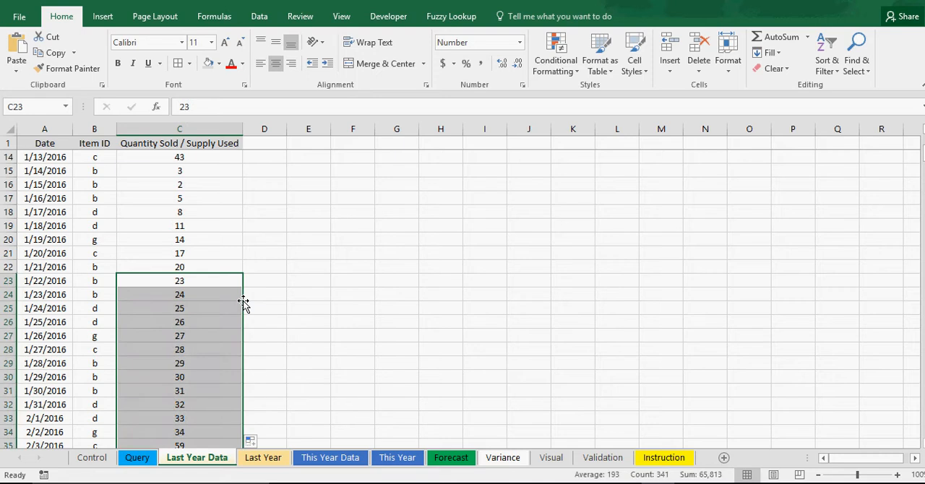
pyautogui.click(405, 308)
# Check the effect of the new quantities on the Forecast and Variance sheets and the Forecasted Vs. Actual chart
pyautogui.click(453, 461)
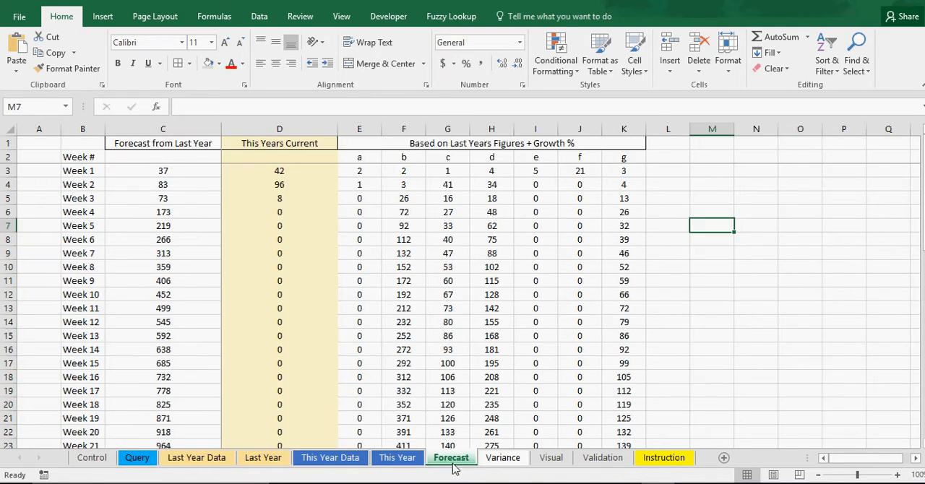
pyautogui.click(489, 464)
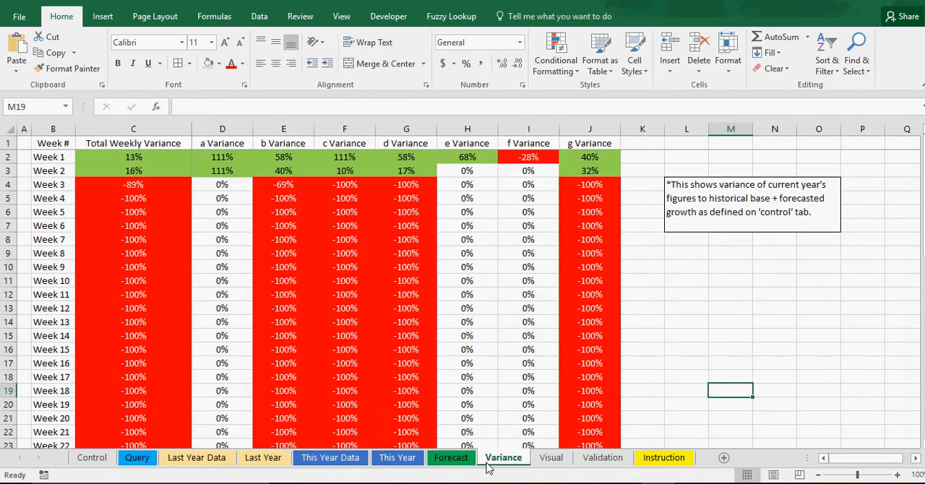
pyautogui.click(589, 464)
pyautogui.click(545, 464)
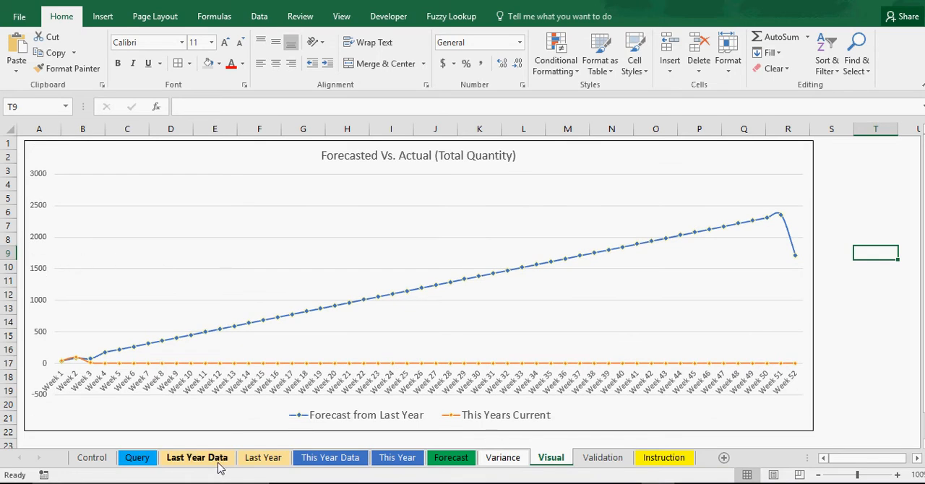
# Check the number format of the Quantity Sold / Supply Used column on the Last Year Data sheet
pyautogui.click(189, 460)
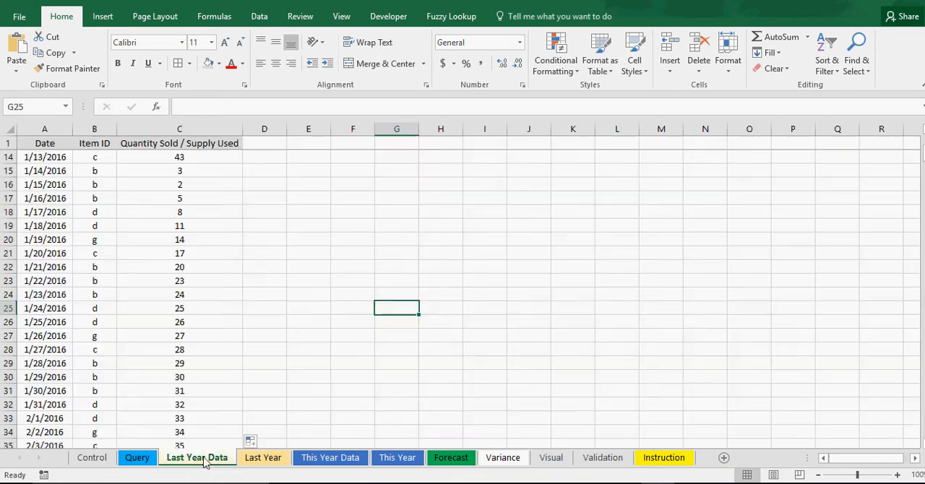
pyautogui.click(196, 130)
pyautogui.click(522, 86)
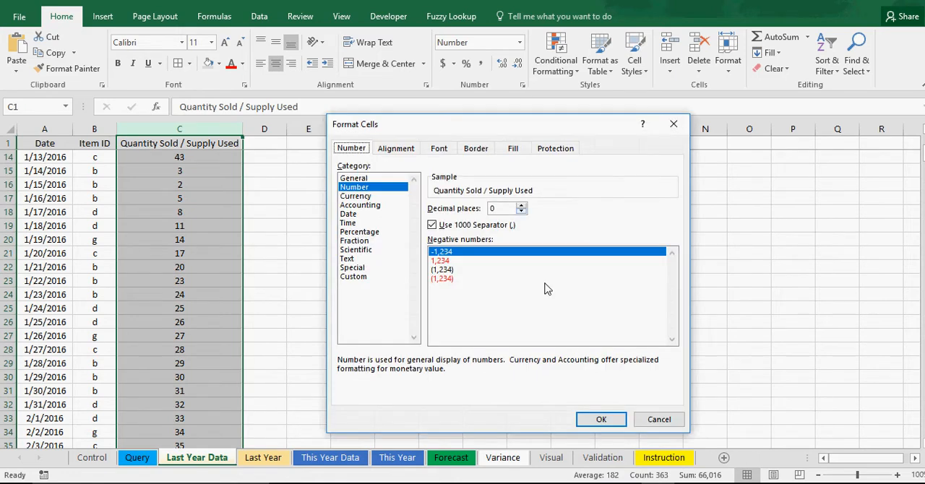
pyautogui.click(600, 419)
# Format column C, the Totals column on the Last Year sheet, as Number with 0 decimal places and a thousands separator
pyautogui.click(273, 459)
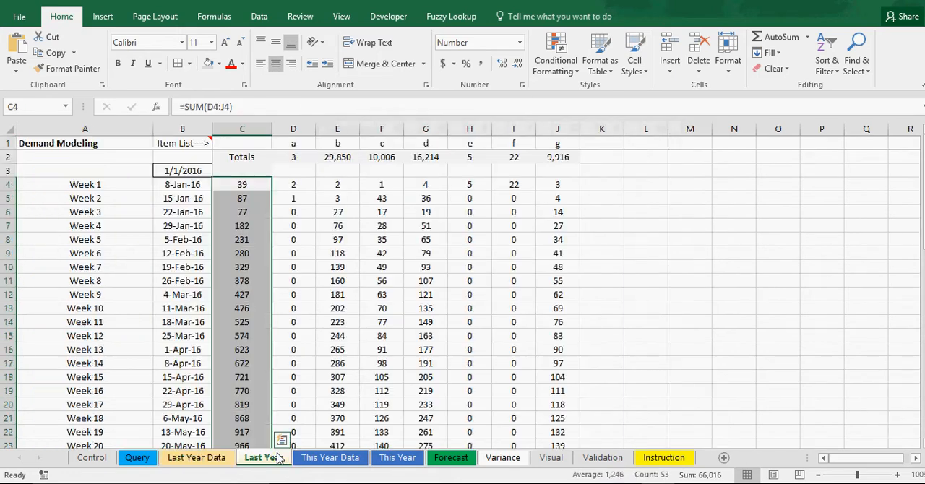
pyautogui.click(249, 129)
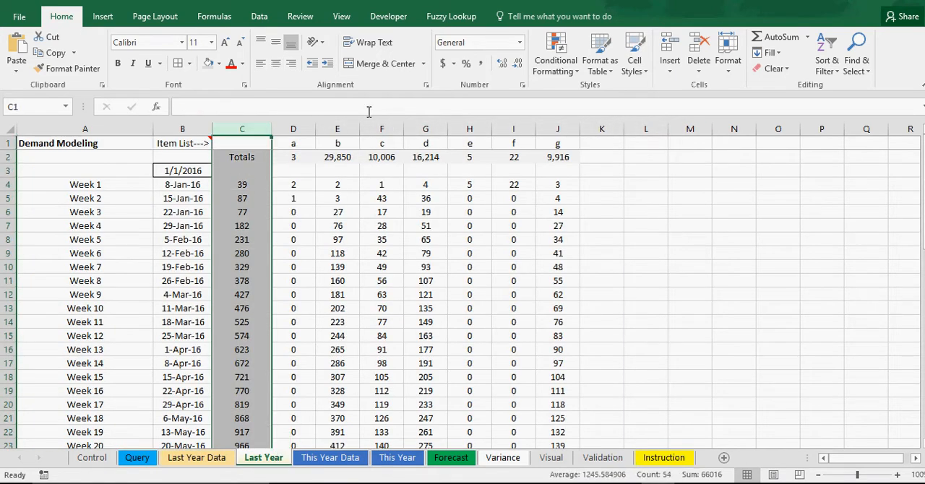
pyautogui.click(523, 85)
pyautogui.click(358, 188)
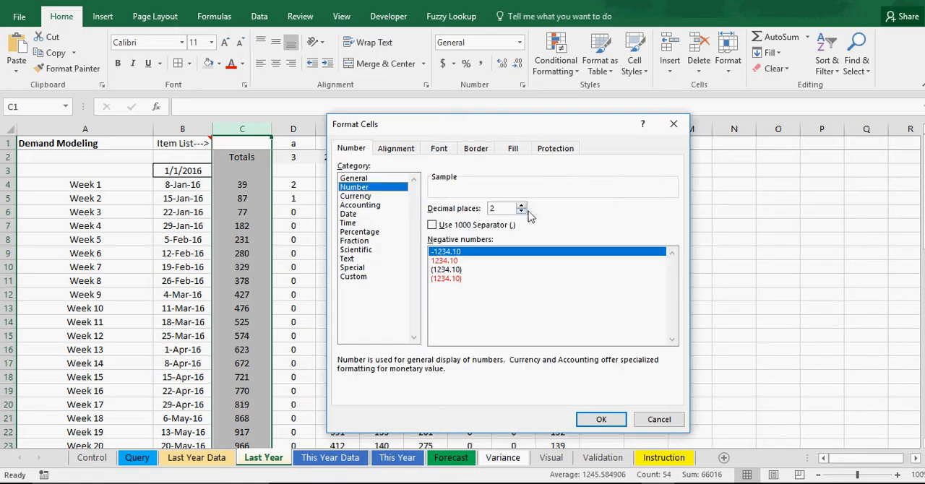
pyautogui.click(522, 211)
pyautogui.click(521, 211)
pyautogui.click(432, 224)
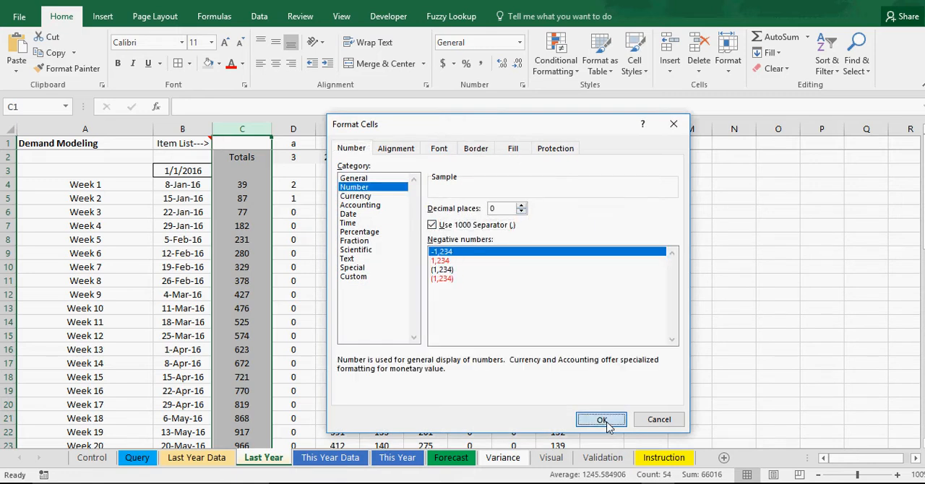
pyautogui.click(602, 420)
pyautogui.click(597, 364)
# Set the 3/11/2016 and 3/12/2016 quantities on the Last Year Data sheet to 10 and 11 and fill the series down
pyautogui.click(206, 458)
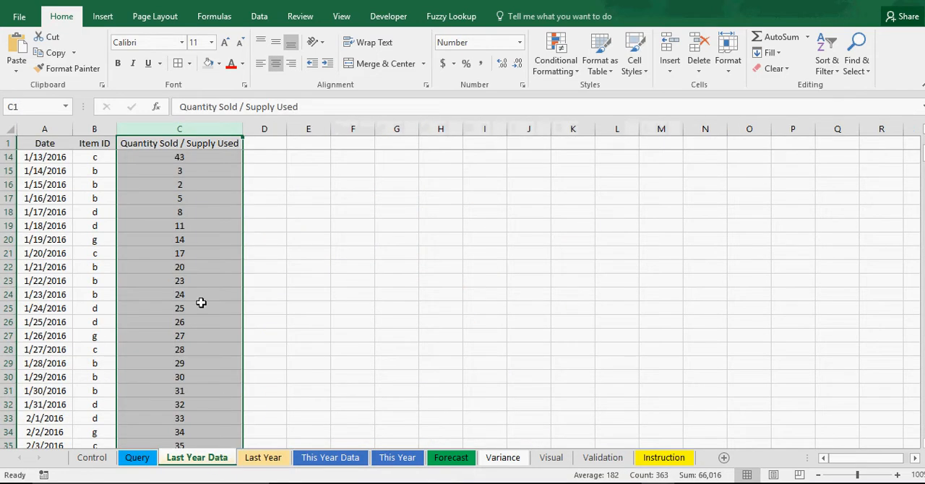
pyautogui.scroll(4, 200, 303)
pyautogui.scroll(-8, 201, 303)
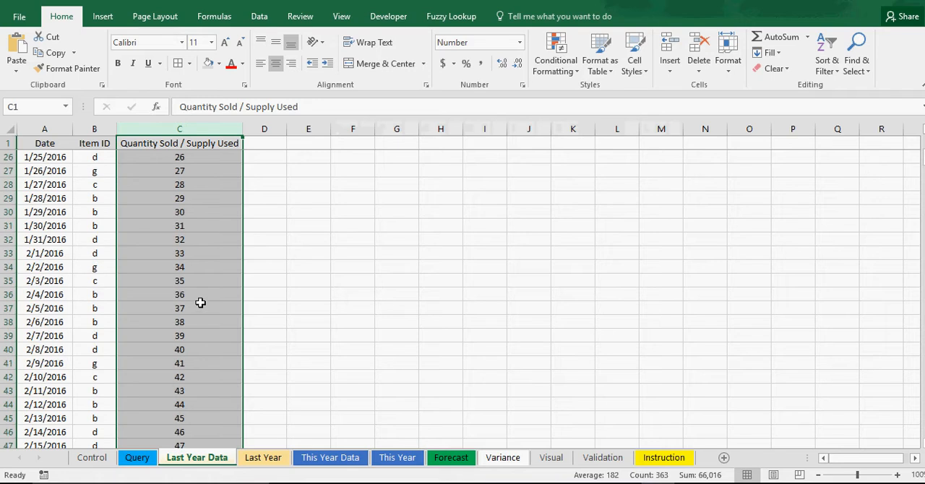
pyautogui.scroll(-14, 201, 303)
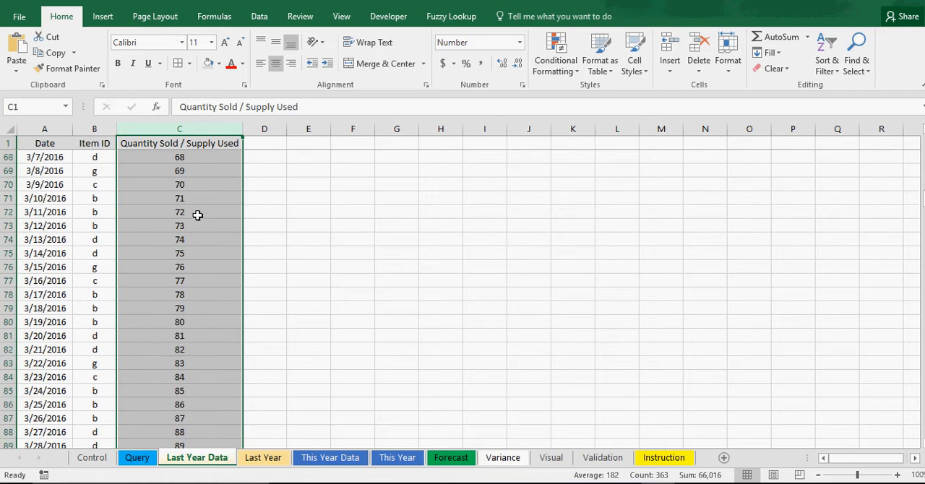
pyautogui.click(197, 214)
pyautogui.write('10')
pyautogui.press('Return')
pyautogui.write('11')
pyautogui.press('Return')
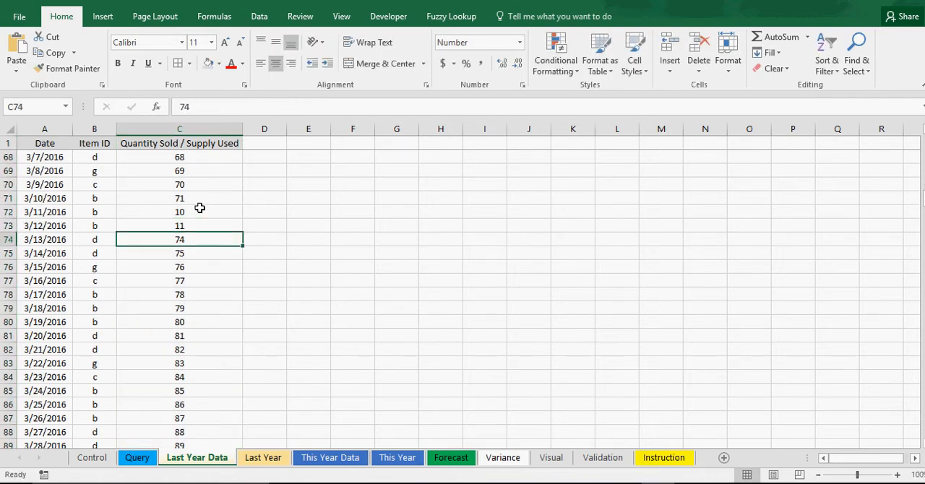
pyautogui.moveTo(199, 210); pyautogui.dragTo(244, 438)
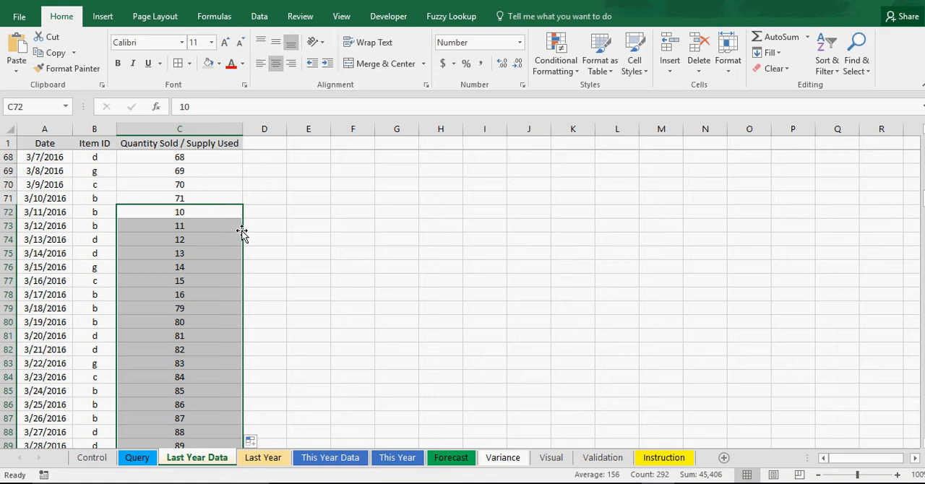
pyautogui.click(357, 306)
# Examine the forecast line in the chart on the Visual sheet and compare it with the weekly totals on the Last Year sheet
pyautogui.click(554, 461)
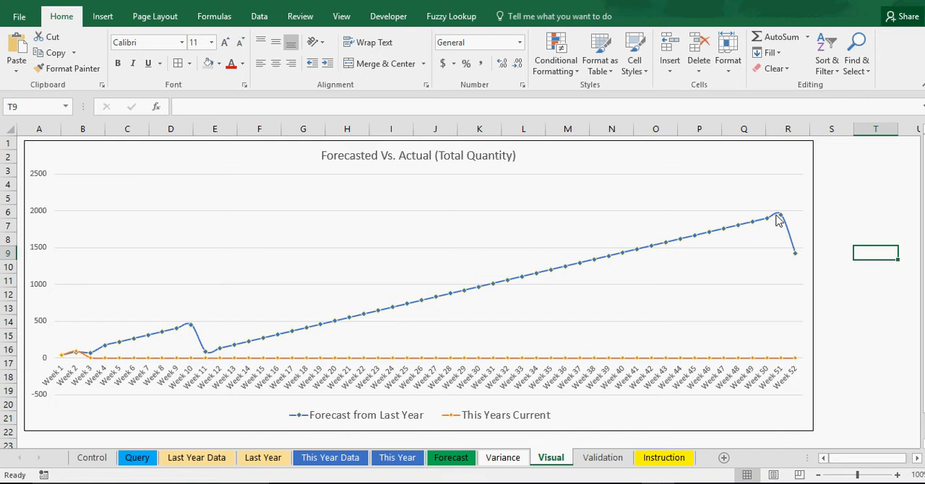
pyautogui.moveTo(777, 221)
pyautogui.click(264, 459)
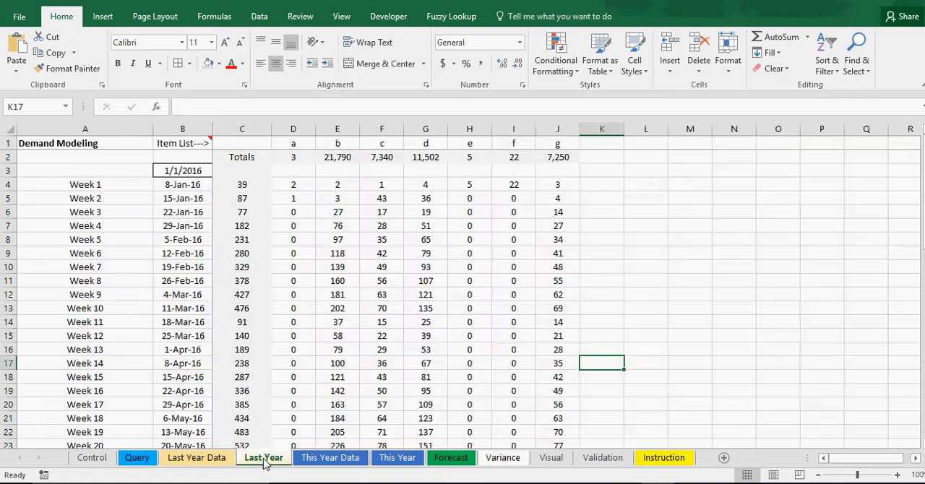
# Clear the quantities from 1/8/2016 through 12/27/2016 on the Last Year Data sheet, keeping only the first week's figures
pyautogui.click(203, 460)
pyautogui.scroll(20, 221, 298)
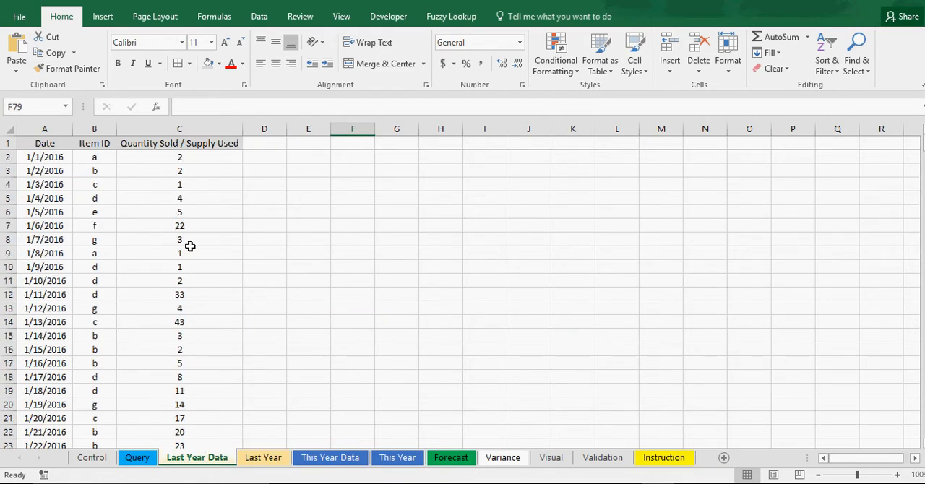
pyautogui.moveTo(189, 252); pyautogui.dragTo(249, 432)
pyautogui.rightClick(175, 292)
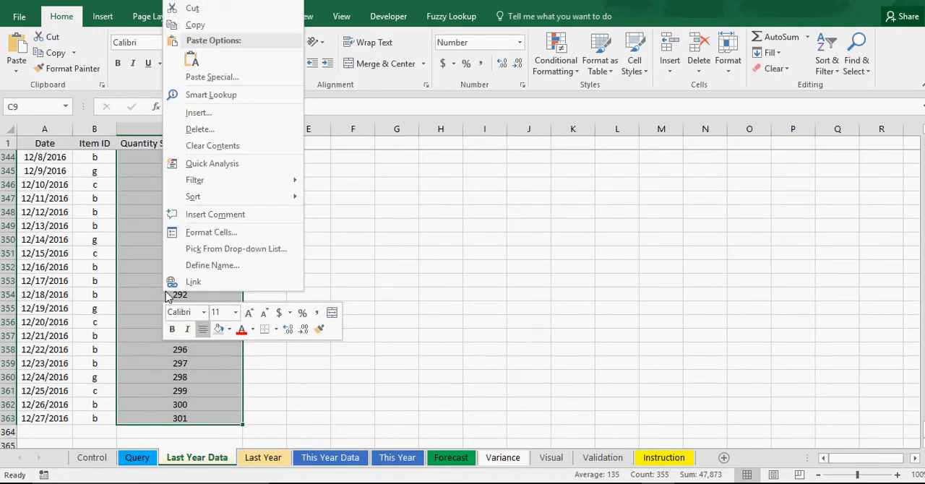
pyautogui.click(217, 144)
pyautogui.click(349, 254)
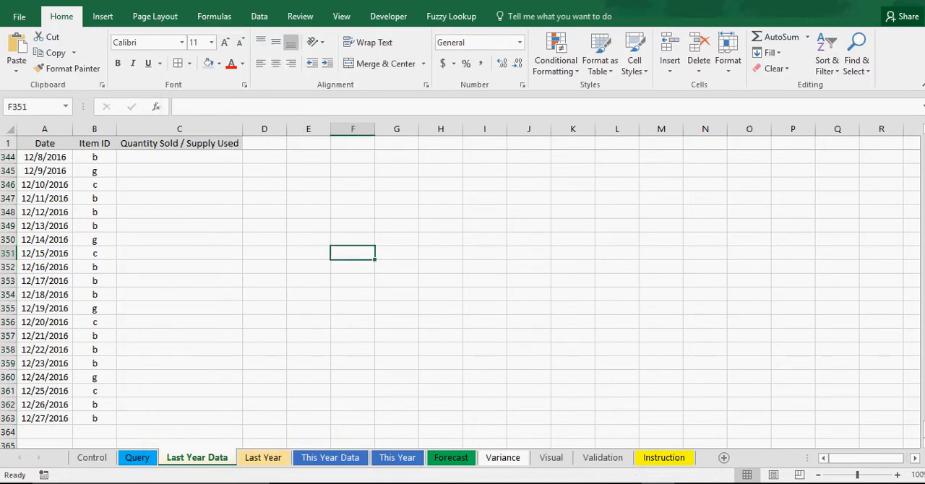
pyautogui.moveTo(924, 428); pyautogui.dragTo(924, 138)
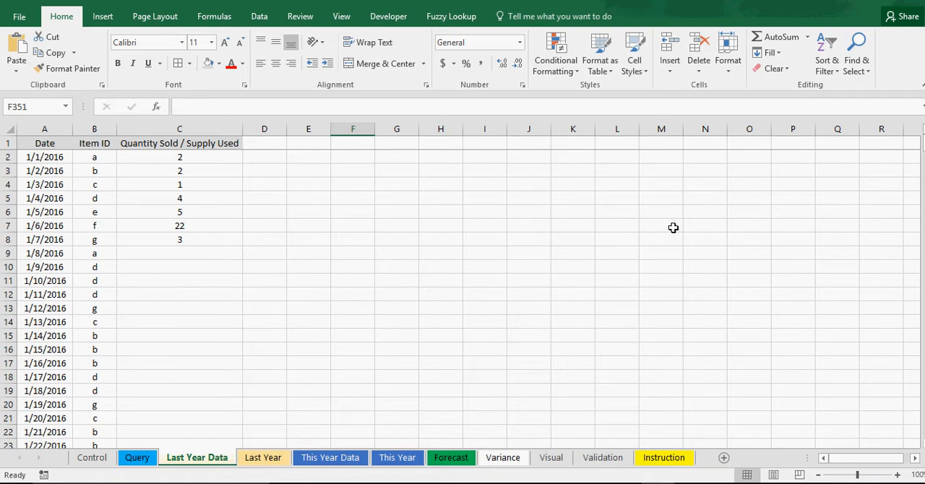
pyautogui.click(671, 227)
# Inspect the Forecast from Last Year and This Years Current lines for the first weeks in the Visual sheet's chart
pyautogui.click(599, 461)
pyautogui.click(561, 463)
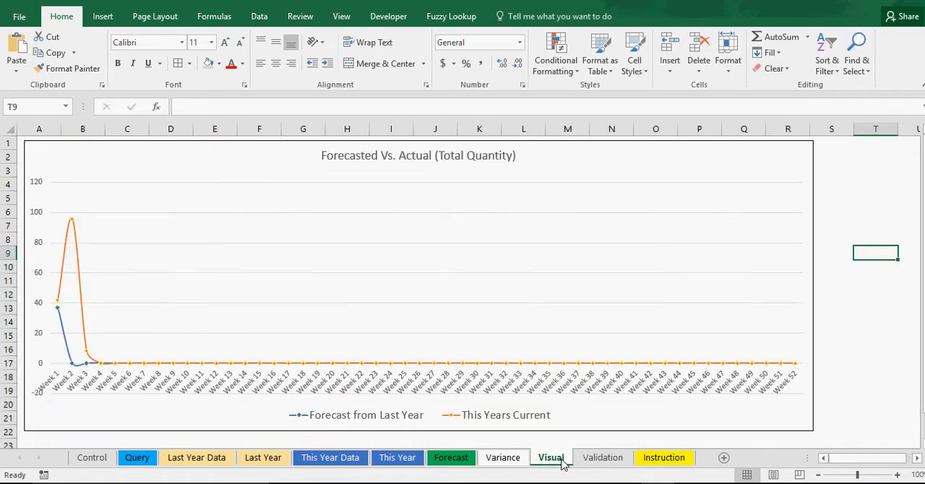
pyautogui.moveTo(72, 216)
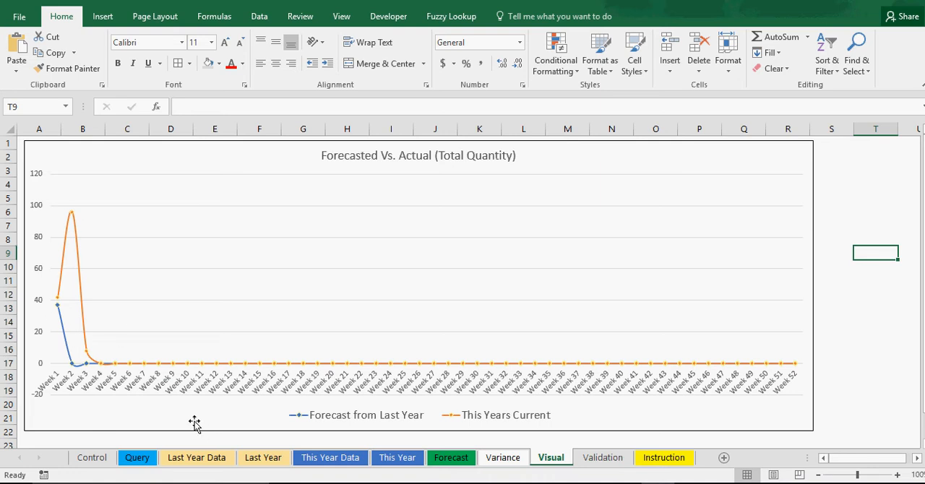
pyautogui.moveTo(194, 369)
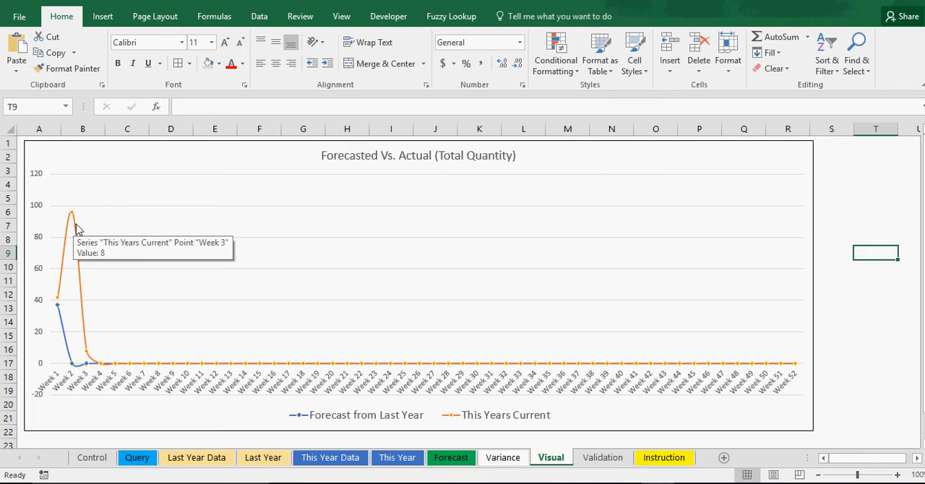
pyautogui.moveTo(61, 330)
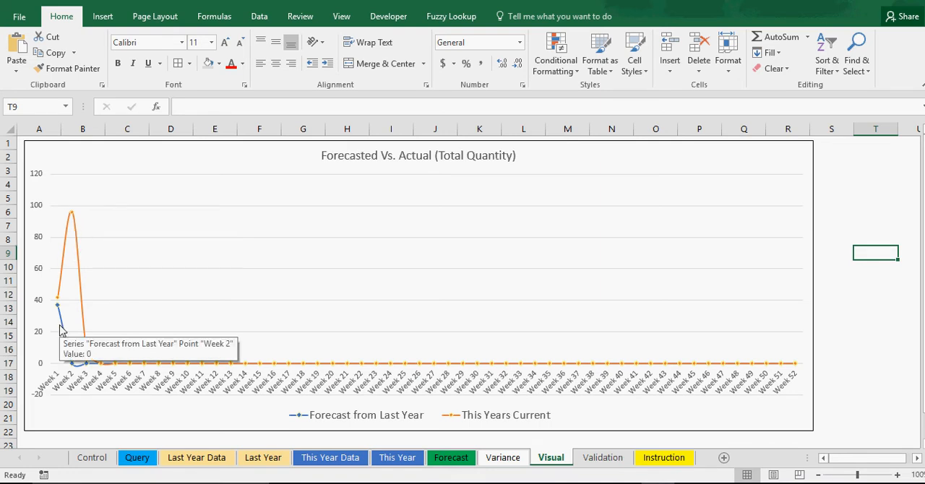
# Review the Forecast sheet, the remaining Last Year Data entries, the Week 1 total on Last Year and the This Year Data entries
pyautogui.click(451, 459)
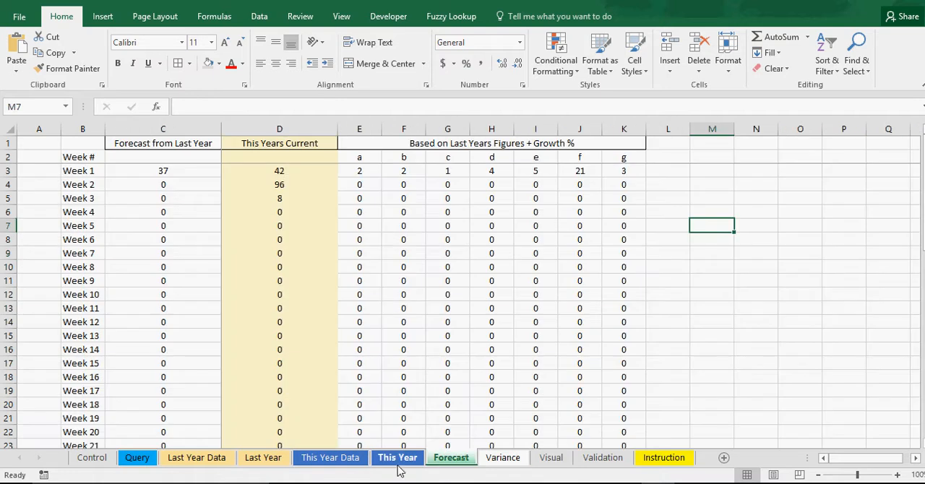
pyautogui.click(205, 460)
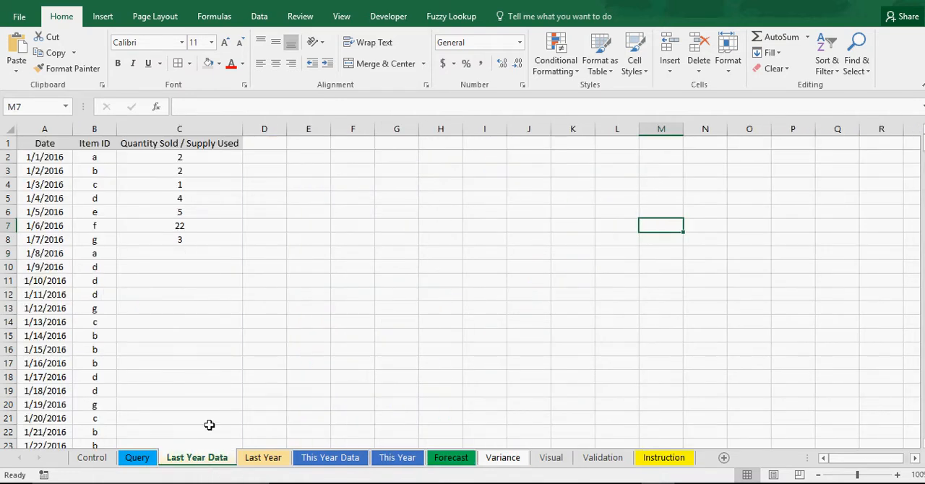
pyautogui.click(255, 460)
pyautogui.click(247, 186)
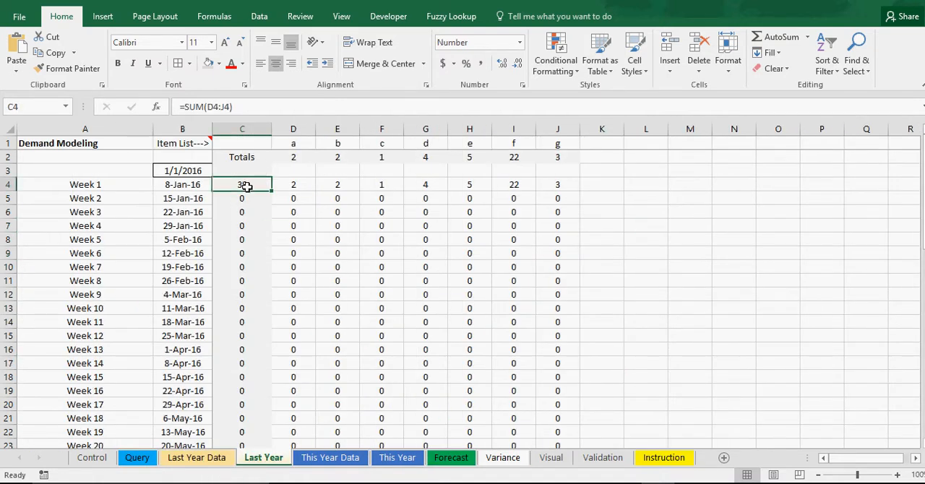
pyautogui.click(309, 224)
pyautogui.click(438, 239)
pyautogui.click(325, 458)
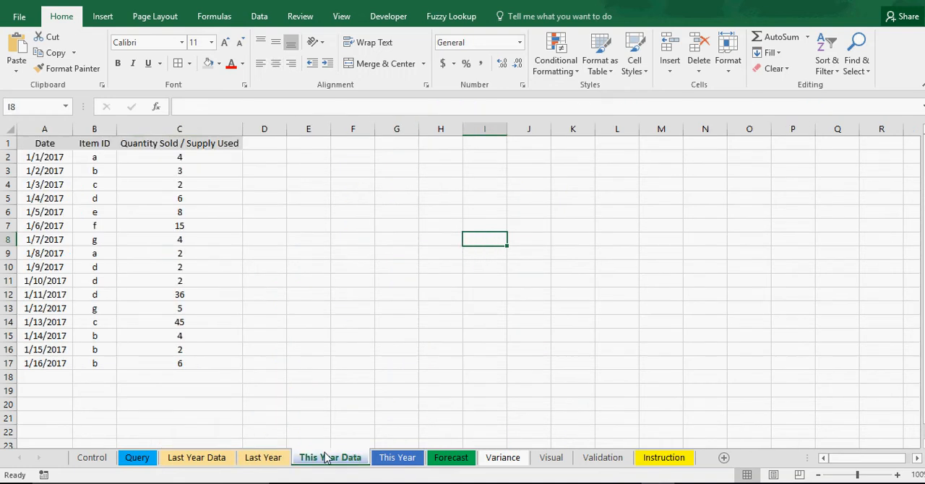
# Inspect the daily quantities on the This Year Data sheet and the weekly totals and item formulas on the This Year sheet
pyautogui.click(216, 257)
pyautogui.click(184, 211)
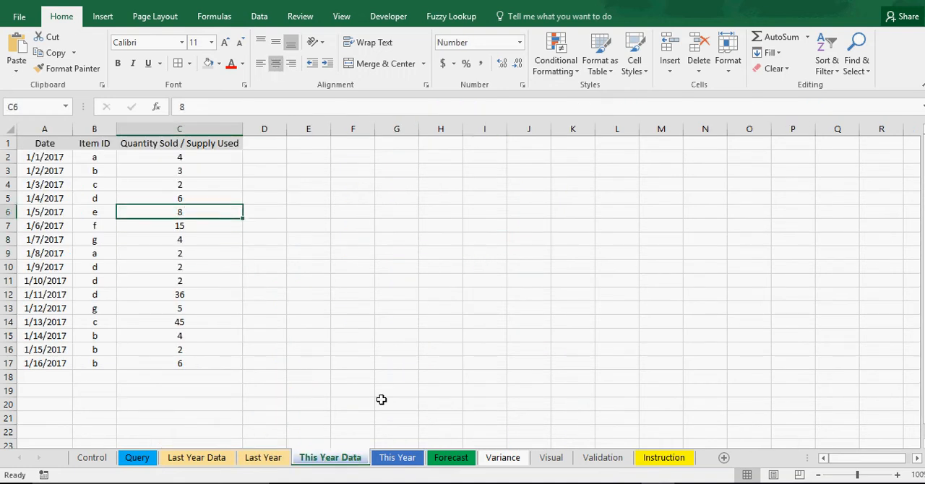
pyautogui.click(414, 463)
pyautogui.click(242, 265)
pyautogui.click(297, 267)
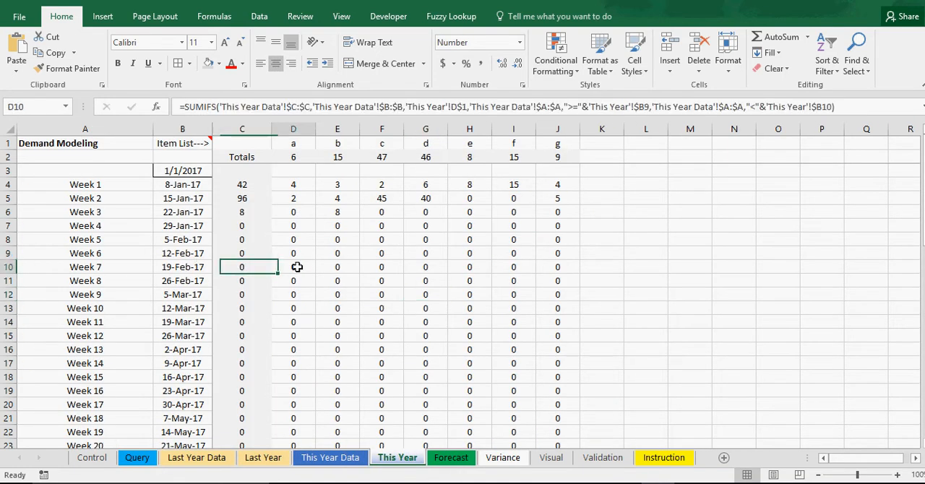
pyautogui.click(378, 267)
pyautogui.click(571, 282)
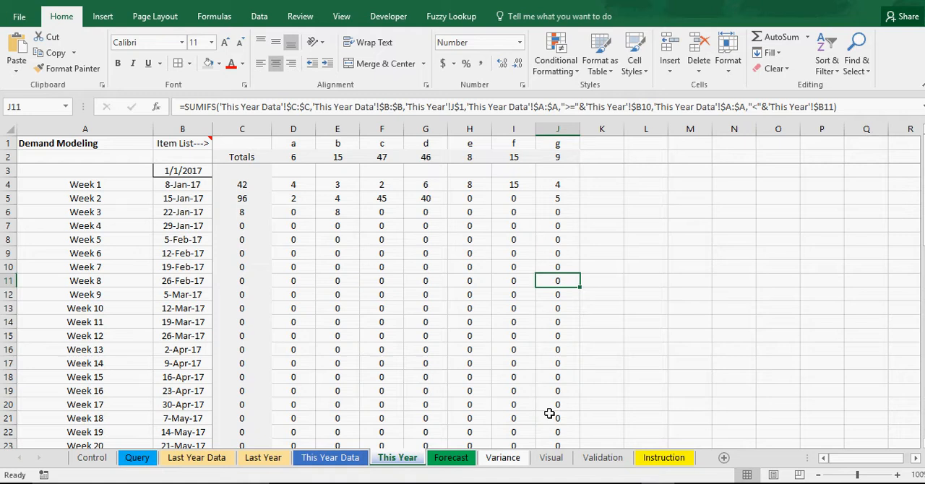
# Review the weekly totals and item forecast formulas on the Forecast sheet together with the Variance sheet's percentages
pyautogui.click(506, 463)
pyautogui.click(462, 460)
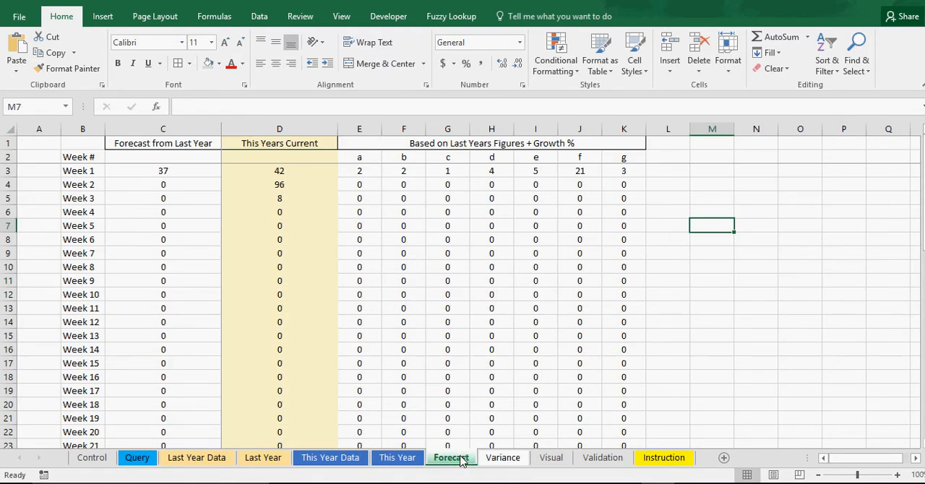
pyautogui.click(261, 264)
pyautogui.click(180, 263)
pyautogui.click(409, 254)
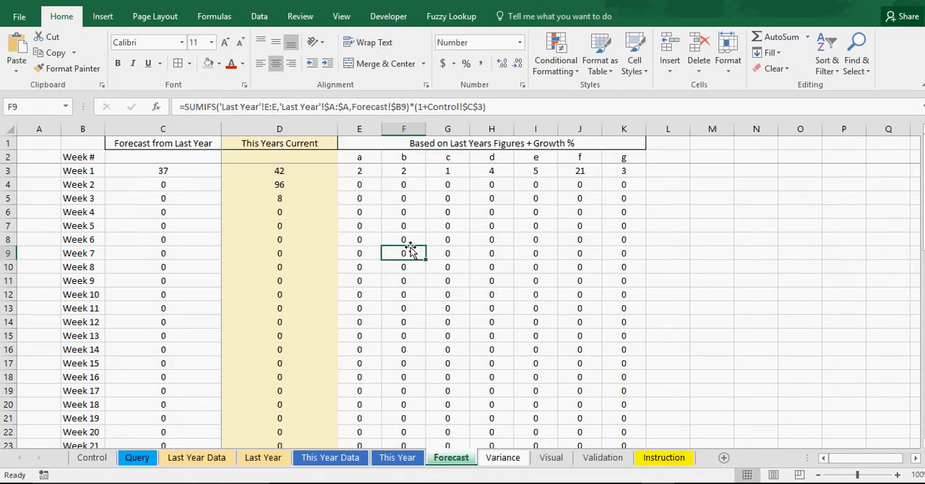
pyautogui.click(550, 269)
pyautogui.click(517, 461)
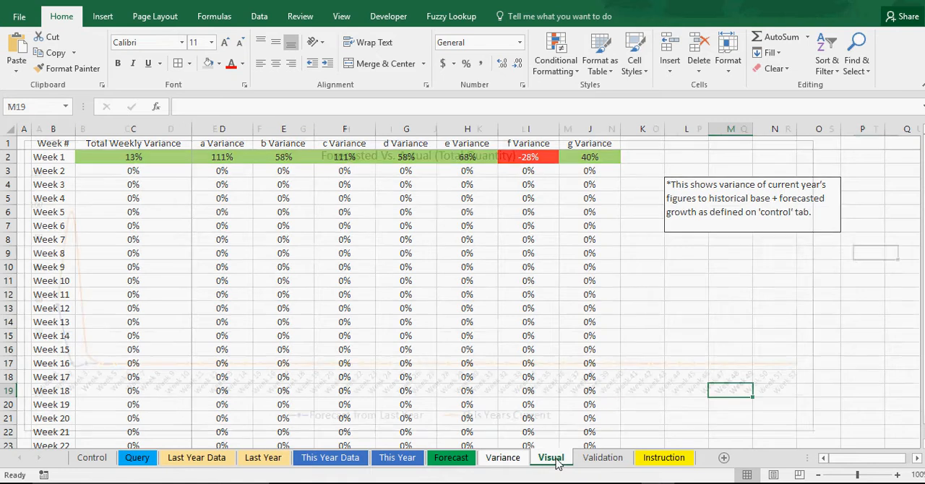
# Open the formatting options of the Visual chart's vertical axis and expand the Tick Marks, Labels and Number settings
pyautogui.click(556, 461)
pyautogui.rightClick(36, 212)
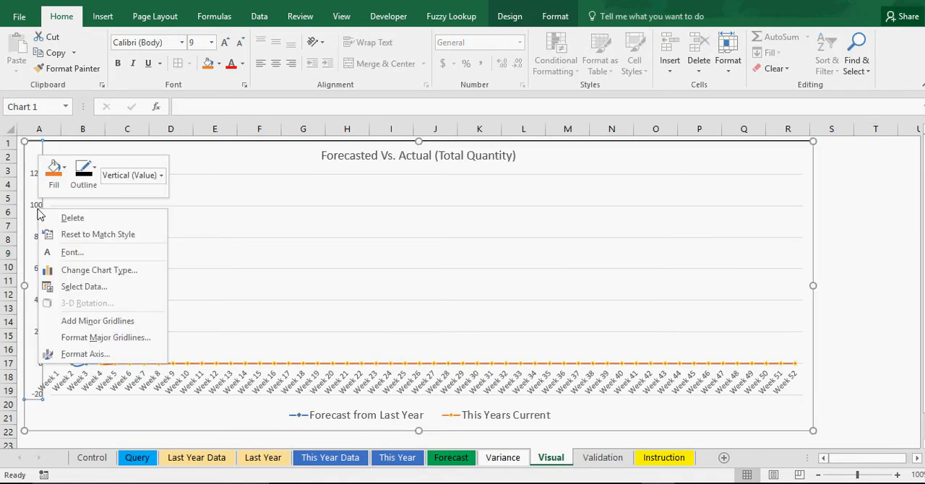
pyautogui.click(91, 357)
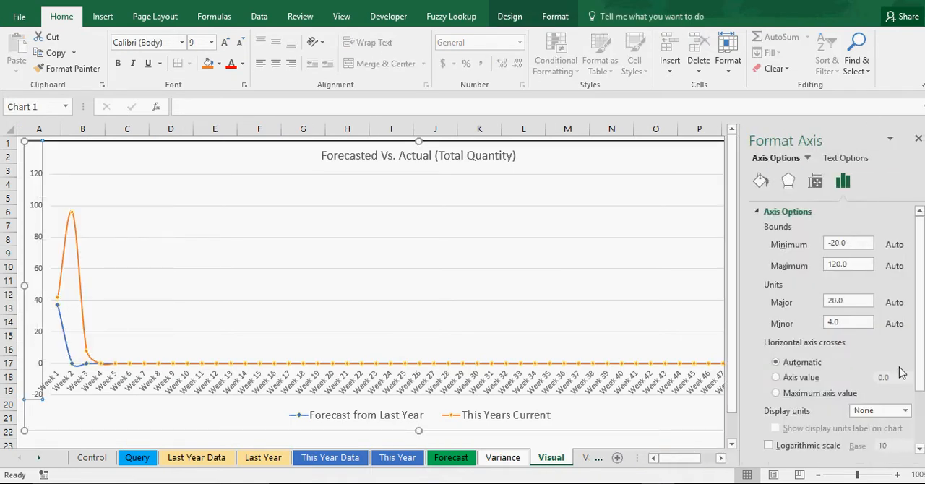
pyautogui.scroll(-2, 903, 369)
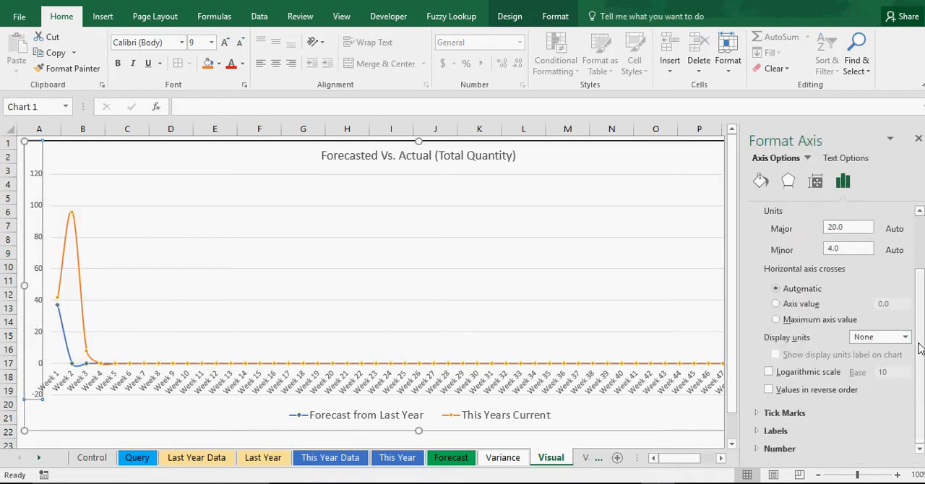
pyautogui.click(906, 338)
pyautogui.click(906, 338)
pyautogui.click(785, 413)
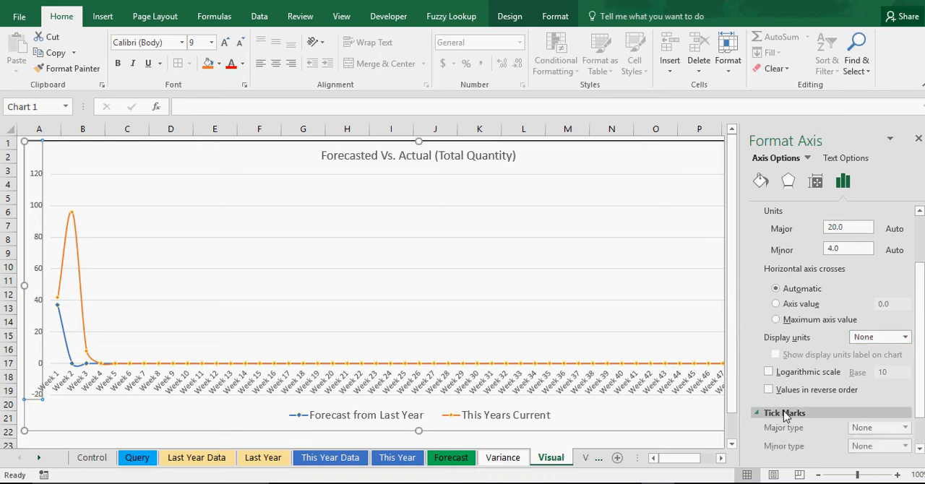
pyautogui.click(787, 433)
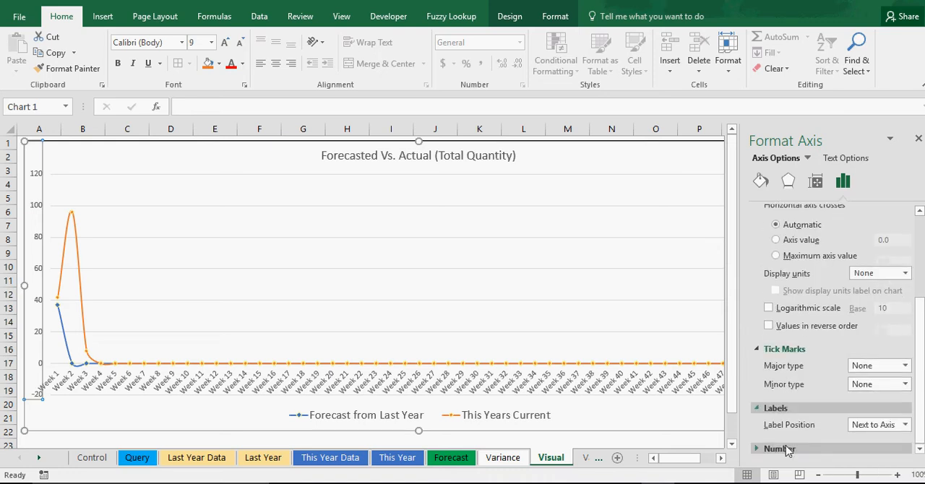
pyautogui.click(785, 447)
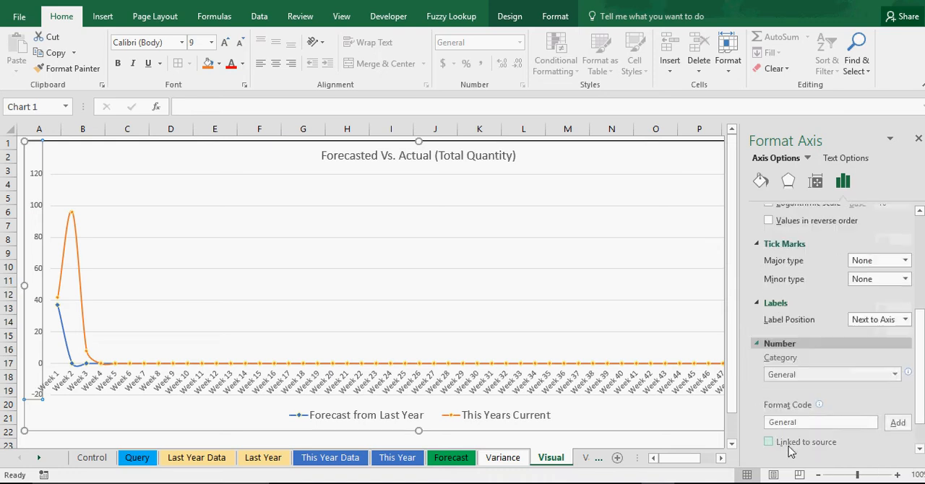
# Format the vertical axis labels as Number with 0 decimal places and close the axis formatting
pyautogui.click(863, 425)
pyautogui.click(893, 430)
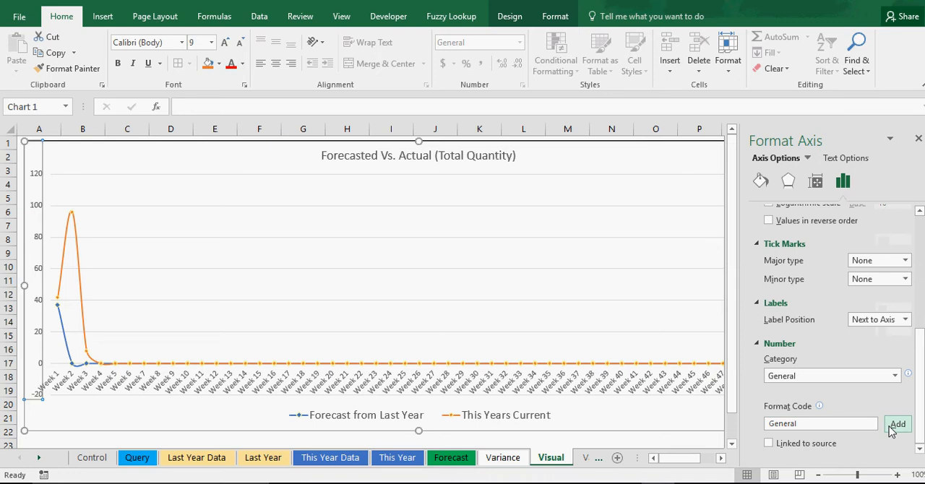
pyautogui.click(895, 376)
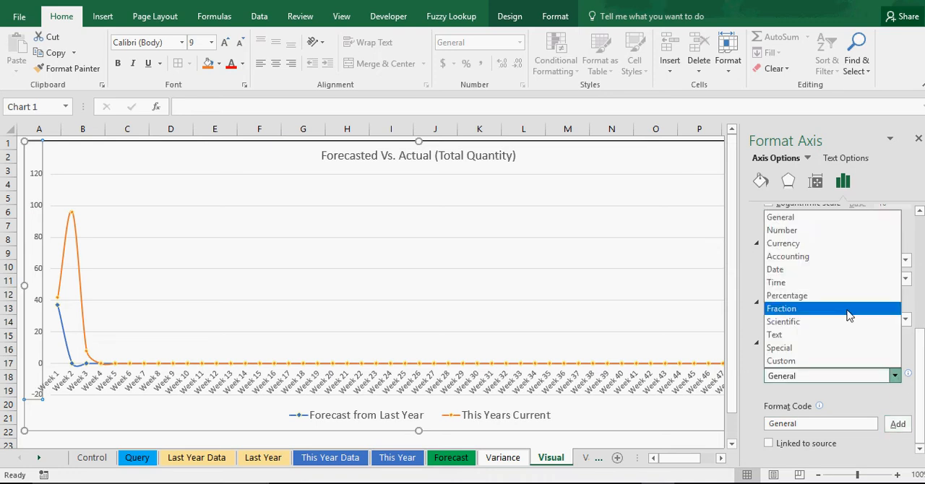
pyautogui.click(813, 231)
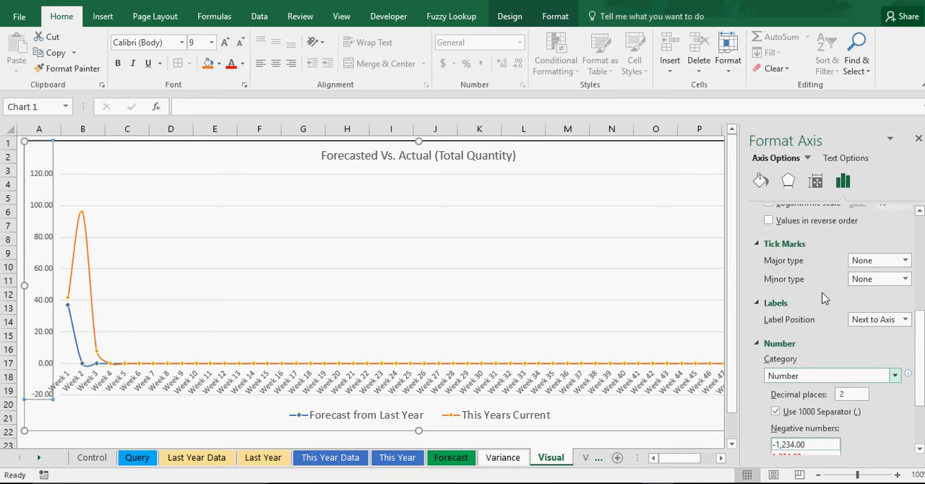
pyautogui.moveTo(855, 396); pyautogui.dragTo(822, 399)
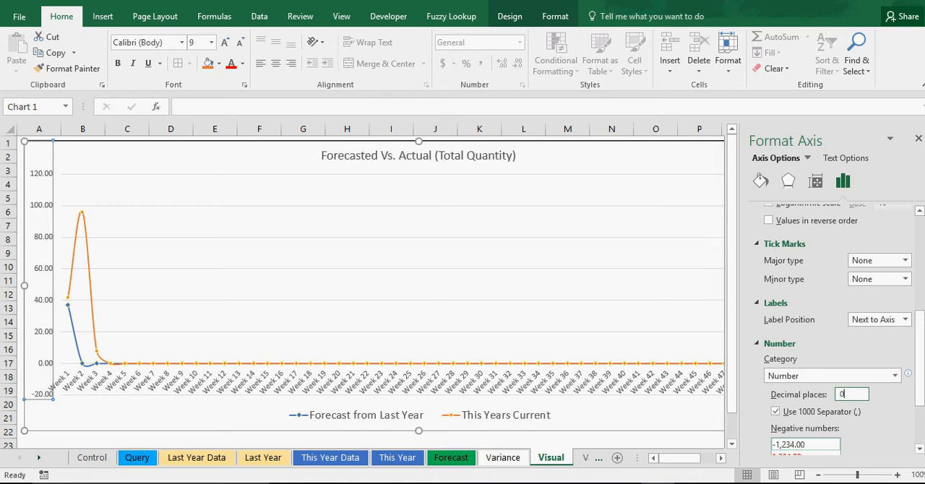
pyautogui.write('0')
pyautogui.press('Return')
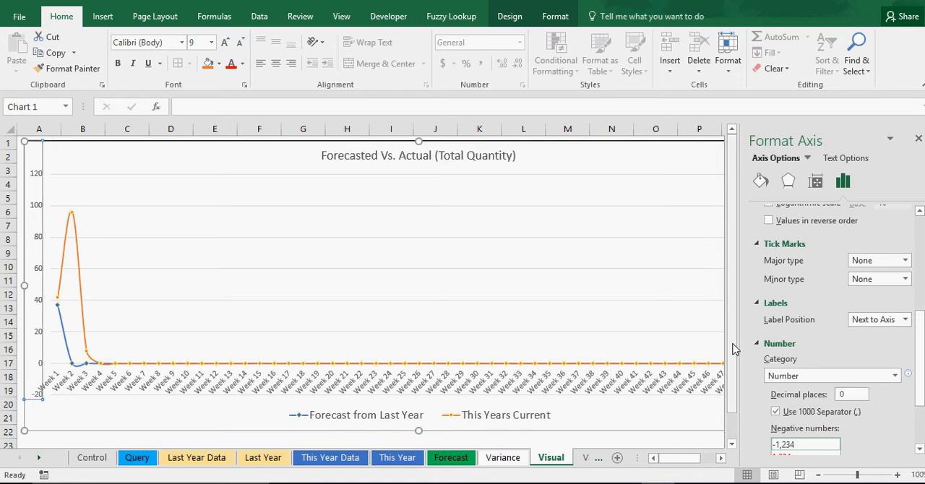
pyautogui.click(918, 137)
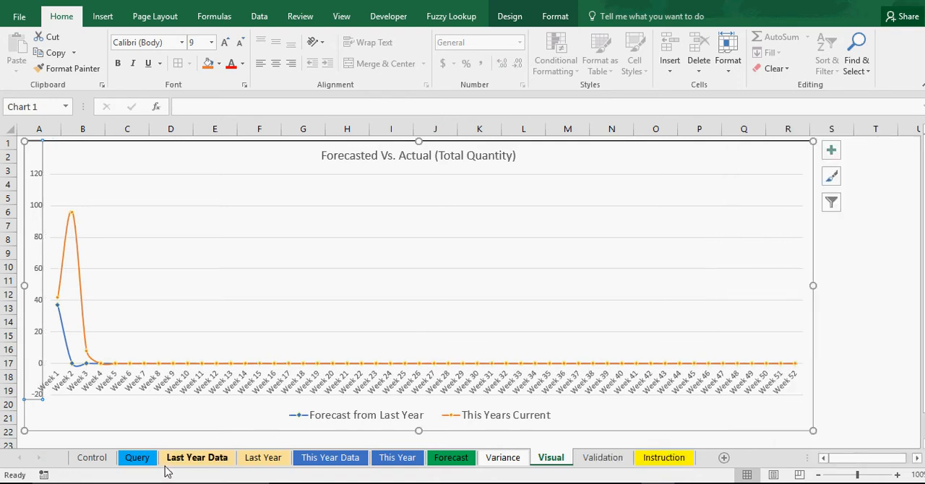
# Enter a quantity of 1000 for both 1/8/2016 and 1/9/2016 on the Last Year Data sheet and check the Visual chart
pyautogui.click(141, 461)
pyautogui.click(192, 461)
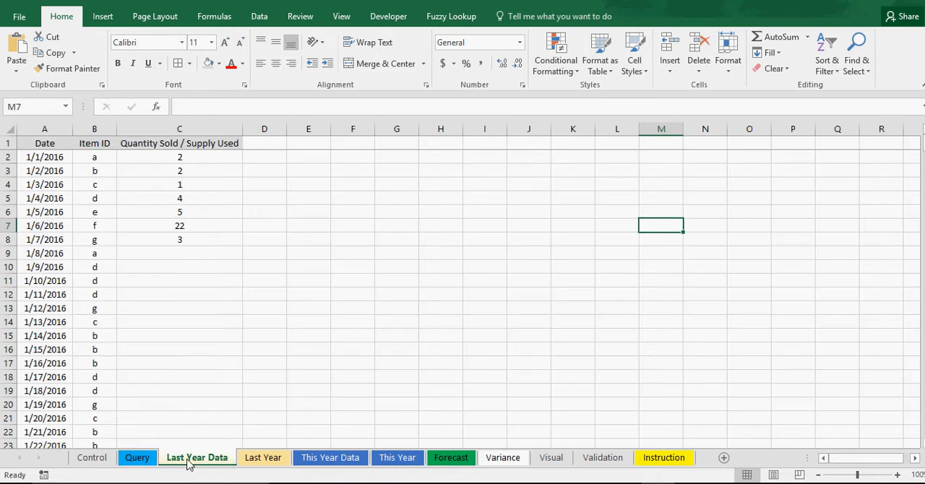
pyautogui.click(202, 254)
pyautogui.write('1000')
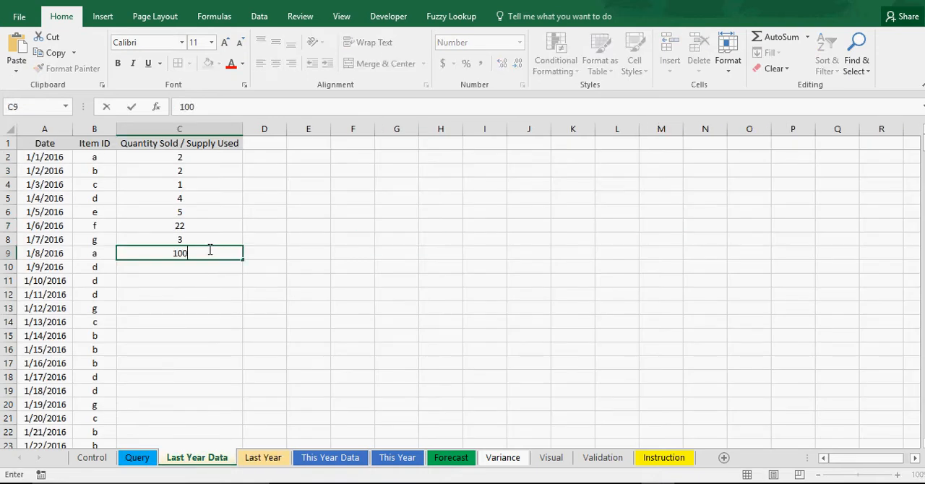
pyautogui.press('Return')
pyautogui.write('1000')
pyautogui.press('Return')
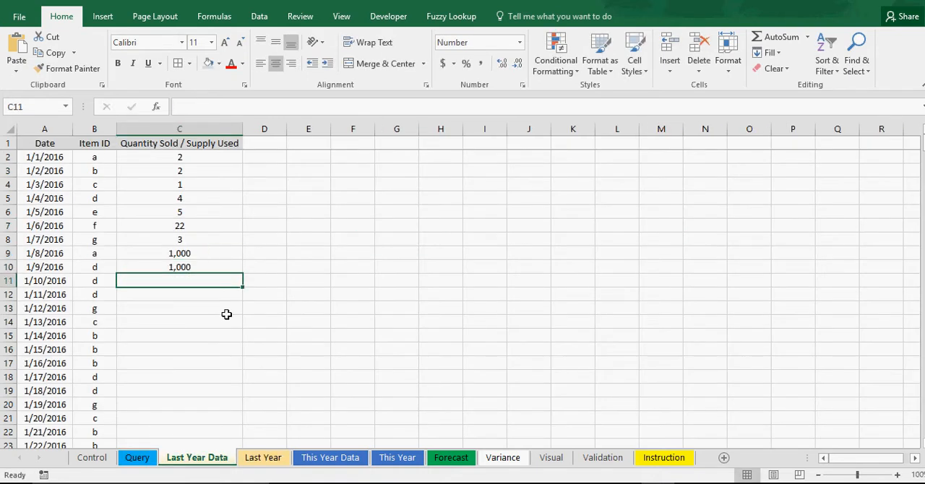
pyautogui.click(550, 458)
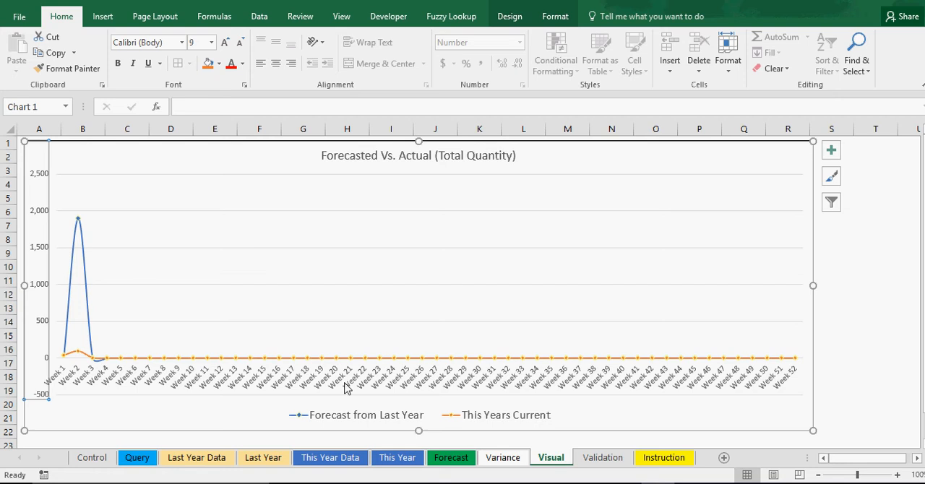
pyautogui.click(847, 280)
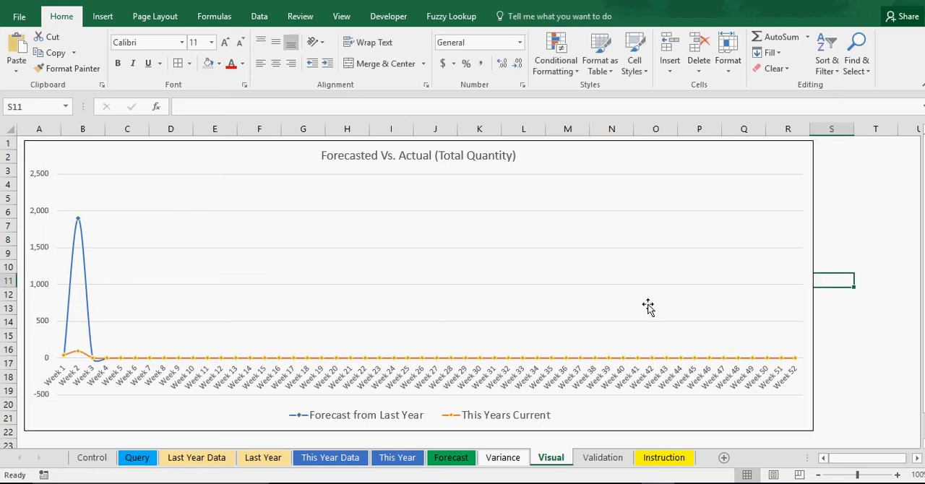
# Apply the chart style with a light hatched plot area and no line markers to the Forecasted Vs. Actual chart
pyautogui.click(299, 159)
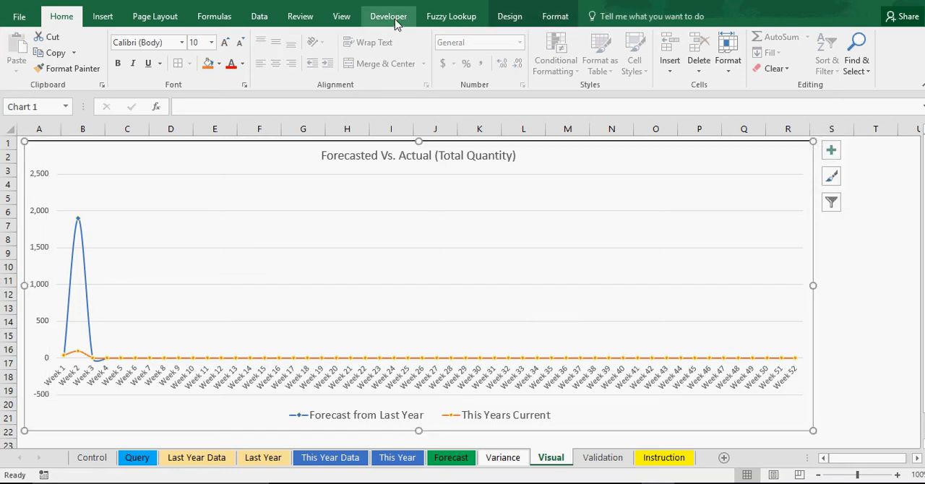
pyautogui.click(508, 18)
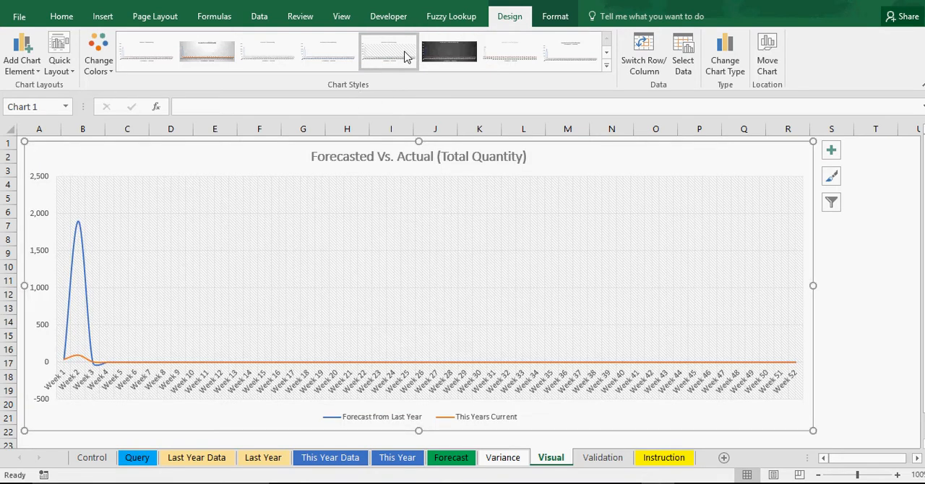
pyautogui.click(405, 57)
pyautogui.click(860, 291)
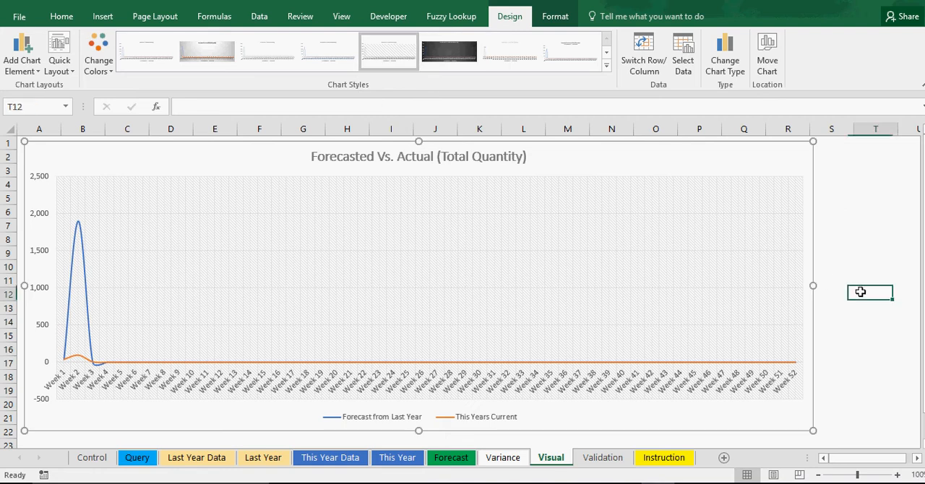
# Fill the area of the Forecasted Vs. Actual chart with a light blue theme color
pyautogui.click(606, 155)
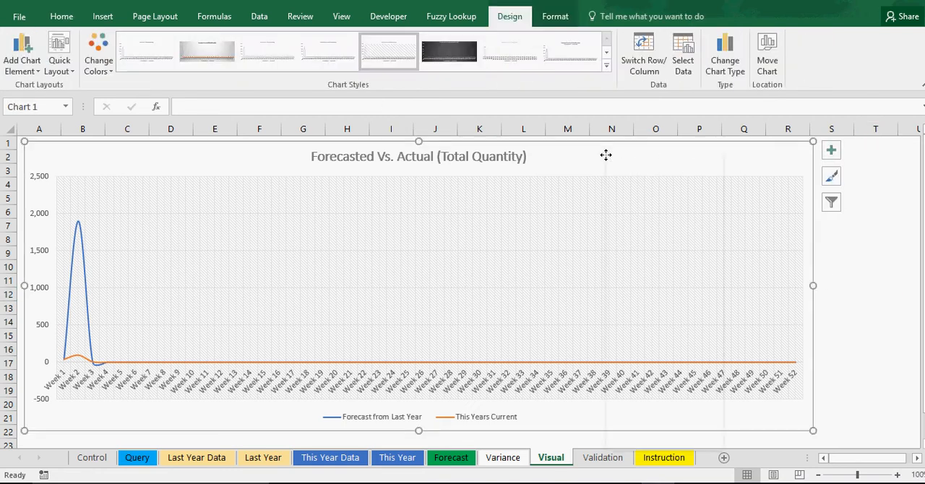
pyautogui.rightClick(606, 155)
pyautogui.click(622, 121)
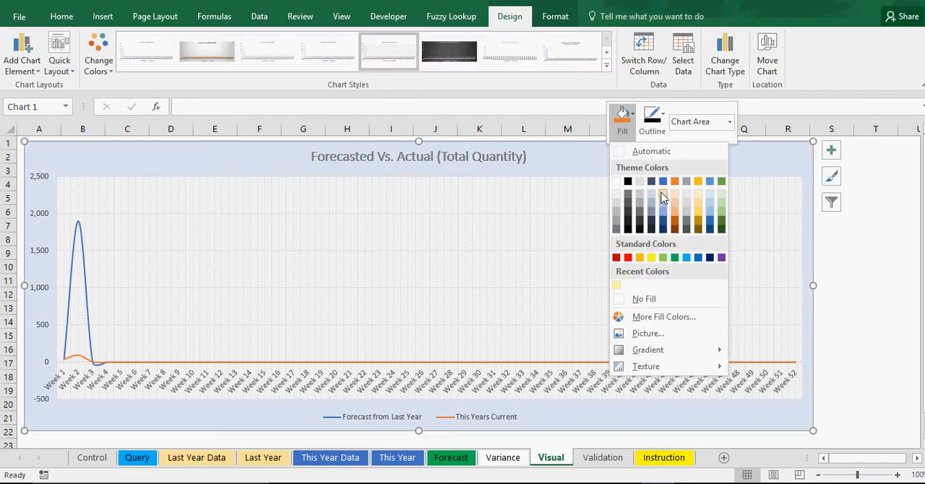
pyautogui.click(664, 199)
pyautogui.click(850, 264)
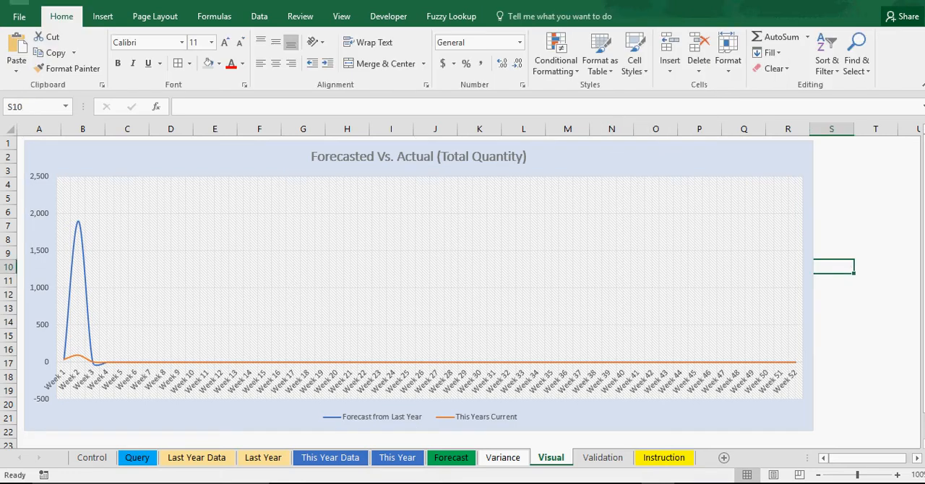
# Look back through the Variance, Forecast, This Year and This Year Data sheets
pyautogui.click(503, 457)
pyautogui.click(450, 459)
pyautogui.click(398, 459)
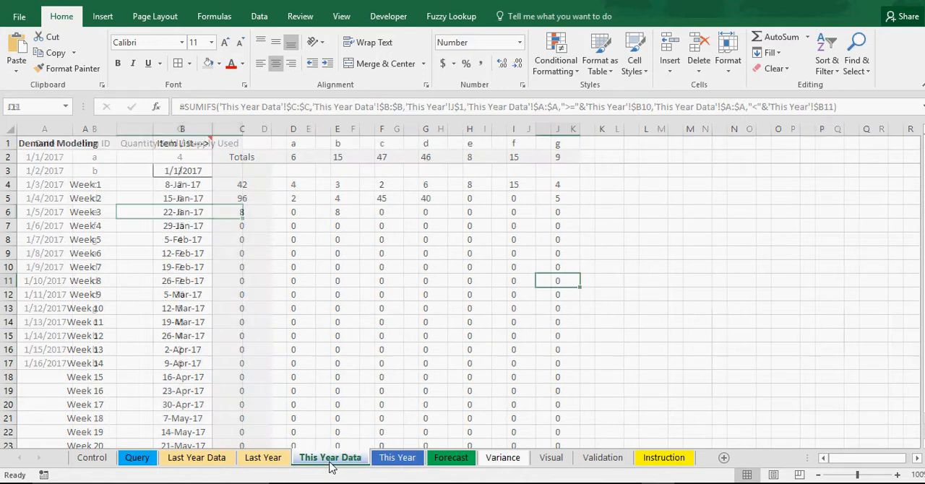
pyautogui.click(330, 458)
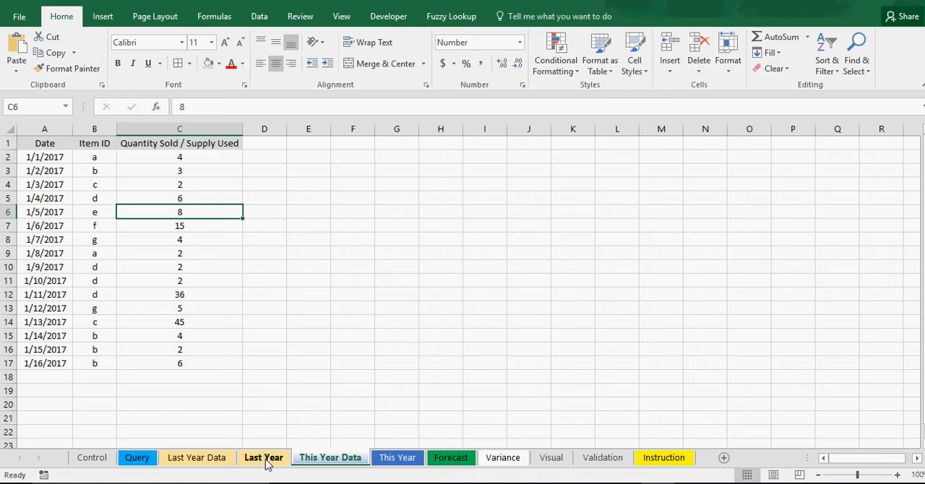
# Set the week to Week 4 on the Query sheet
pyautogui.click(137, 460)
pyautogui.click(295, 338)
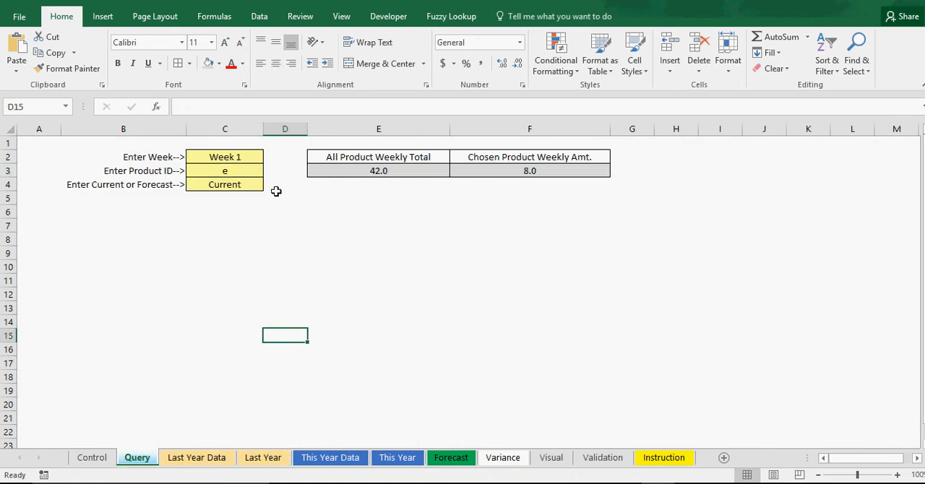
pyautogui.click(234, 156)
pyautogui.click(269, 157)
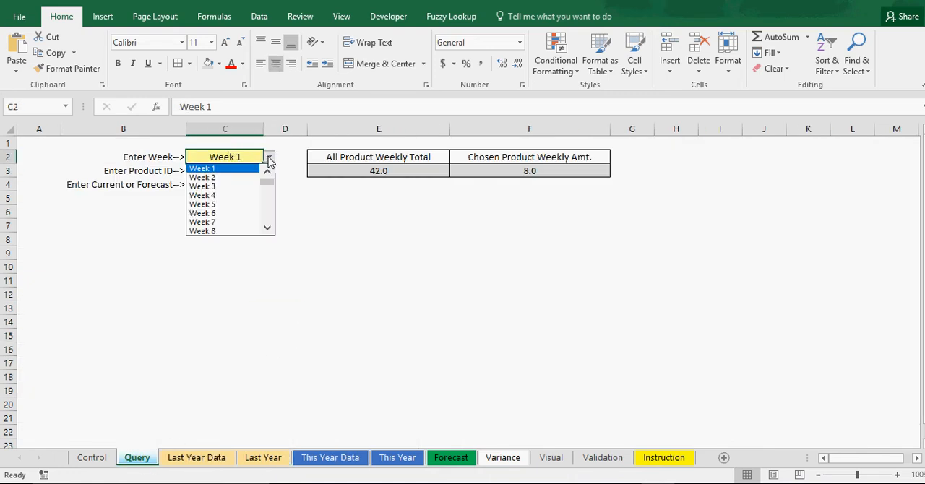
pyautogui.moveTo(269, 179); pyautogui.dragTo(236, 197)
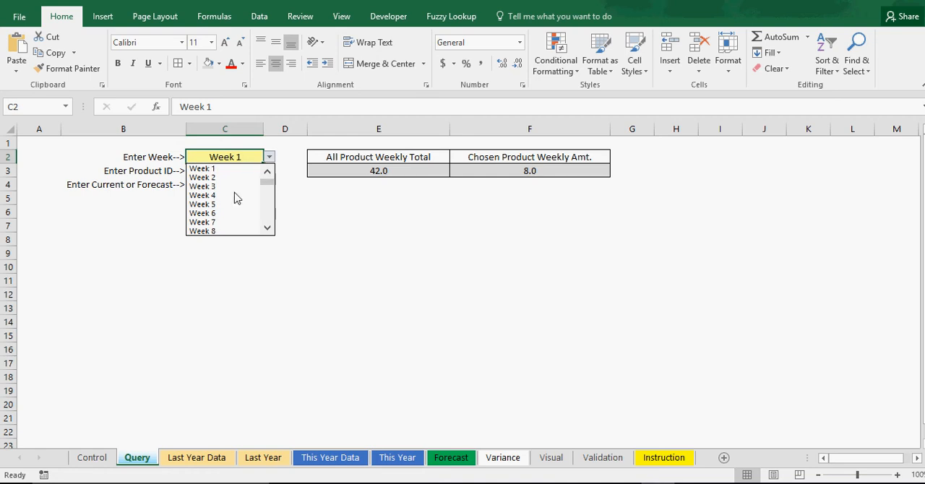
pyautogui.click(230, 196)
# Set the query's product ID to b and its data type to Forecast
pyautogui.click(229, 172)
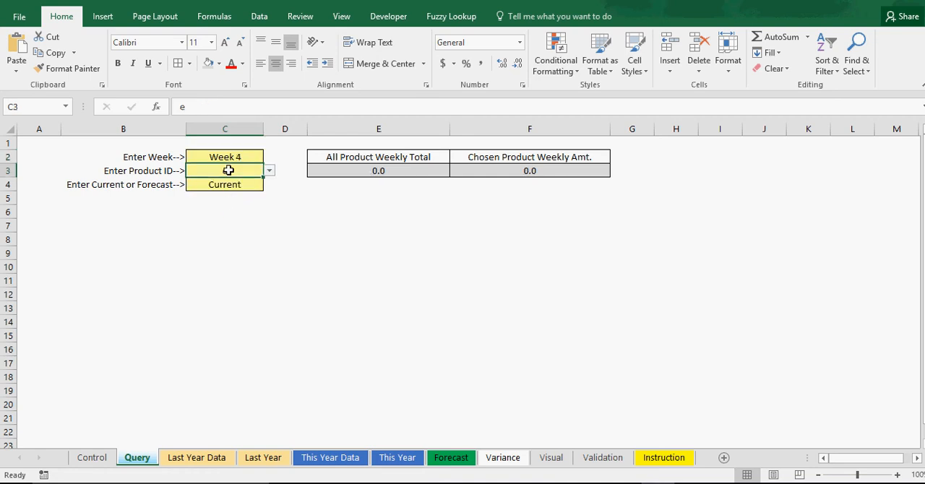
pyautogui.click(269, 171)
pyautogui.click(230, 196)
pyautogui.click(222, 186)
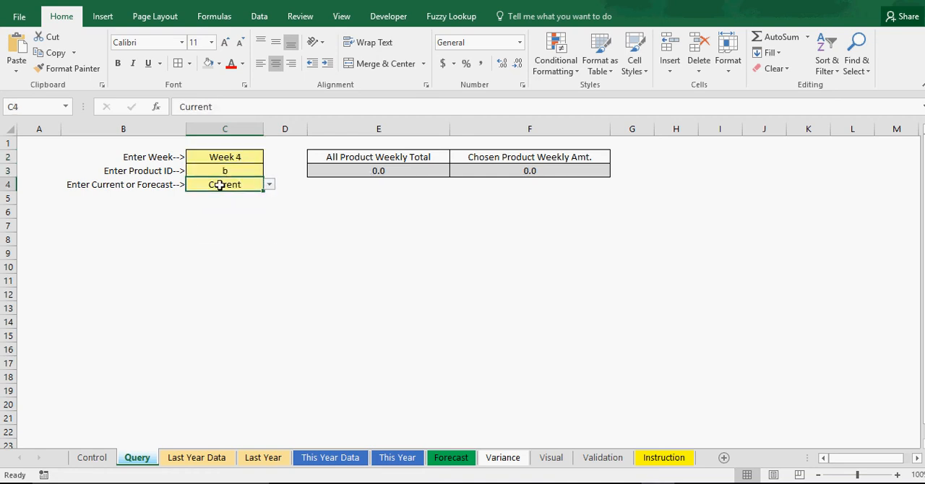
pyautogui.click(269, 186)
pyautogui.click(247, 194)
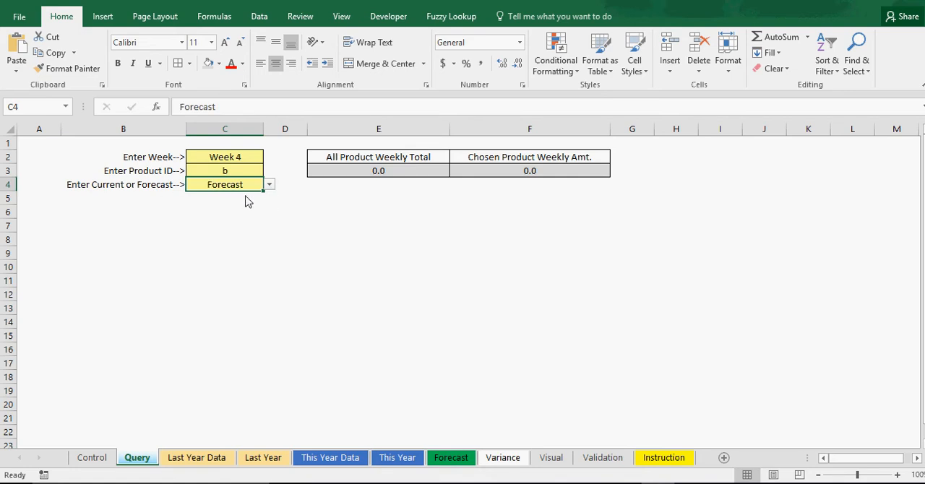
# Examine the formulas for the all-product weekly total and the chosen product's weekly amount against the query inputs
pyautogui.click(398, 171)
pyautogui.click(493, 168)
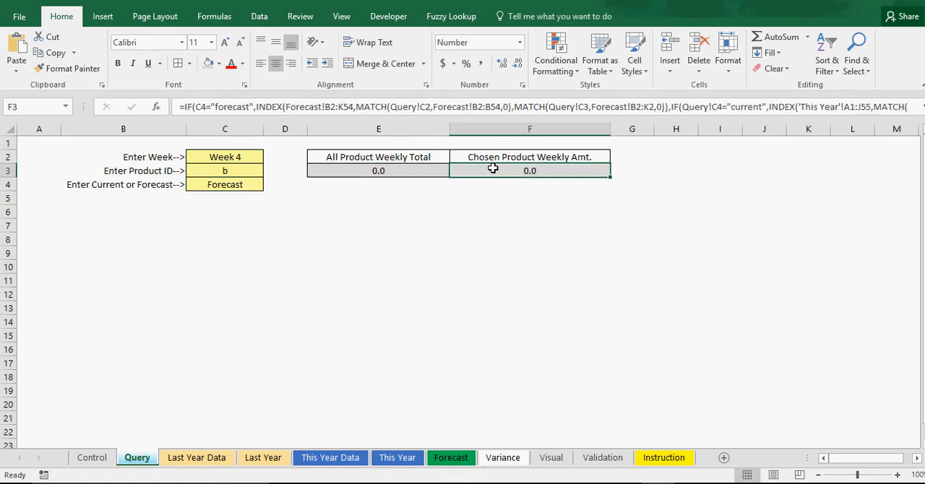
pyautogui.click(230, 159)
pyautogui.click(227, 171)
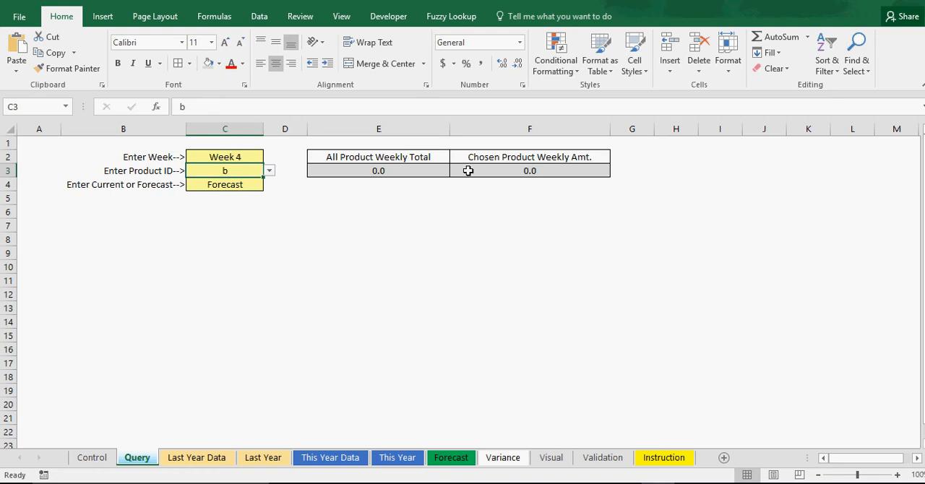
pyautogui.click(551, 170)
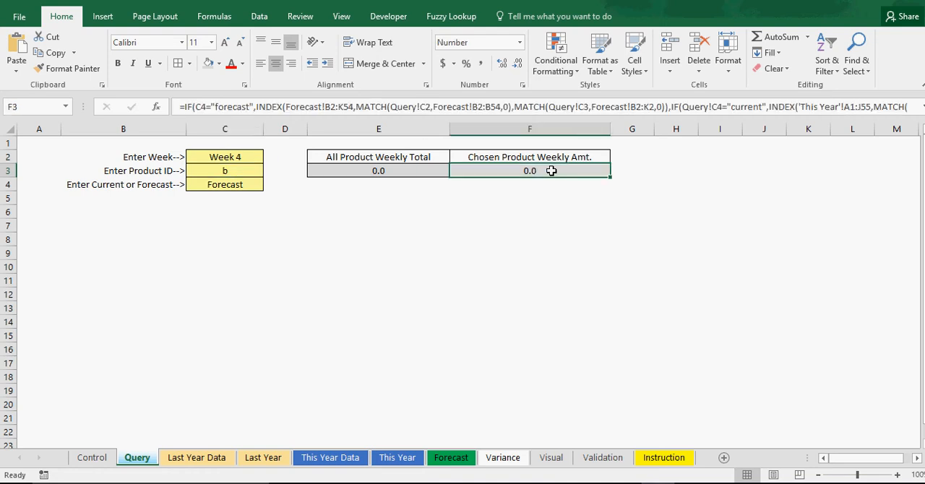
pyautogui.click(383, 171)
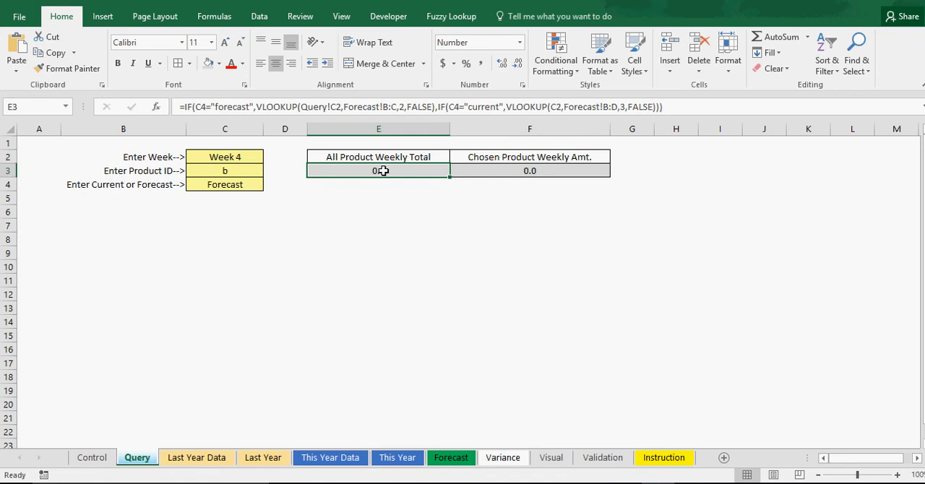
pyautogui.click(387, 262)
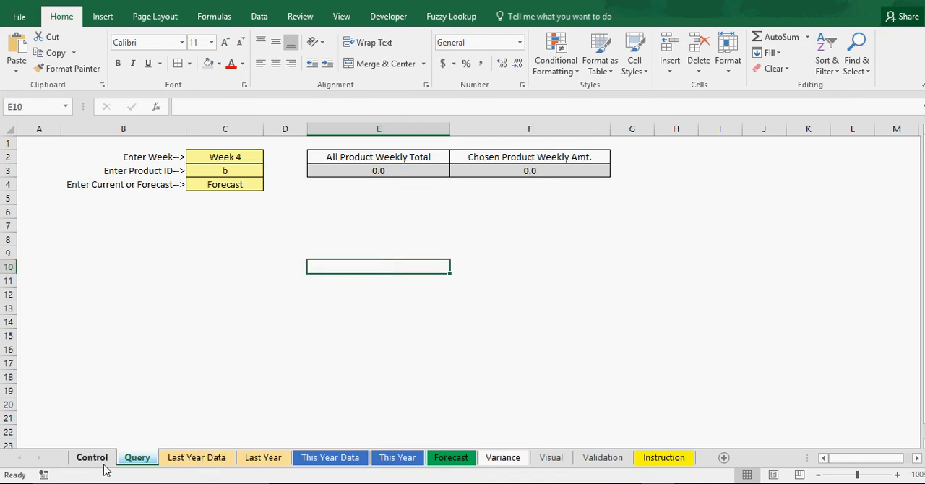
# Enter quantities 1 and 2 for 1/10/2016 and 1/11/2016 on the Last Year Data sheet and fill the series down the column
pyautogui.click(280, 465)
pyautogui.click(219, 466)
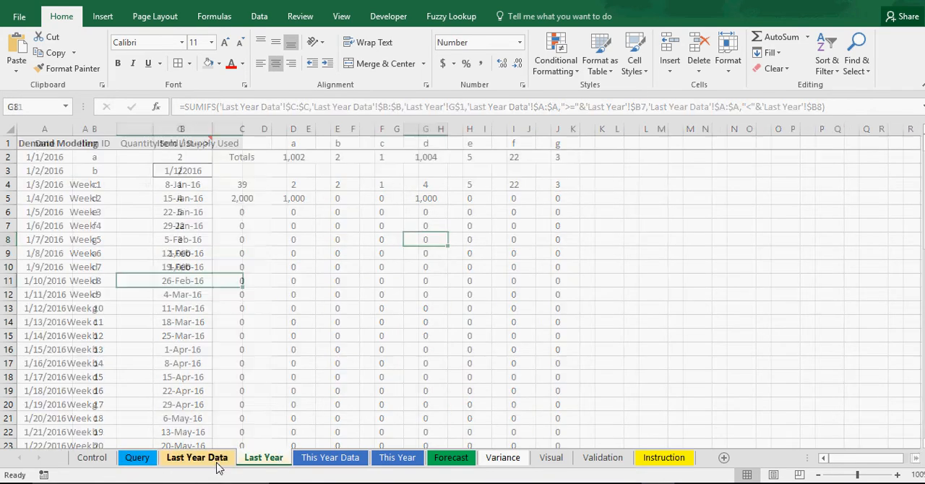
pyautogui.write('1')
pyautogui.press('Return')
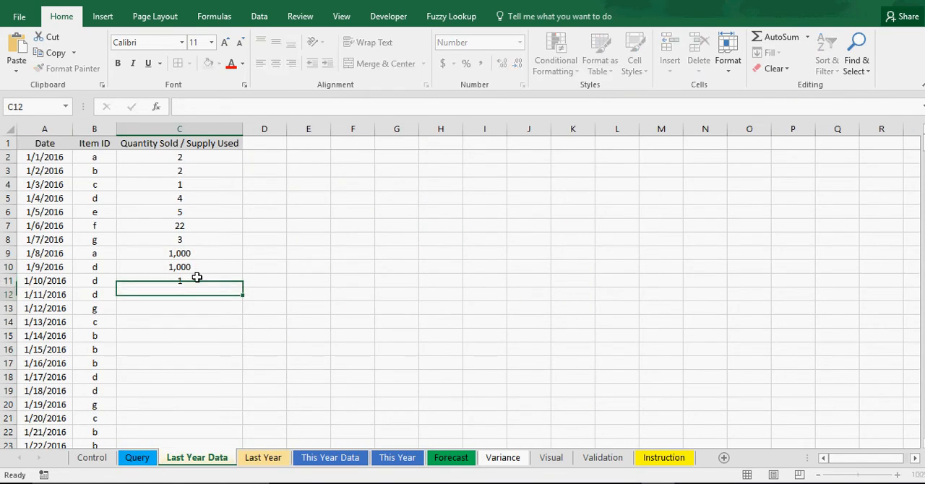
pyautogui.write('2')
pyautogui.press('Return')
pyautogui.moveTo(204, 281); pyautogui.dragTo(240, 442)
pyautogui.click(344, 319)
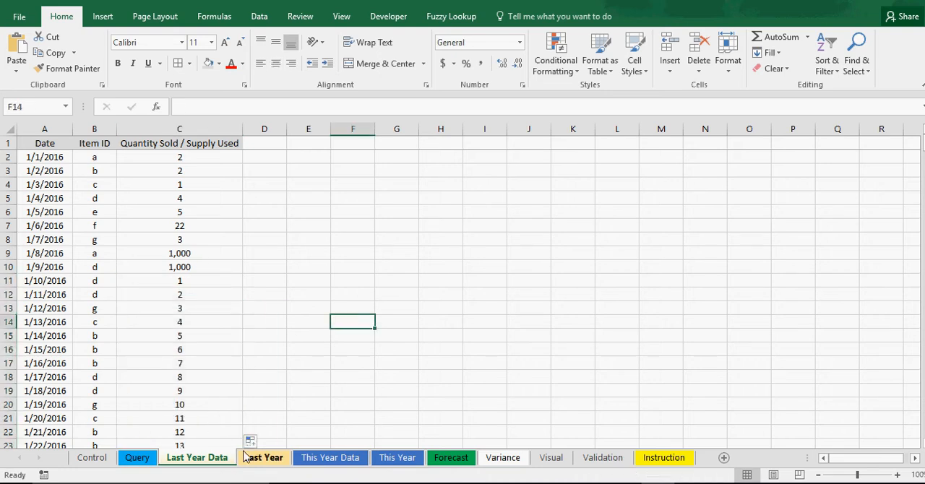
# Query the Week 4 forecast for product a on the Query sheet and check its chosen product amount
pyautogui.click(139, 461)
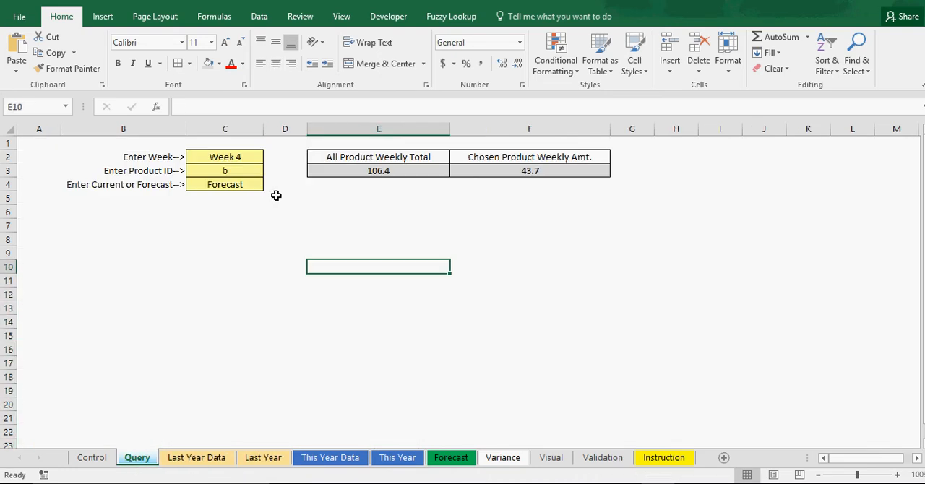
pyautogui.click(361, 200)
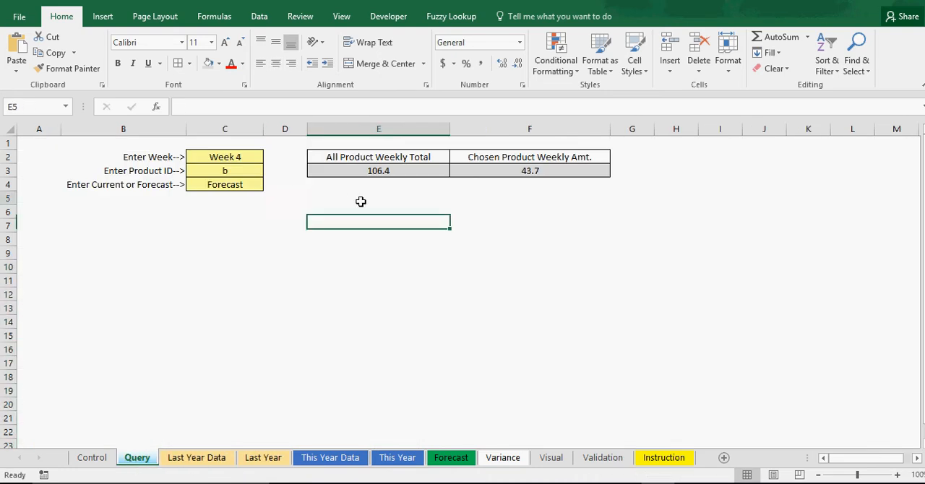
pyautogui.click(236, 183)
pyautogui.click(236, 171)
pyautogui.click(269, 171)
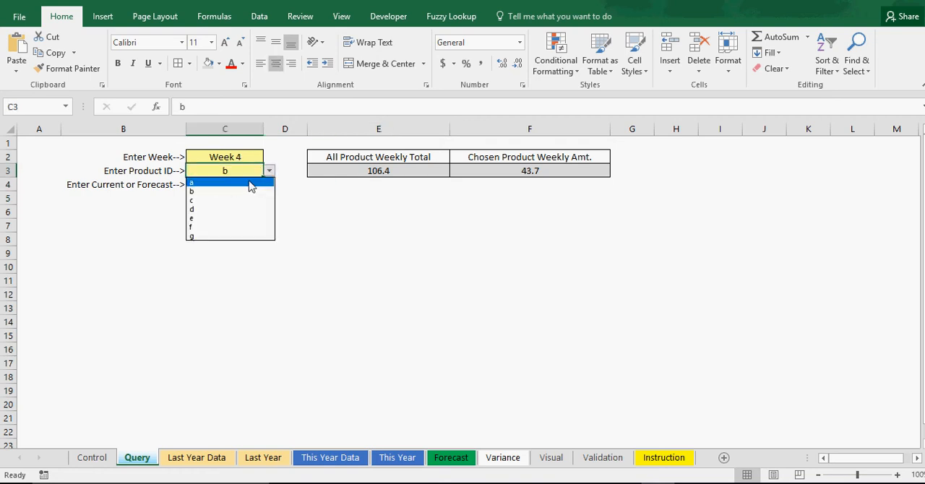
pyautogui.click(249, 184)
pyautogui.click(530, 173)
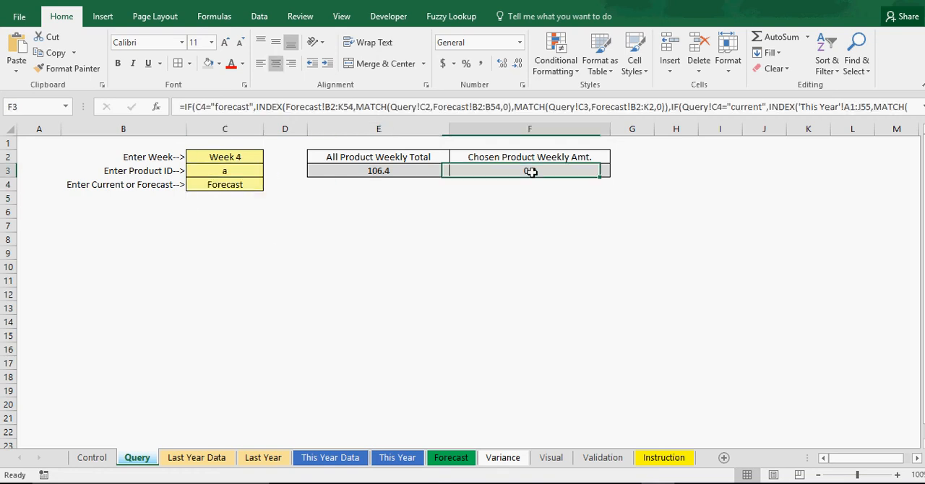
# Switch the queried product ID to b and to c to compare their Week 4 forecast amounts
pyautogui.click(238, 171)
pyautogui.click(269, 171)
pyautogui.click(247, 192)
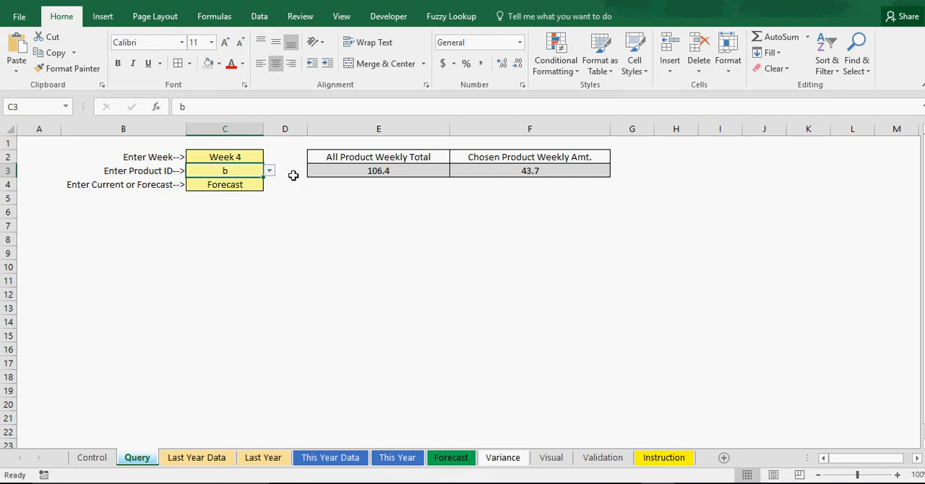
pyautogui.click(269, 170)
pyautogui.click(241, 199)
# Set the queried product ID to d and check its chosen product weekly amount
pyautogui.click(269, 170)
pyautogui.click(237, 206)
pyautogui.click(270, 173)
pyautogui.click(225, 208)
pyautogui.click(539, 171)
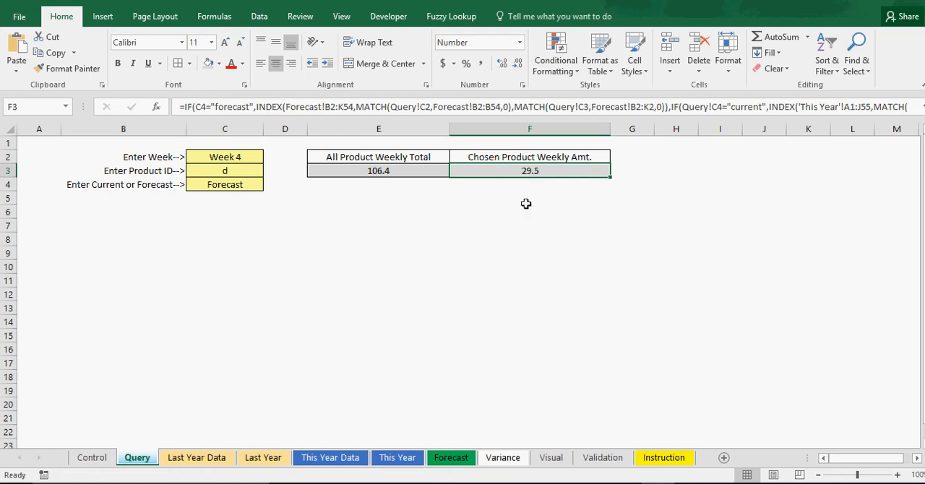
pyautogui.click(527, 203)
# Review the growth setting on the Control sheet and compare product d's Week 4 value on the Forecast sheet with the query
pyautogui.click(94, 459)
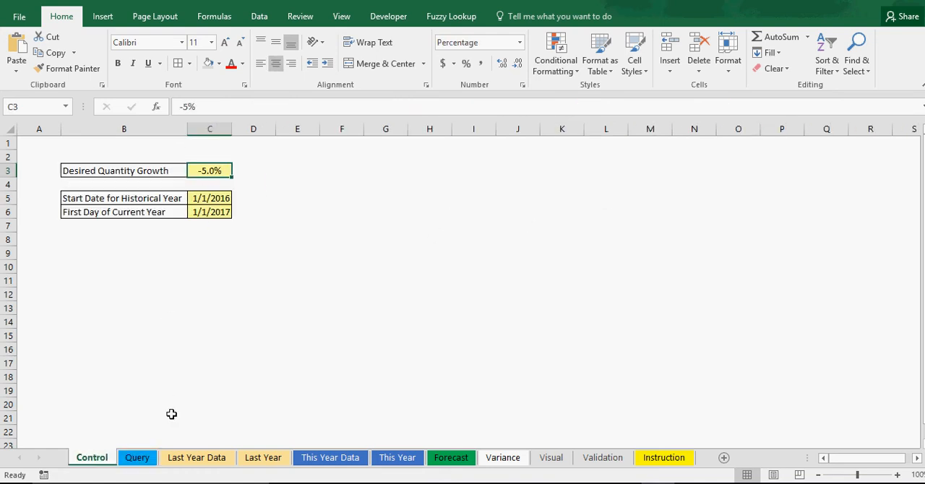
pyautogui.click(137, 460)
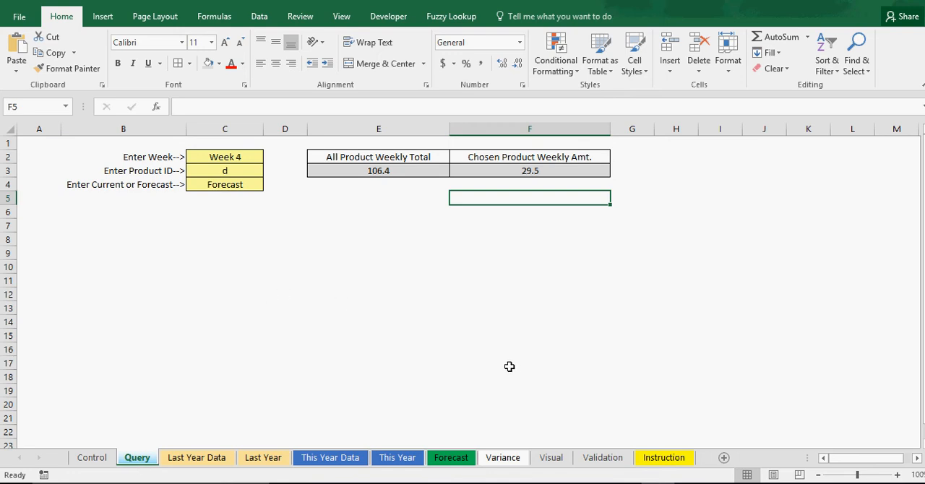
pyautogui.click(490, 251)
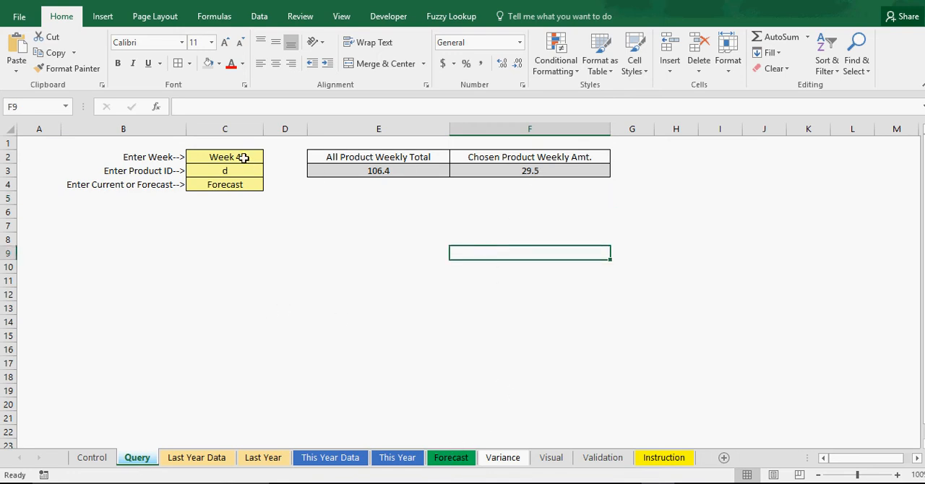
pyautogui.click(452, 458)
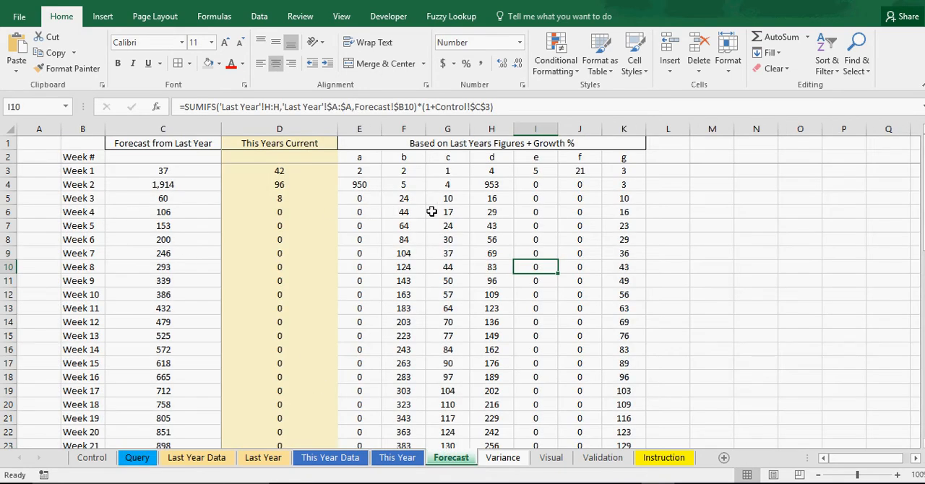
pyautogui.click(490, 211)
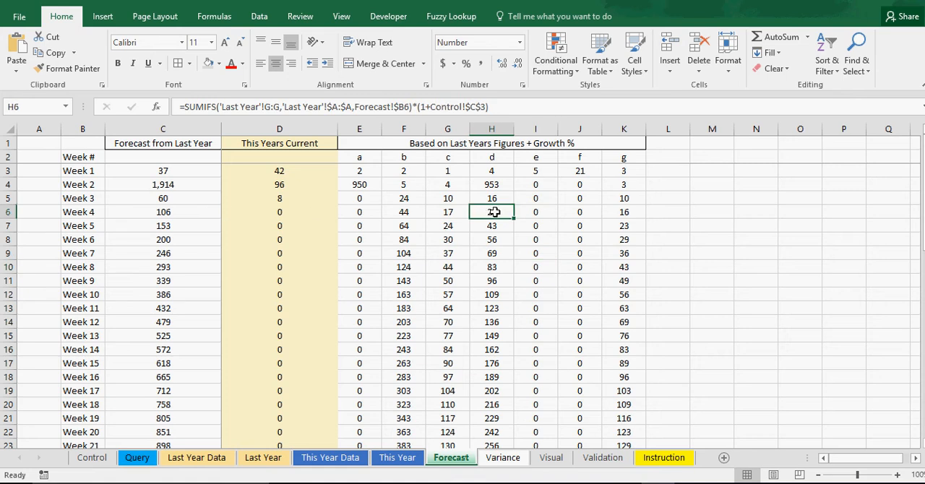
pyautogui.click(139, 459)
pyautogui.click(530, 172)
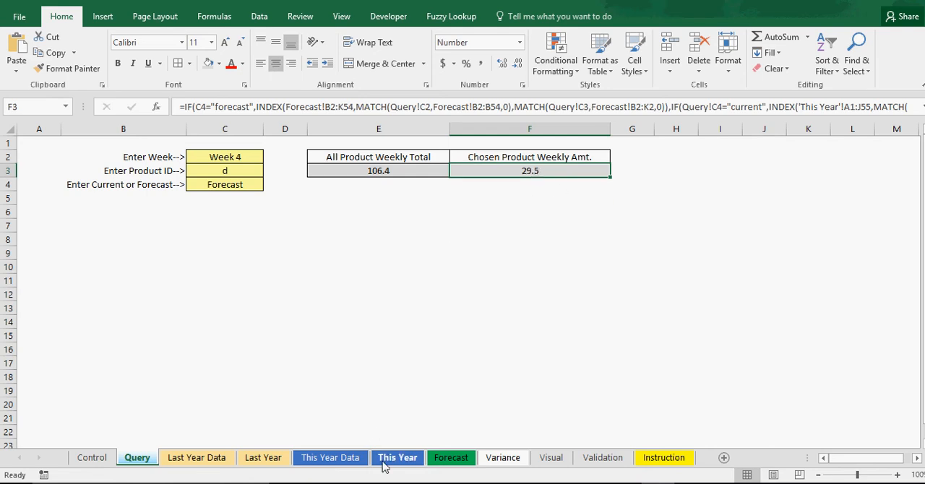
# Try a one-decimal number format on product d's Week 4 value on the Forecast sheet
pyautogui.click(451, 458)
pyautogui.click(522, 85)
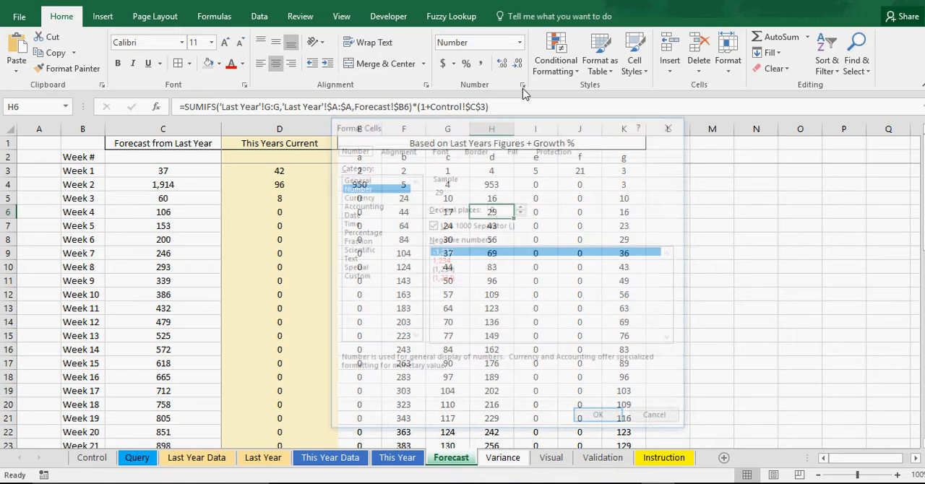
pyautogui.click(521, 207)
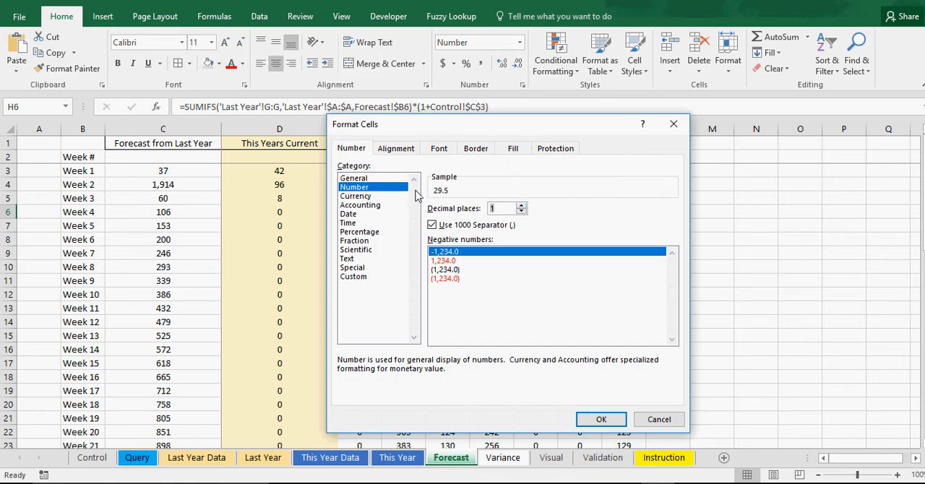
pyautogui.click(609, 419)
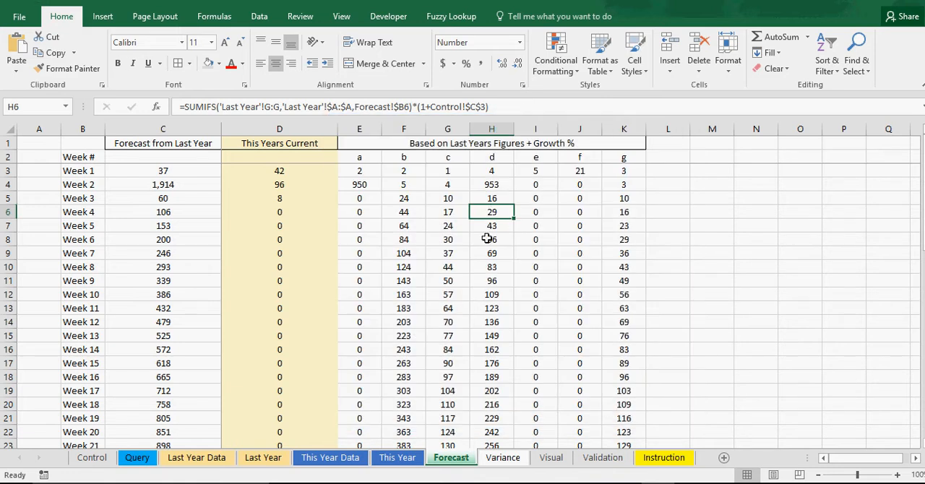
pyautogui.click(454, 211)
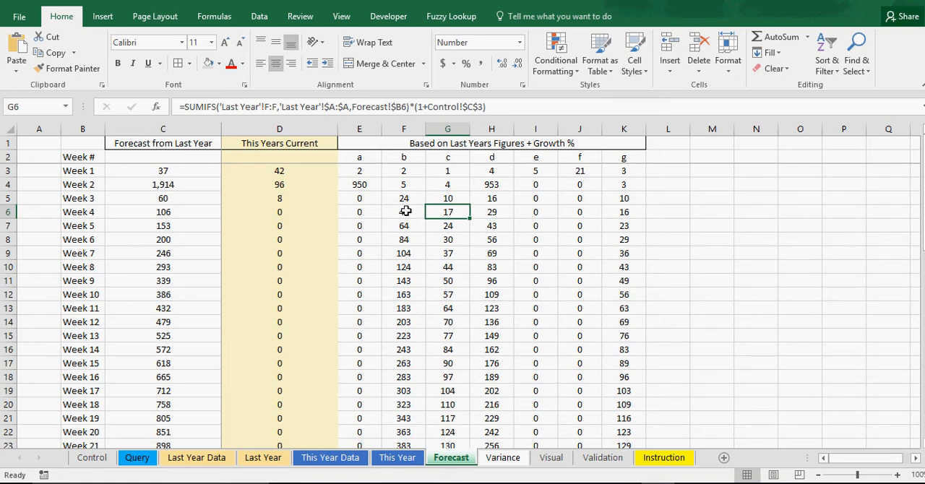
# On the Query sheet, switch the product ID to c and to b to compare their Week 4 forecast amounts
pyautogui.click(137, 458)
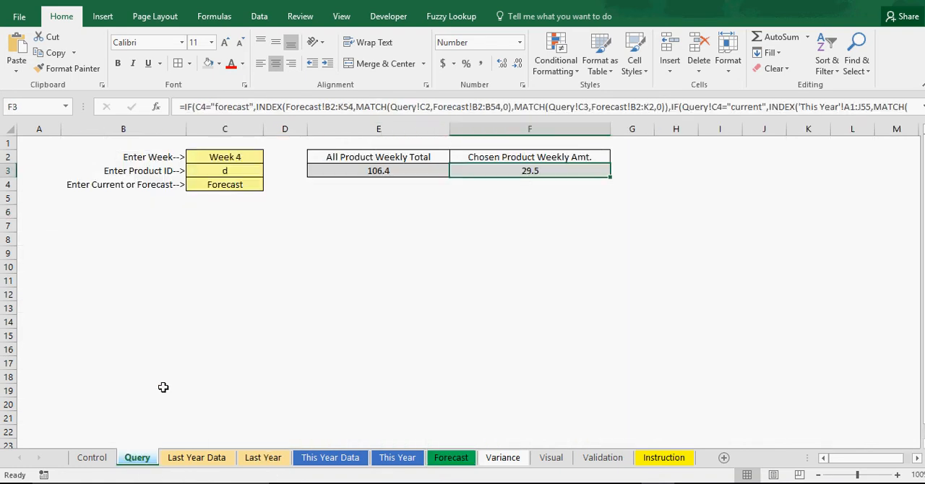
pyautogui.click(229, 166)
pyautogui.click(269, 171)
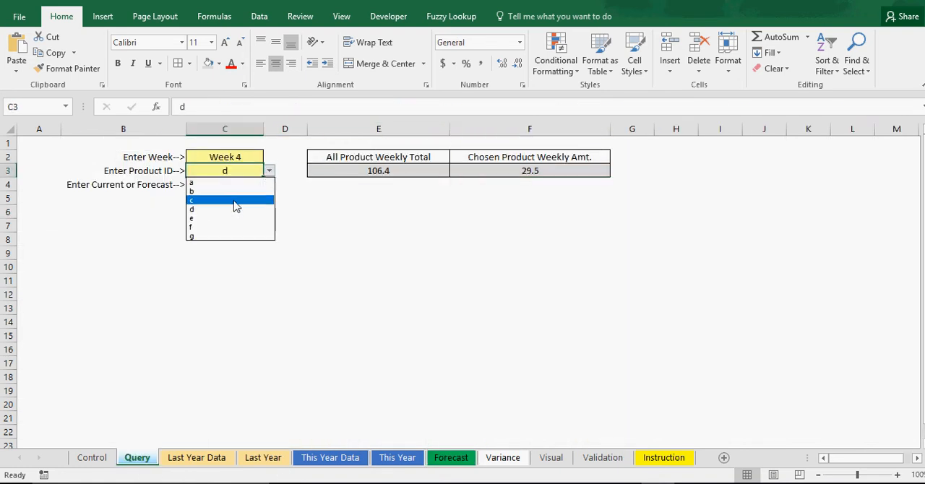
pyautogui.click(234, 206)
pyautogui.click(269, 171)
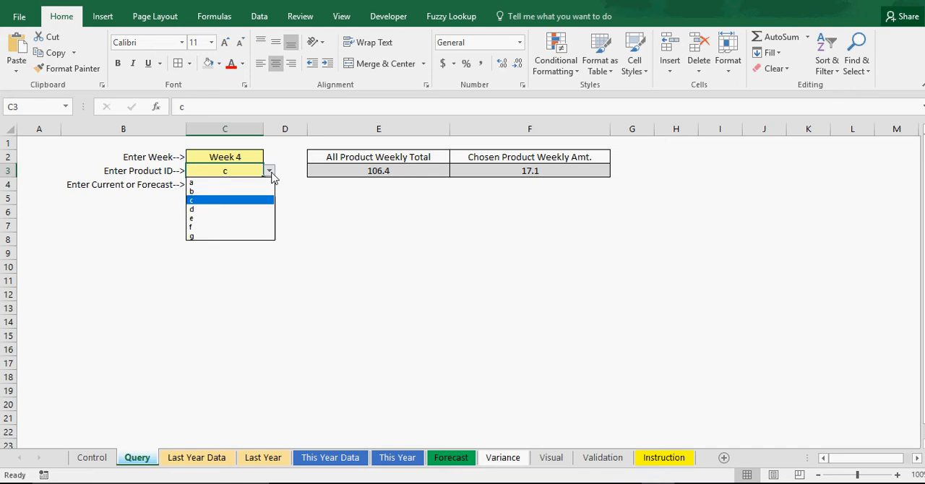
pyautogui.click(230, 193)
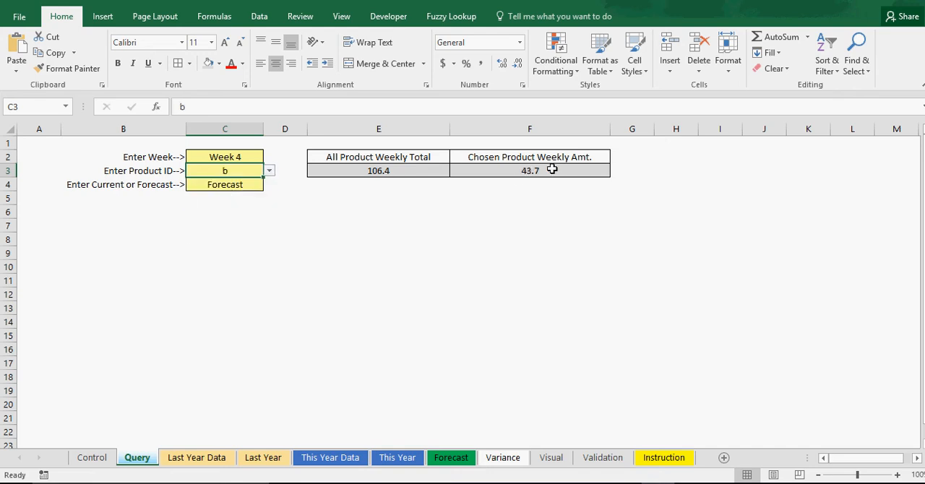
pyautogui.click(269, 170)
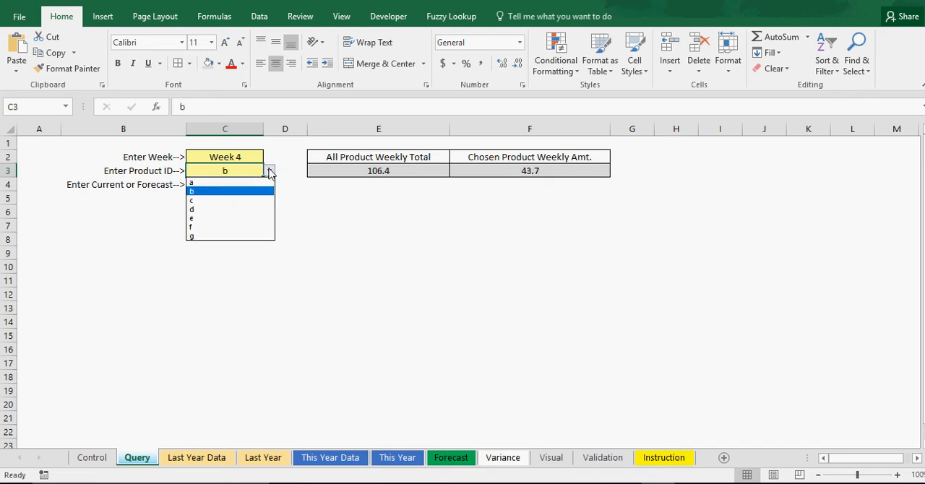
pyautogui.click(269, 172)
pyautogui.click(300, 227)
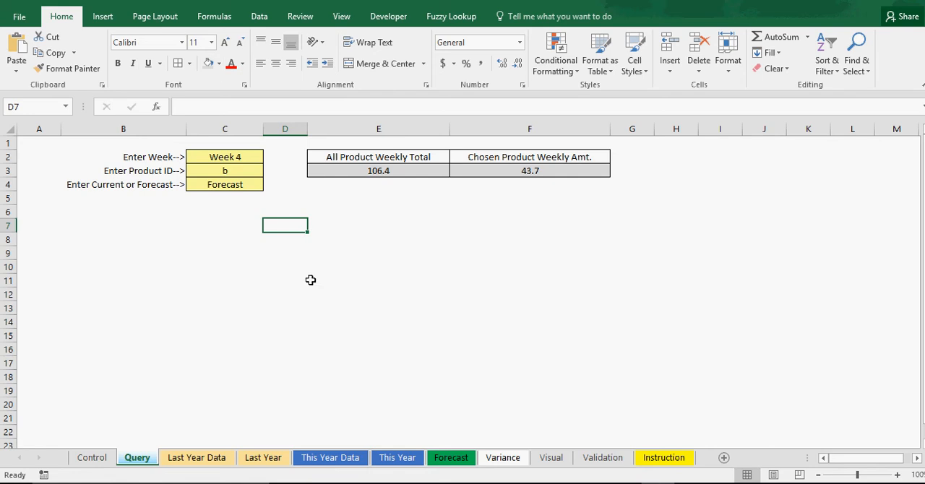
# Set the queried week to Week 34 for product b's forecast
pyautogui.click(250, 156)
pyautogui.click(269, 157)
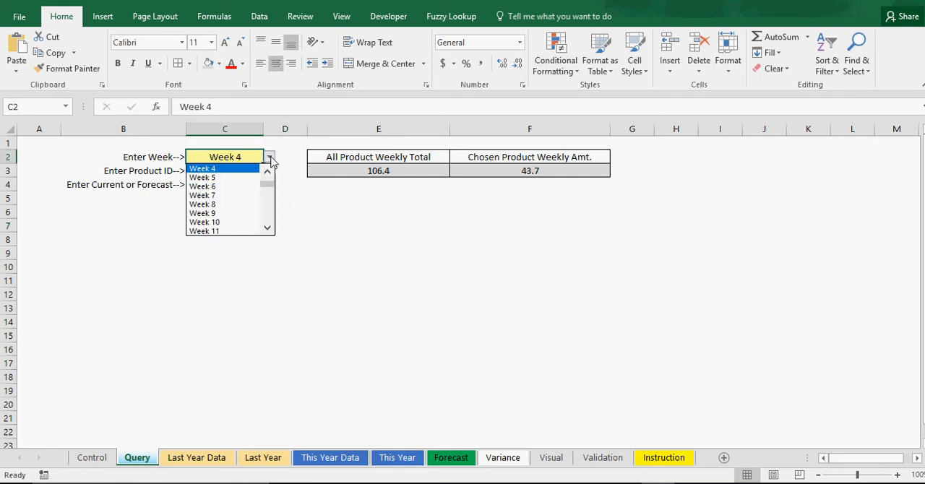
pyautogui.moveTo(267, 185); pyautogui.dragTo(268, 206)
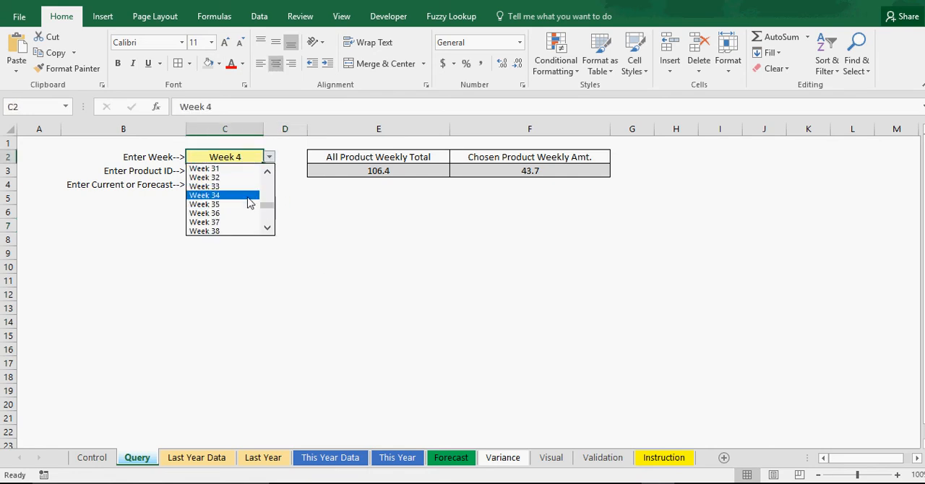
pyautogui.click(238, 195)
pyautogui.click(297, 227)
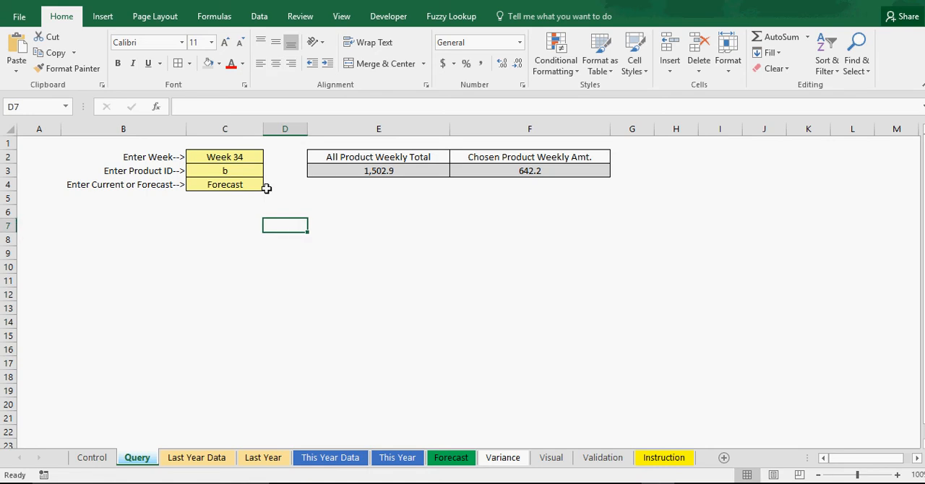
# Switch the query from Forecast to Current and check this year's current figures on the Forecast sheet
pyautogui.click(248, 170)
pyautogui.click(241, 184)
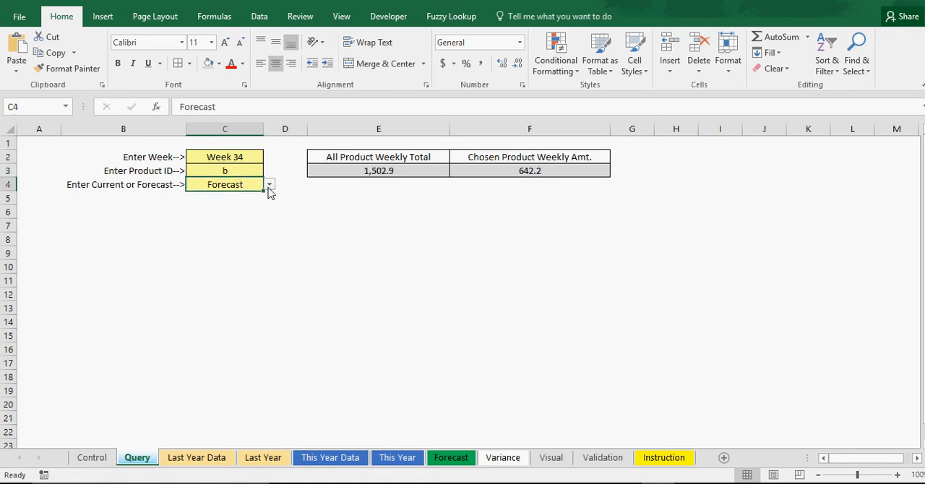
pyautogui.click(268, 185)
pyautogui.click(237, 205)
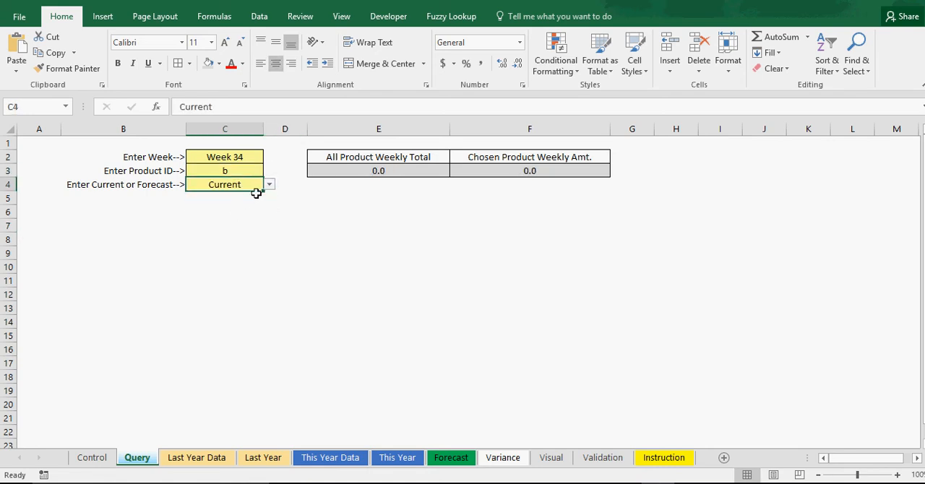
pyautogui.click(376, 171)
pyautogui.click(452, 458)
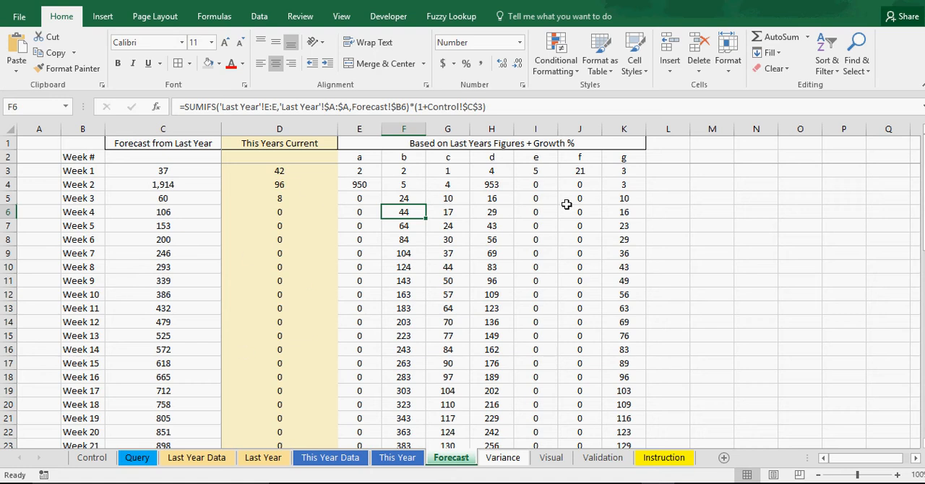
pyautogui.click(527, 305)
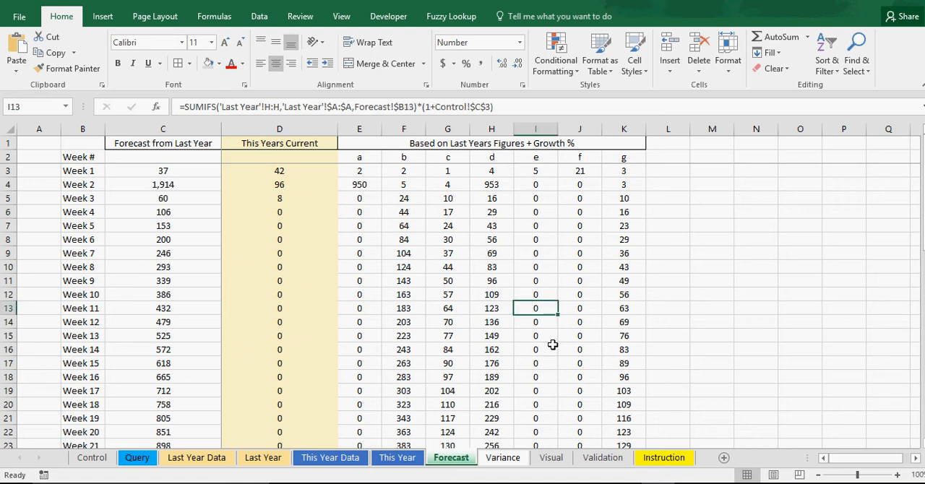
# Set the week on the Query sheet to Week 1 for product b's current figures
pyautogui.click(144, 458)
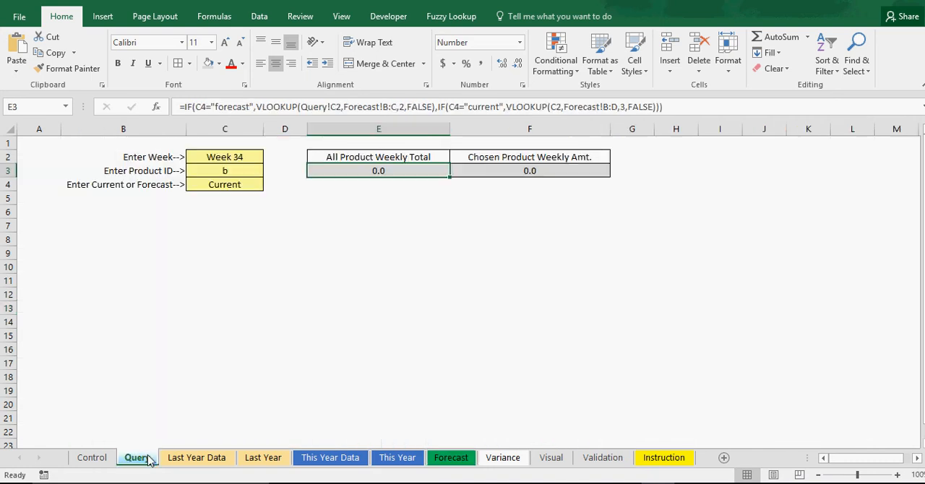
pyautogui.click(401, 278)
pyautogui.click(222, 157)
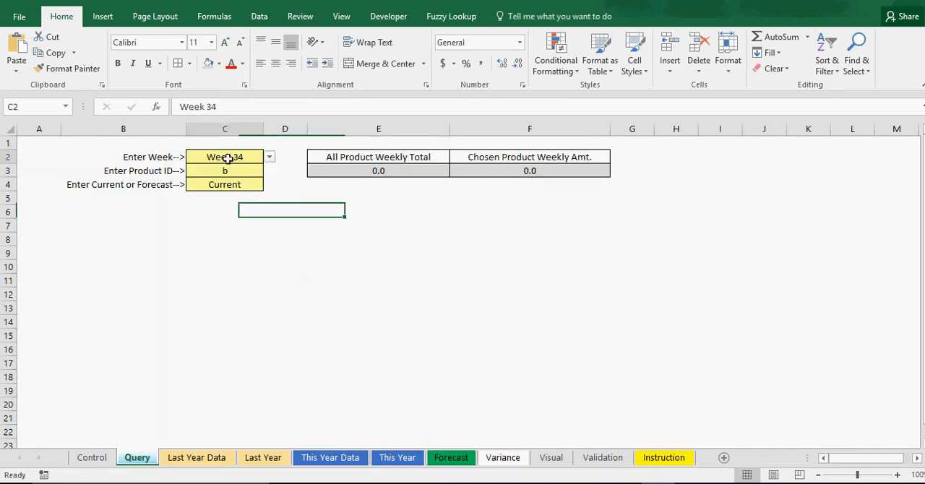
pyautogui.click(269, 157)
pyautogui.click(231, 168)
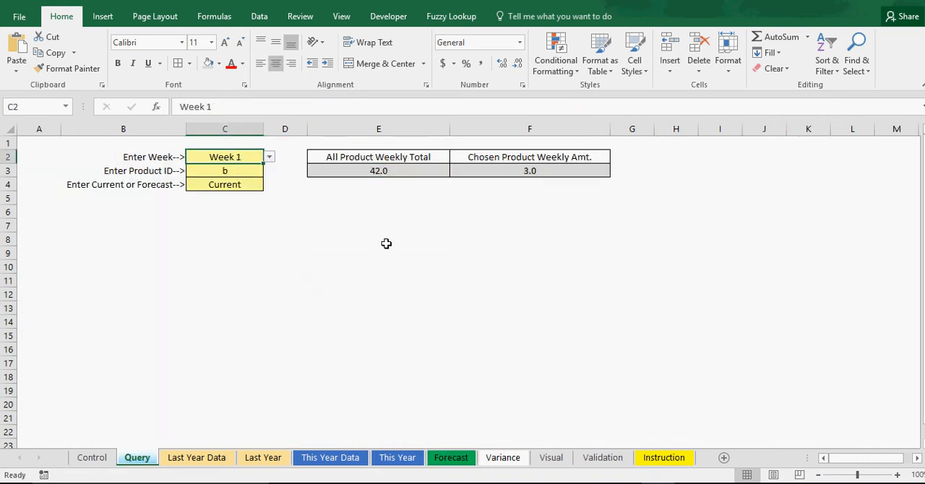
pyautogui.click(386, 242)
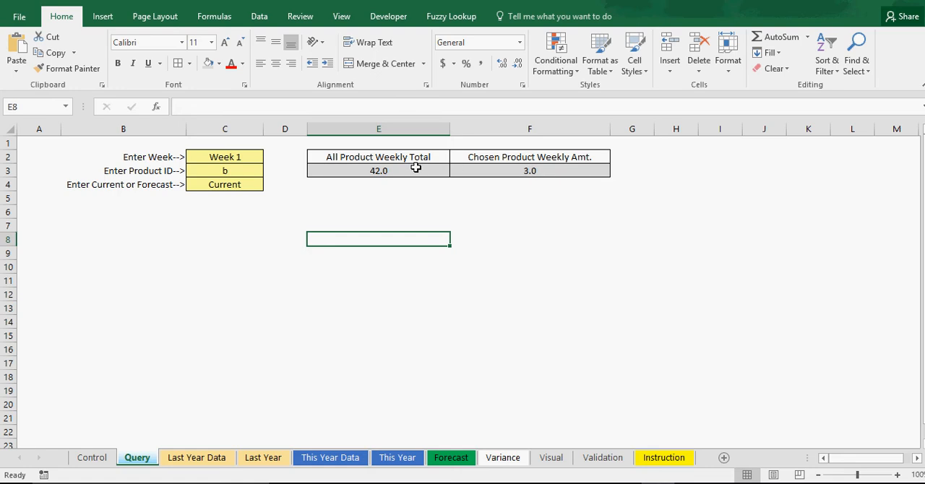
# Review the query's week entry and the available Current or Forecast choices, keeping the selection
pyautogui.click(234, 153)
pyautogui.click(222, 185)
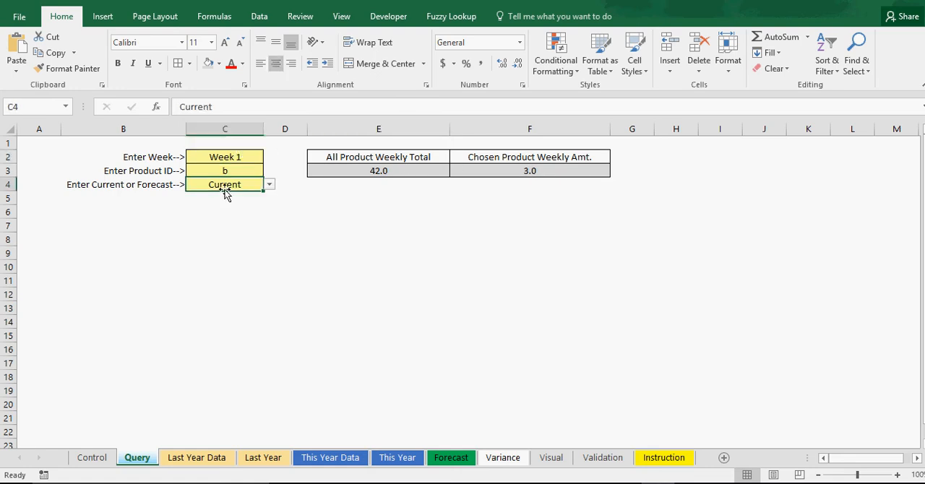
pyautogui.click(269, 185)
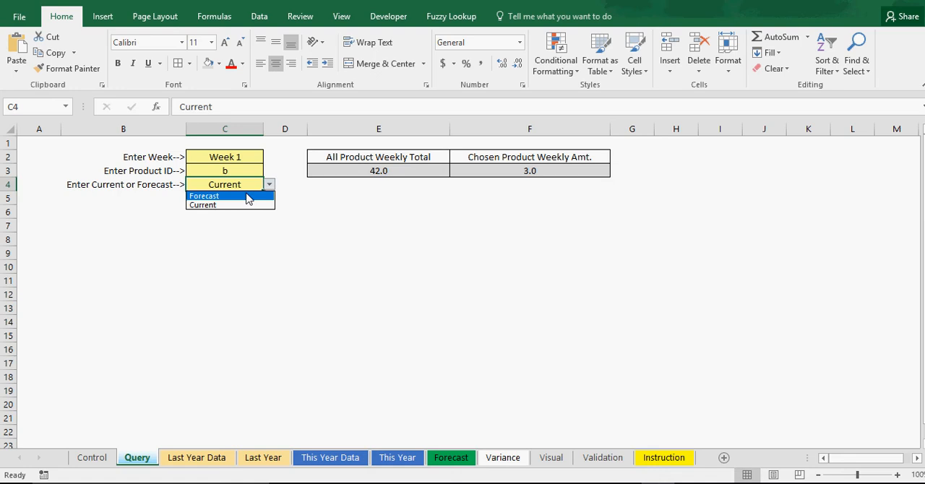
pyautogui.press('Escape')
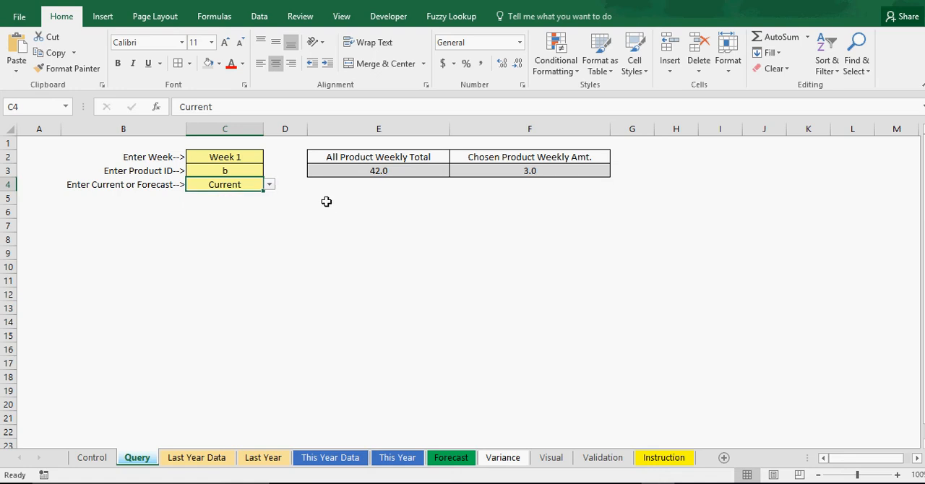
# Examine the total weekly variance for the first weeks on the Variance sheet and view the chart on the Visual sheet
pyautogui.click(517, 467)
pyautogui.click(125, 161)
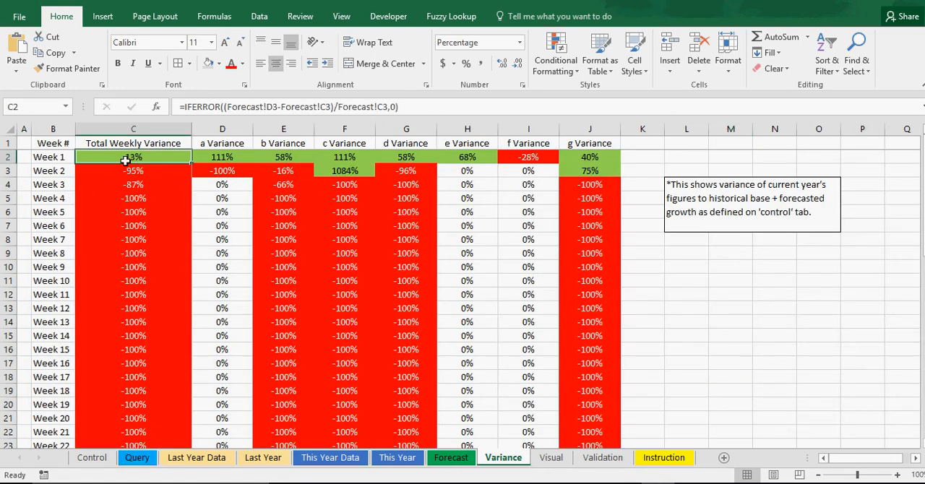
pyautogui.press('Down')
pyautogui.press('Down')
pyautogui.press('Down')
pyautogui.press('Down')
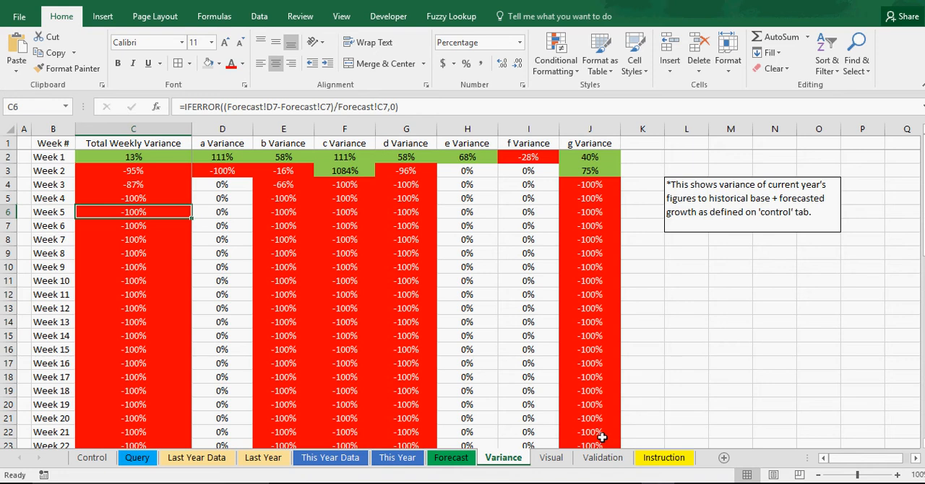
pyautogui.click(551, 460)
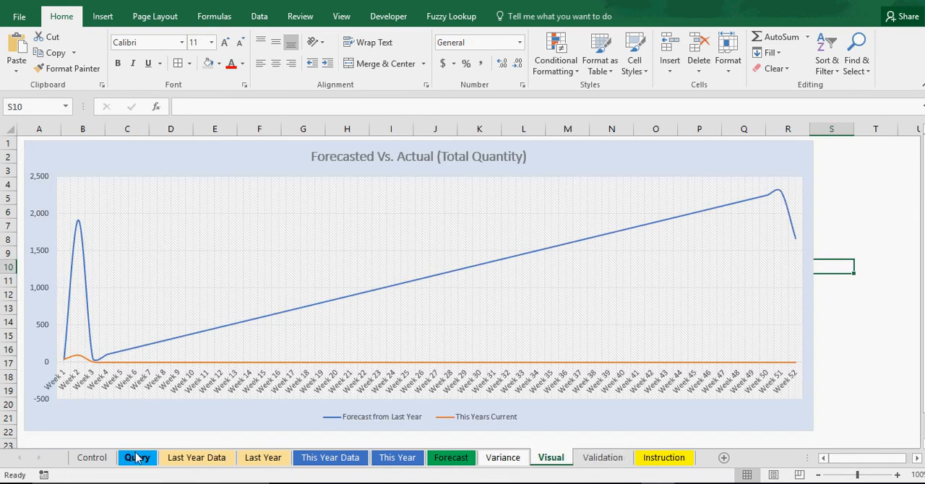
# Tour the workbook's sheets in order from Control to Instruction, viewing the data, summary, forecast, variance, chart and validation sheets
pyautogui.click(102, 462)
pyautogui.click(447, 360)
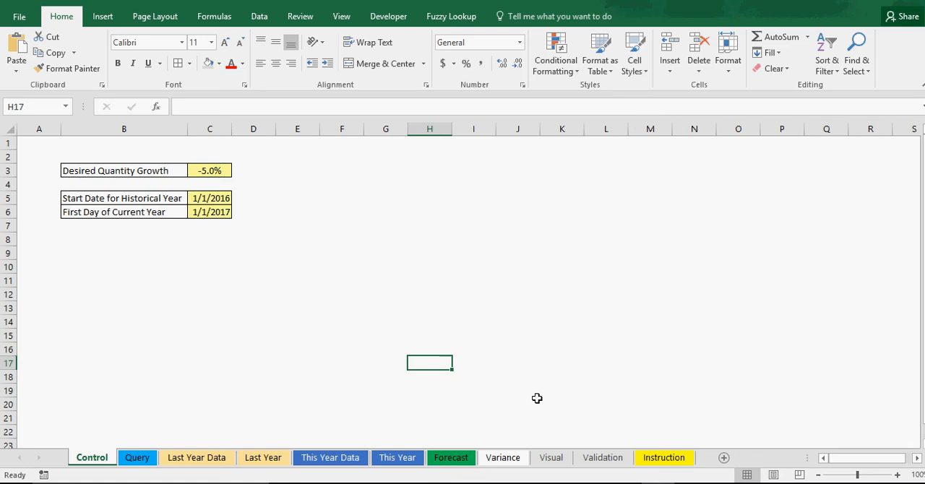
pyautogui.click(143, 463)
pyautogui.click(202, 461)
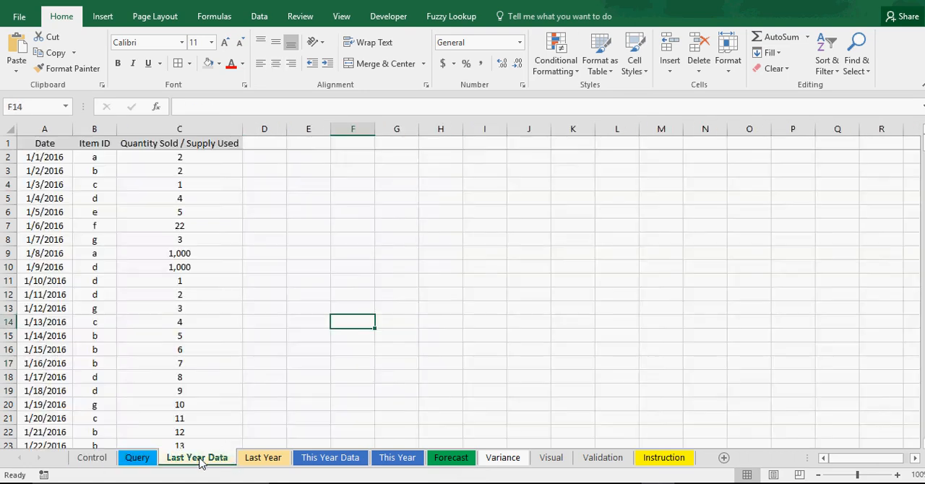
pyautogui.click(254, 462)
pyautogui.click(330, 460)
pyautogui.click(397, 459)
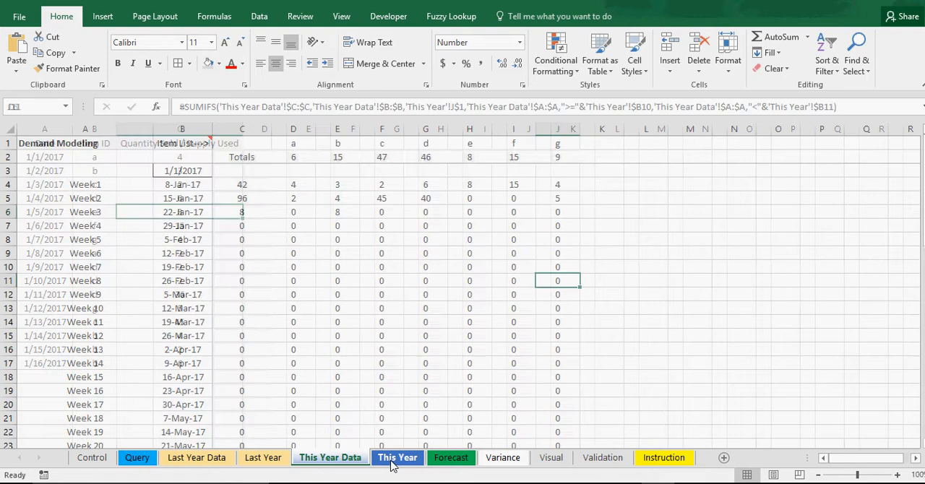
pyautogui.click(451, 460)
pyautogui.click(503, 459)
pyautogui.click(552, 460)
pyautogui.click(599, 460)
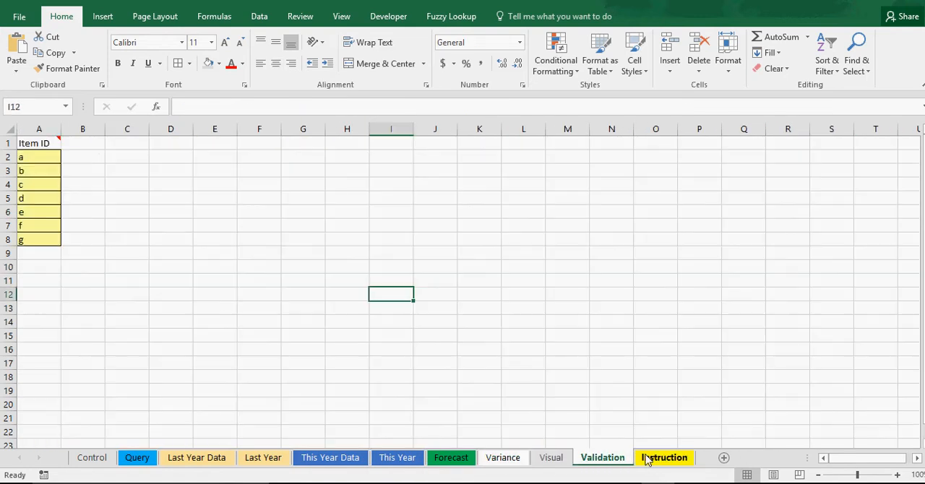
pyautogui.click(657, 460)
pyautogui.click(613, 460)
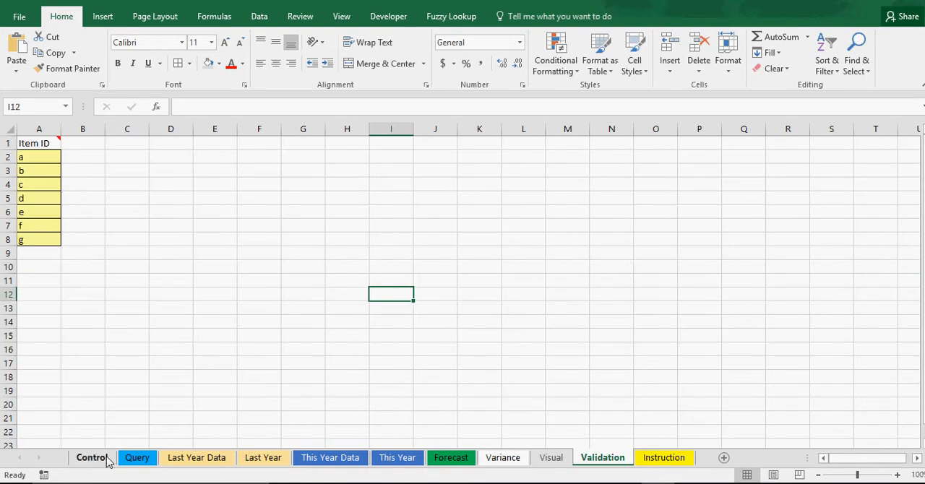
# Set the Desired Quantity Growth on the Control sheet to 0%
pyautogui.click(104, 460)
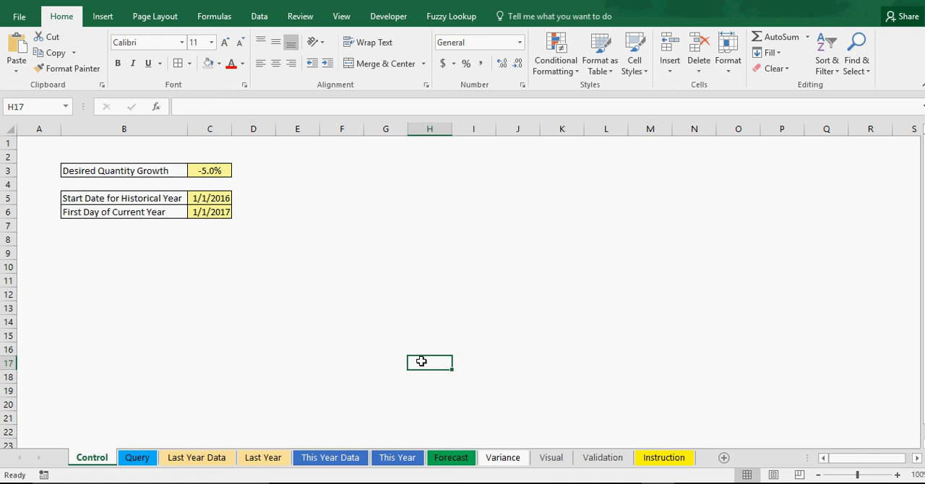
pyautogui.click(219, 172)
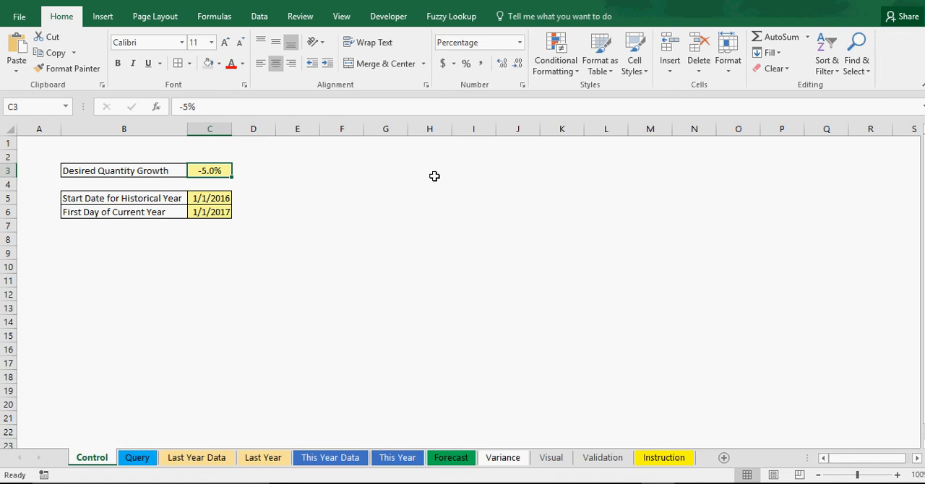
pyautogui.write('0')
pyautogui.press('Return')
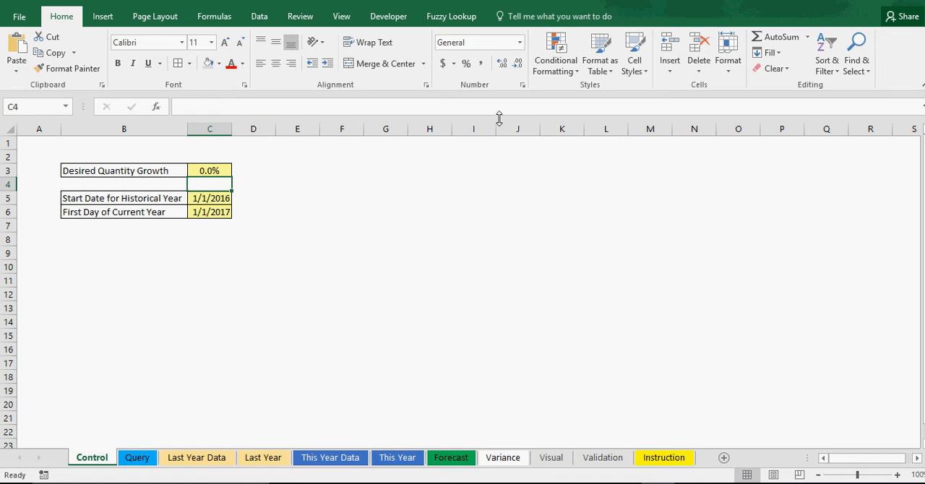
# Check the Forecasted Vs. Actual chart, then compare the Forecast sheet's weekly values with those on the Last Year sheet
pyautogui.click(554, 458)
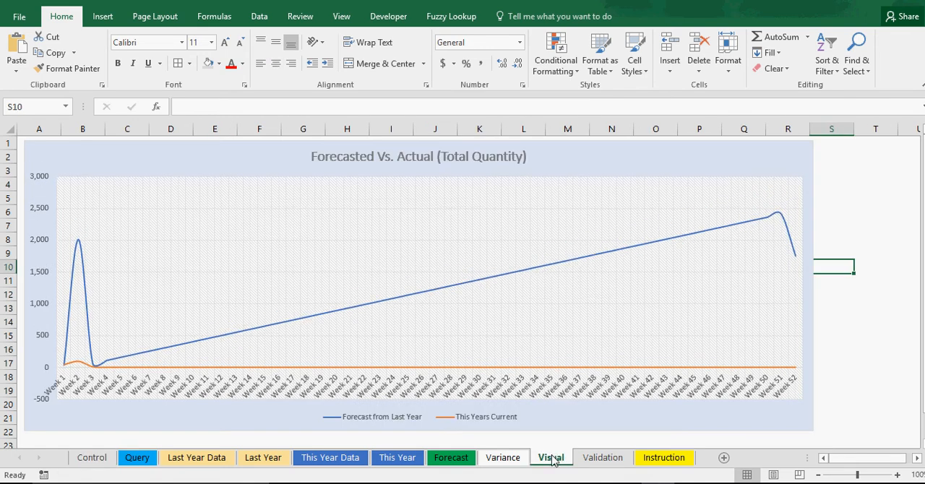
pyautogui.click(516, 466)
pyautogui.click(456, 462)
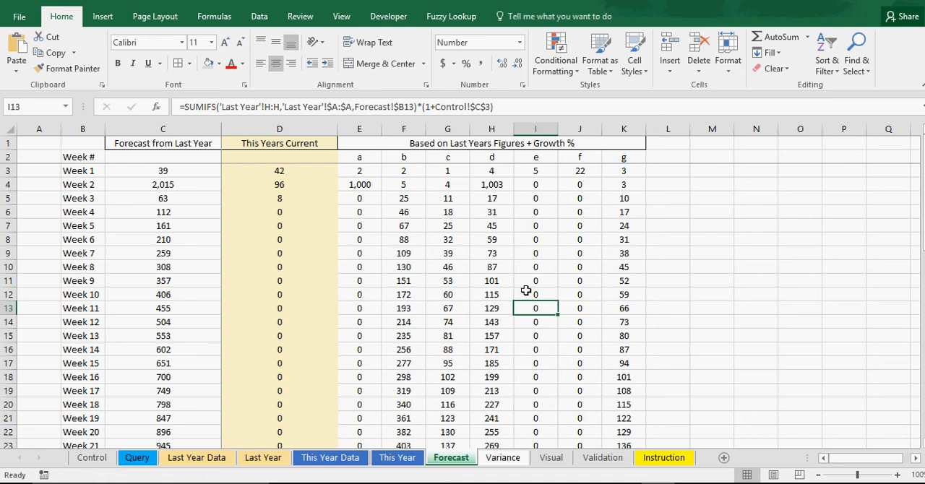
pyautogui.click(203, 465)
pyautogui.click(257, 463)
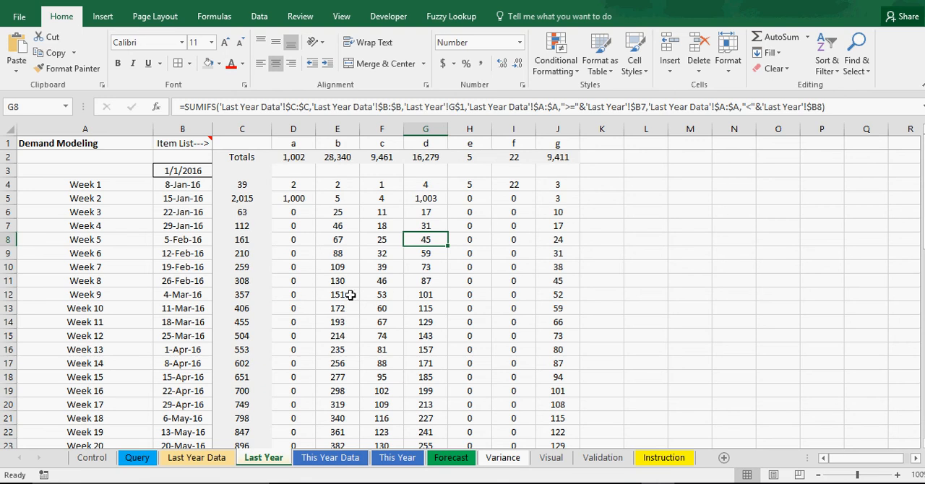
pyautogui.click(451, 460)
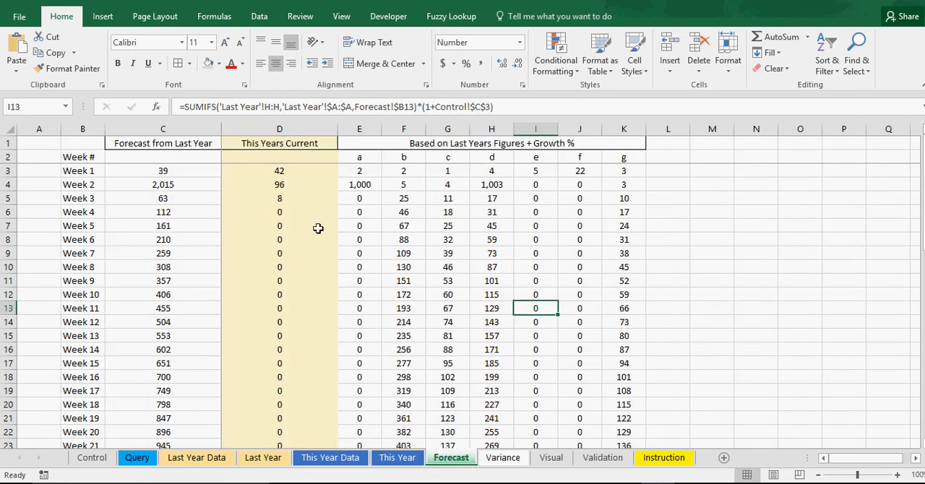
# Set the Desired Quantity Growth on the Control sheet to 5%
pyautogui.click(473, 236)
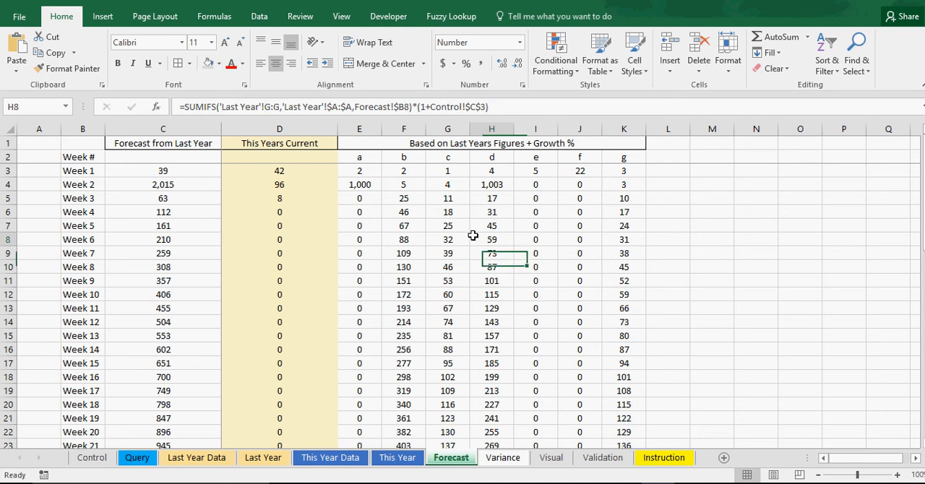
pyautogui.click(92, 457)
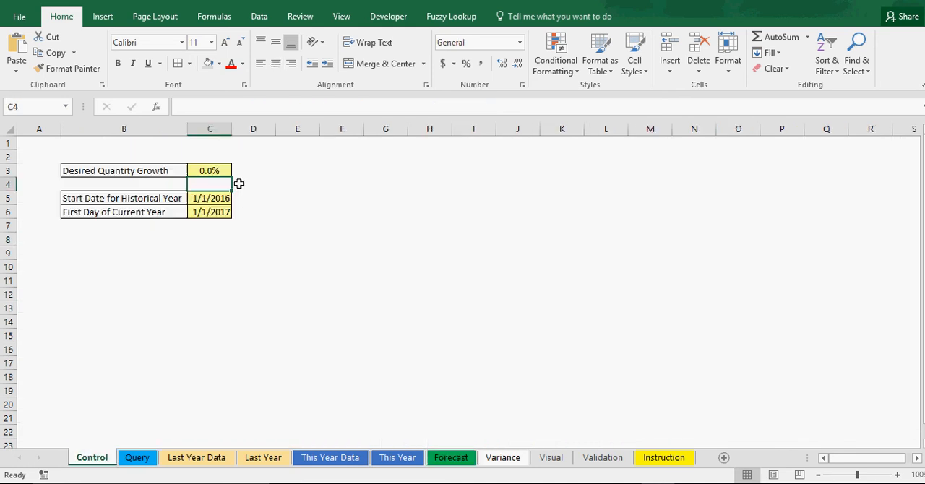
pyautogui.click(208, 171)
pyautogui.write('5')
pyautogui.press('Return')
# Check the Instruction sheet, then examine the date, item and quantity entries on the Last Year Data sheet
pyautogui.click(179, 460)
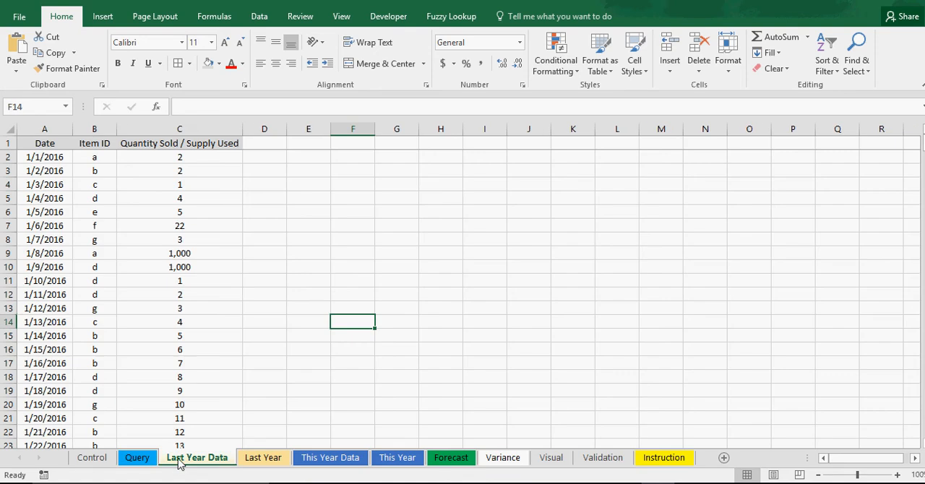
pyautogui.click(656, 460)
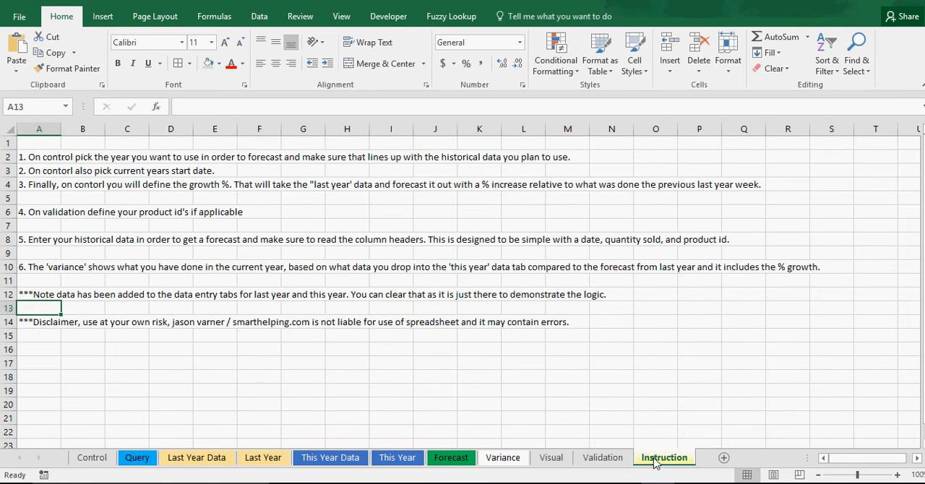
pyautogui.click(197, 462)
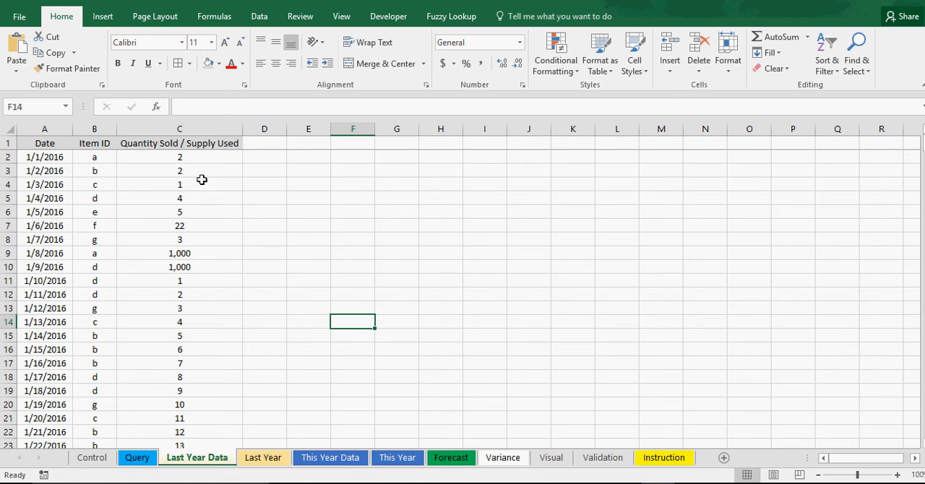
pyautogui.moveTo(187, 157); pyautogui.dragTo(38, 447)
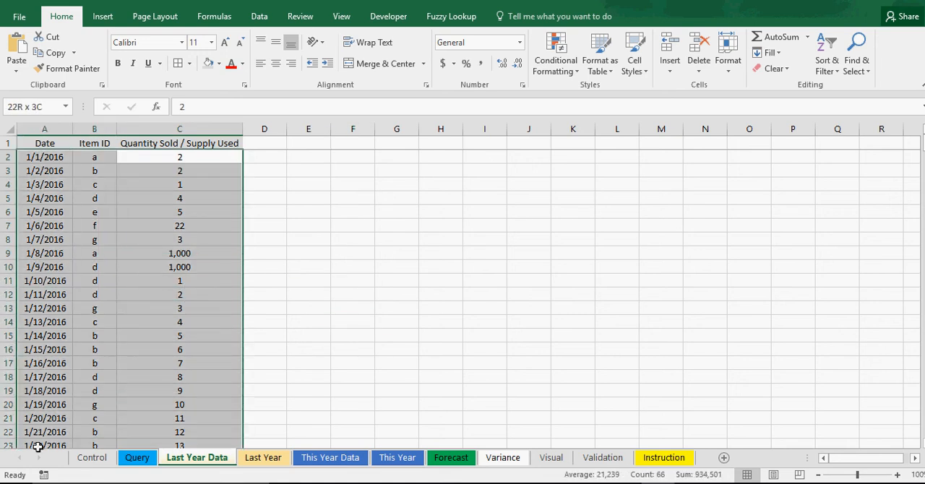
pyautogui.click(38, 267)
pyautogui.click(51, 171)
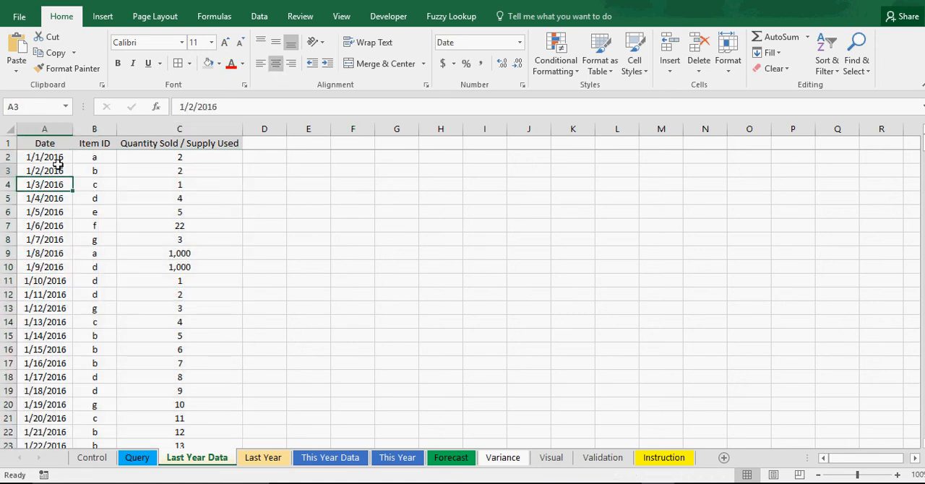
pyautogui.click(52, 157)
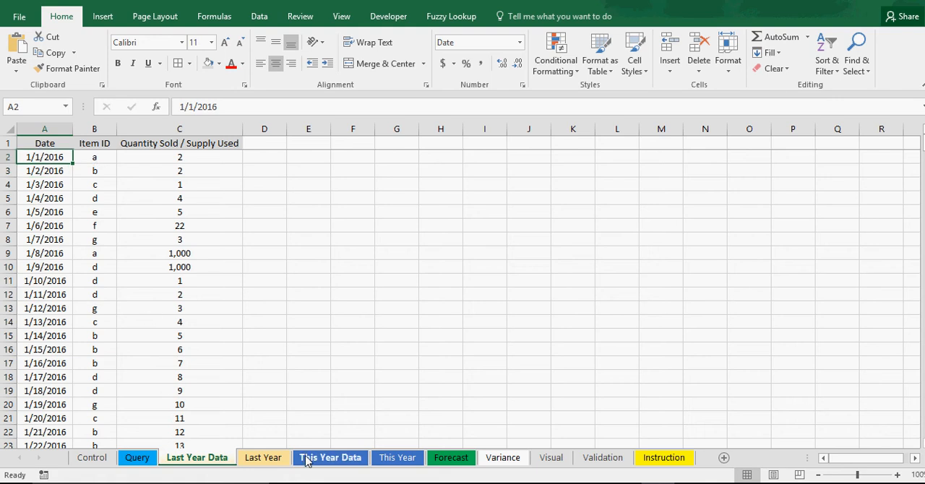
# View the This Year summary and highlight the date, item and quantity entries on the This Year Data sheet
pyautogui.click(400, 460)
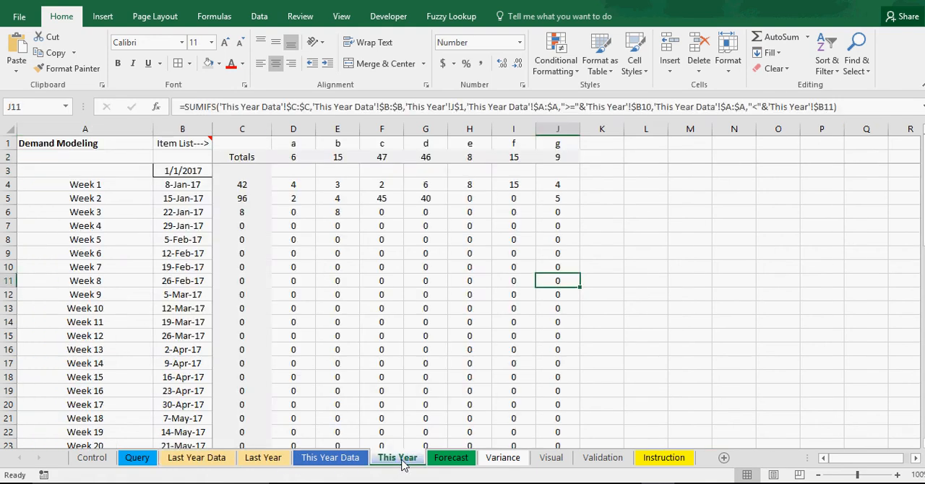
pyautogui.click(349, 460)
pyautogui.moveTo(58, 155); pyautogui.dragTo(176, 366)
pyautogui.click(350, 311)
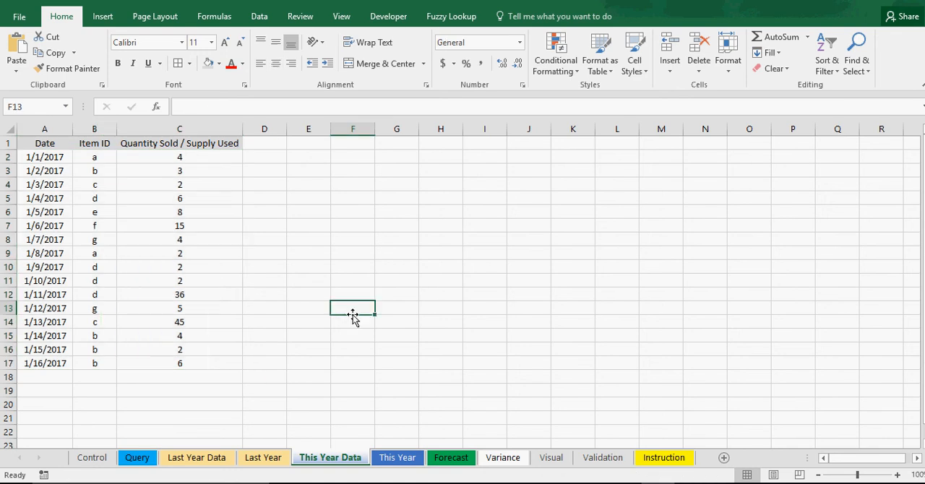
# Review the This Year, Forecast, Variance and Visual sheets in order, then return to the Control sheet
pyautogui.click(391, 461)
pyautogui.click(446, 461)
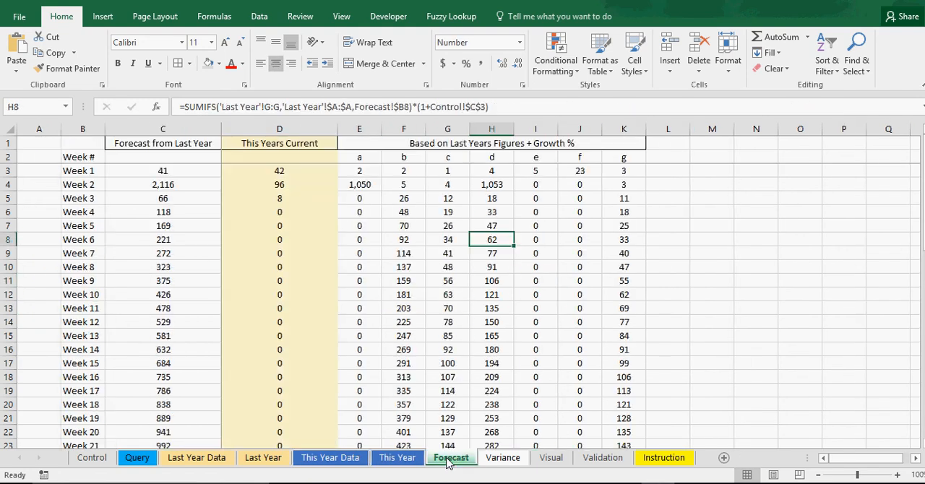
pyautogui.click(498, 461)
pyautogui.click(551, 462)
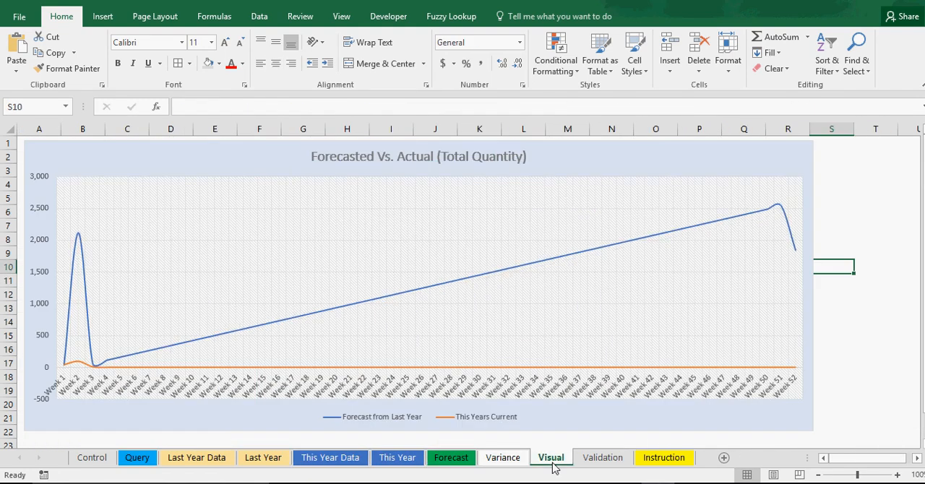
pyautogui.click(96, 459)
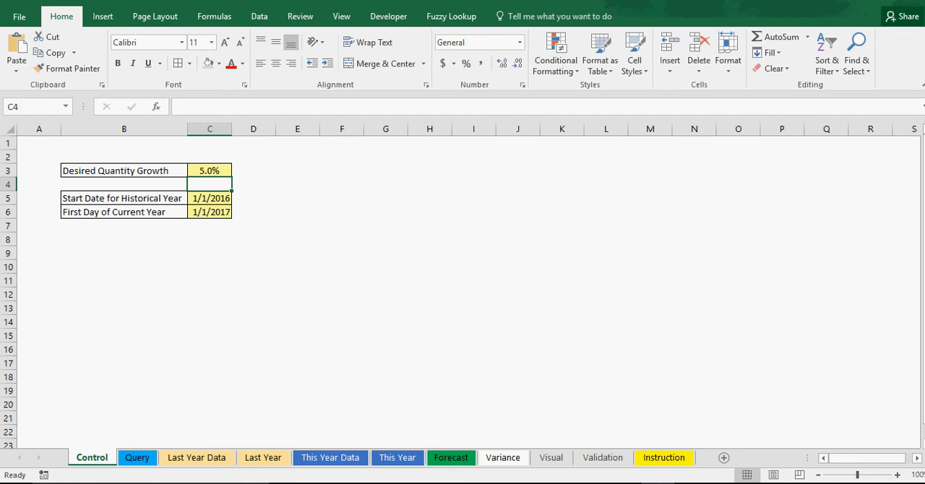